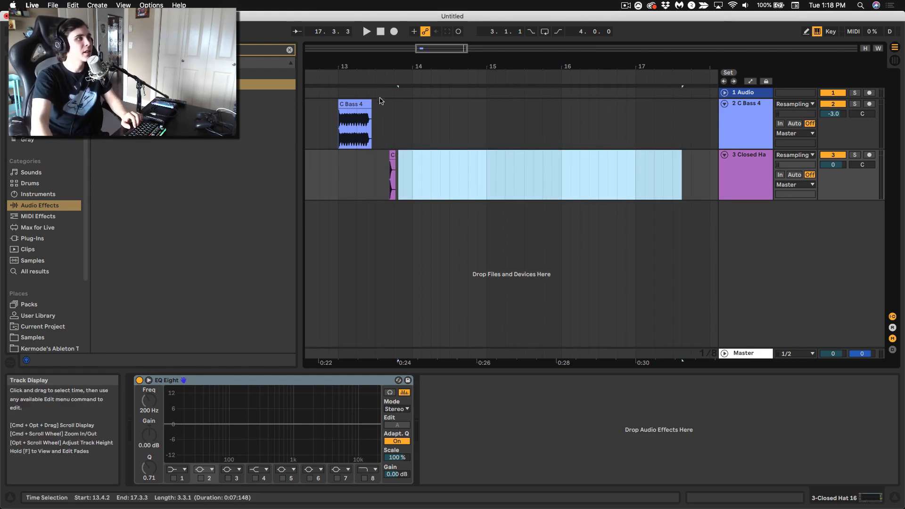
# Move the Closed Hat 16 clip one grid step later so it starts at 13.4.1, and play it
pyautogui.press('space')
pyautogui.press('space')
pyautogui.moveTo(390, 66); pyautogui.dragTo(392, 110)
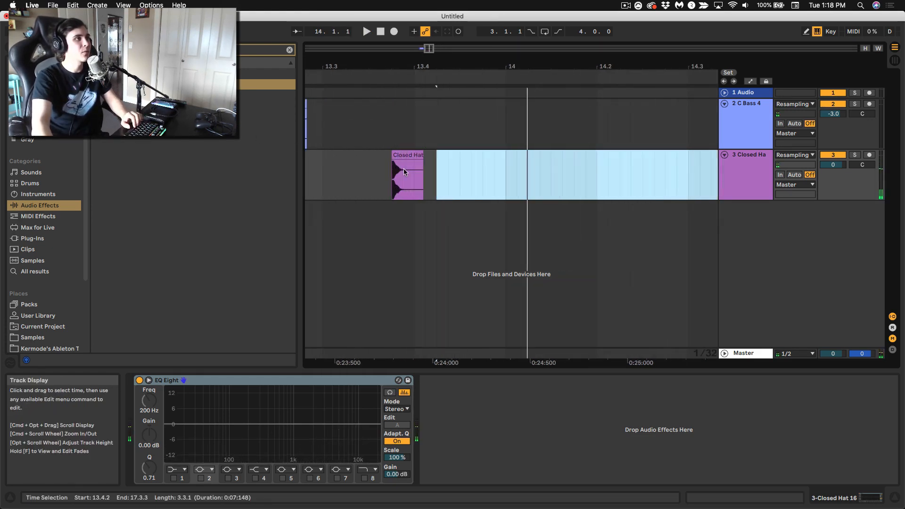
pyautogui.click(402, 174)
pyautogui.click(404, 155)
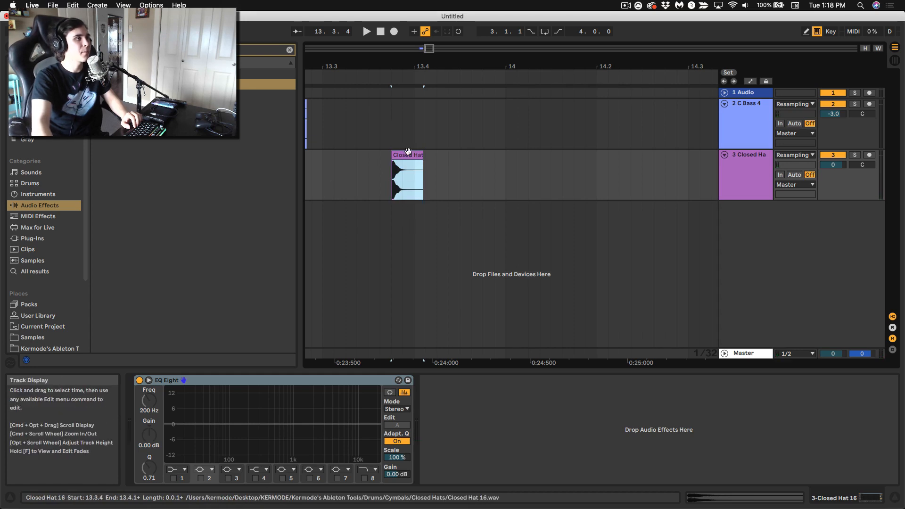
pyautogui.press('Right')
pyautogui.press('space')
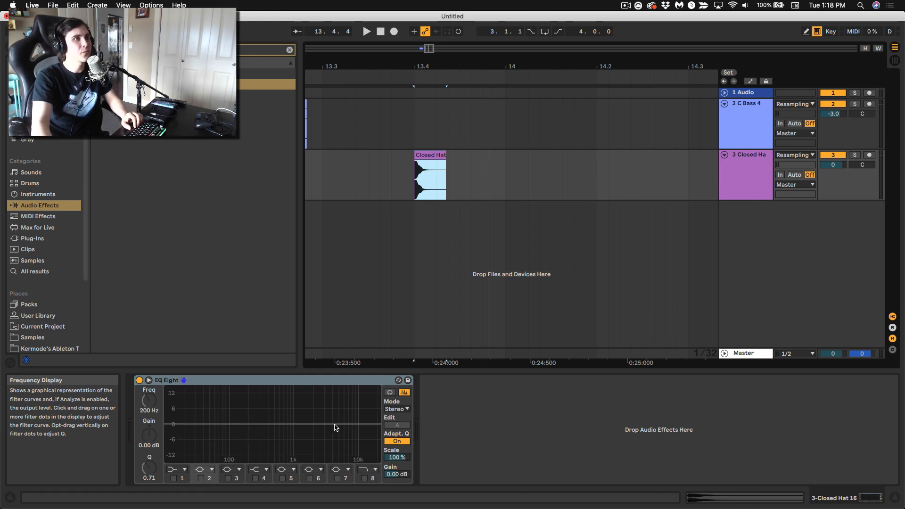
# Show the session mixer, play the unfiltered closed hat and check and reset its track's peak level
pyautogui.press('Tab')
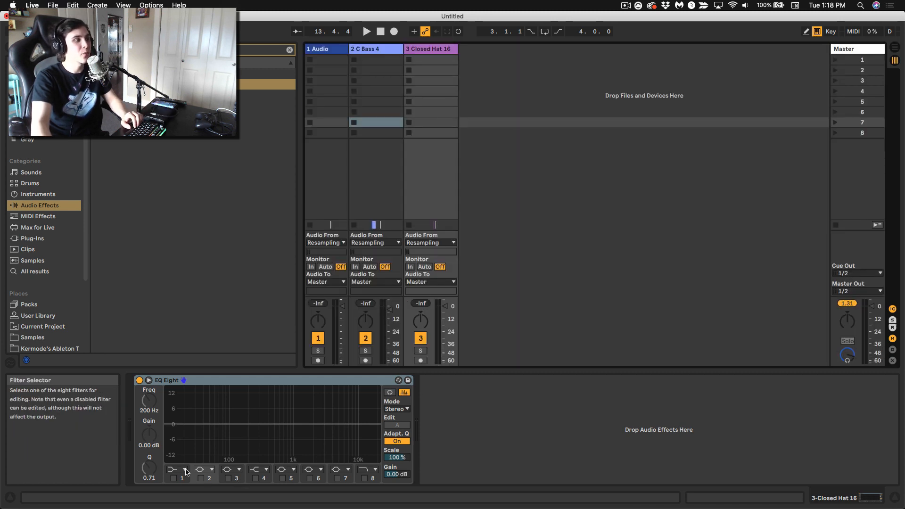
pyautogui.press('space')
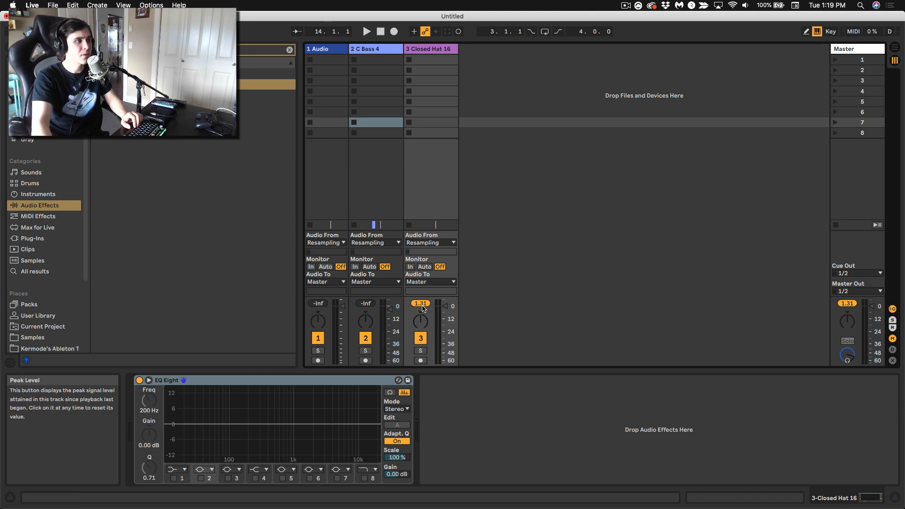
pyautogui.press('space')
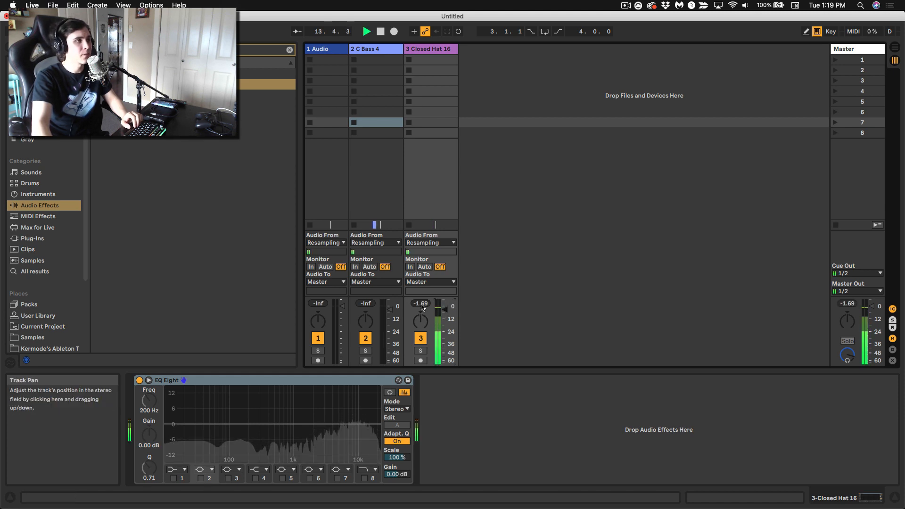
pyautogui.click(422, 305)
pyautogui.press('space')
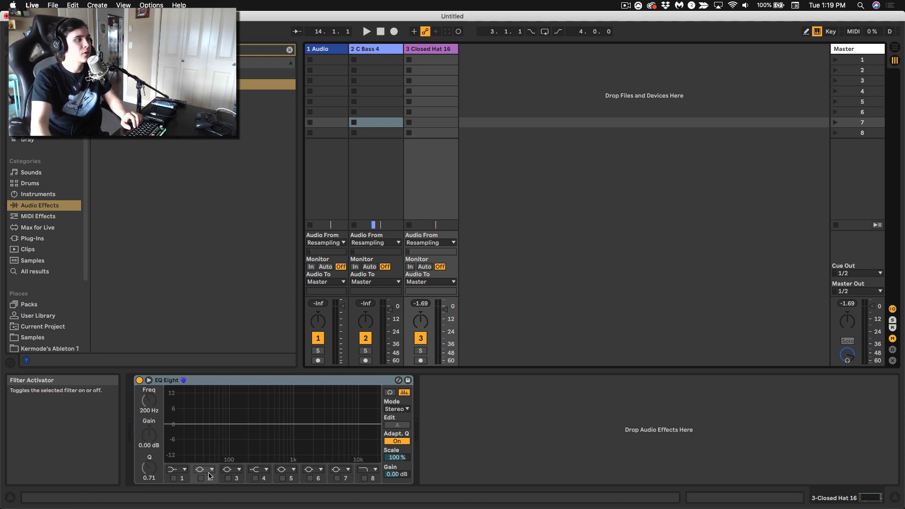
# Enable EQ Eight's filter 1 as the steep x4 low cut and set its frequency to 469 Hz
pyautogui.click(173, 477)
pyautogui.click(176, 469)
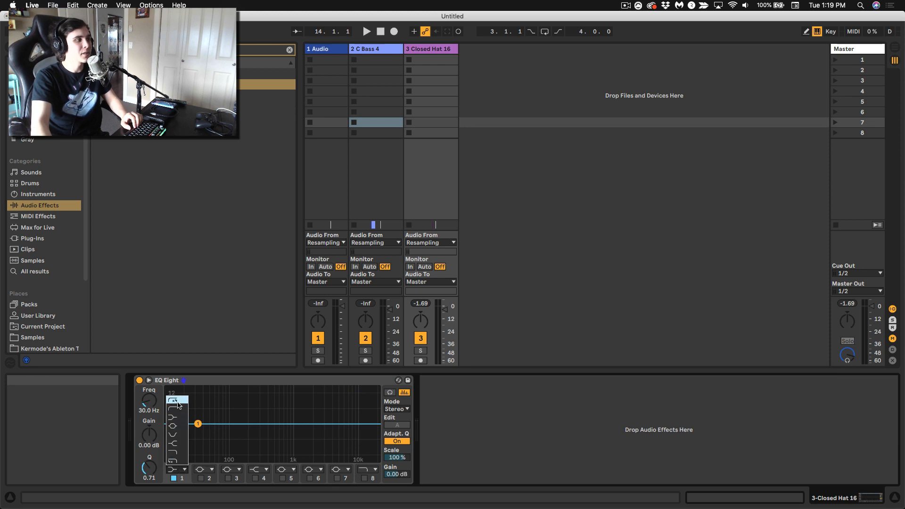
pyautogui.click(177, 400)
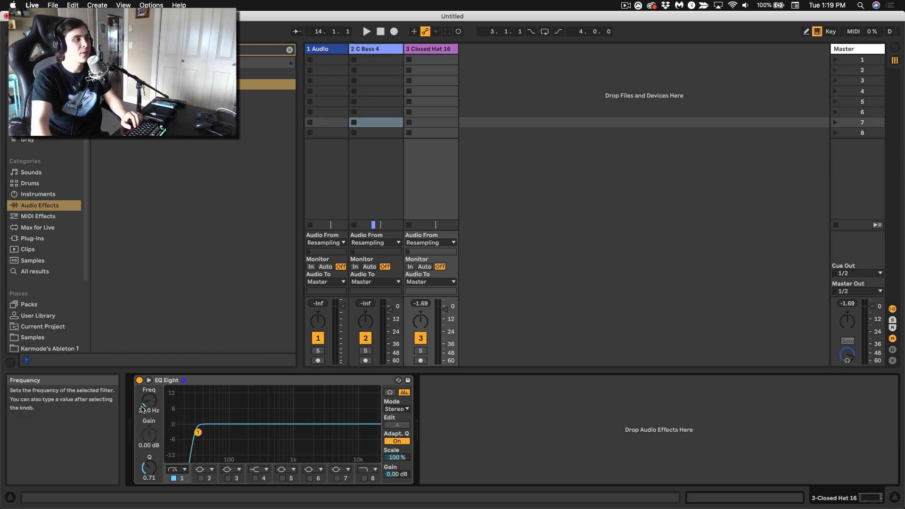
pyautogui.press('space')
pyautogui.press('space')
pyautogui.moveTo(148, 403); pyautogui.dragTo(148, 368)
# Play the closed hat repeatedly to check its track's peak level with EQ Eight's low cut active
pyautogui.press('space')
pyautogui.press('space')
pyautogui.press('space')
pyautogui.press('space')
pyautogui.press('space')
pyautogui.press('space')
pyautogui.press('space')
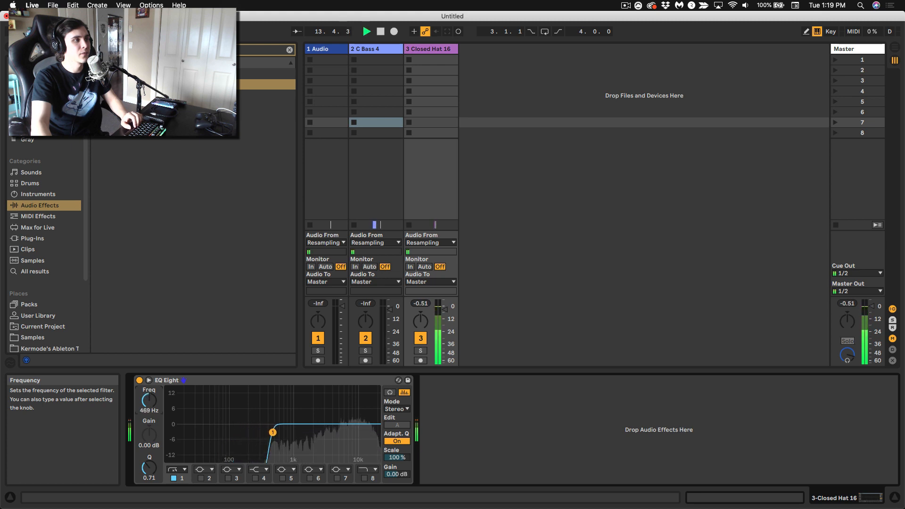
pyautogui.press('space')
pyautogui.press('space')
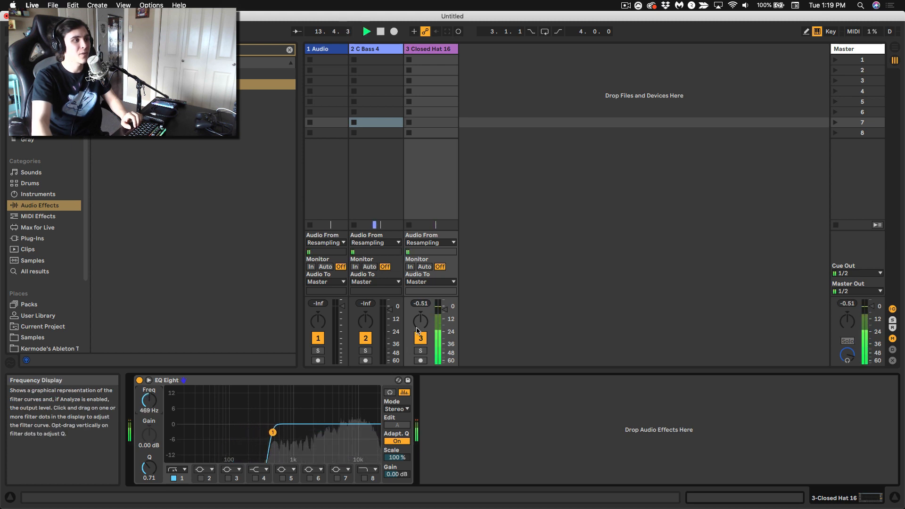
pyautogui.press('space')
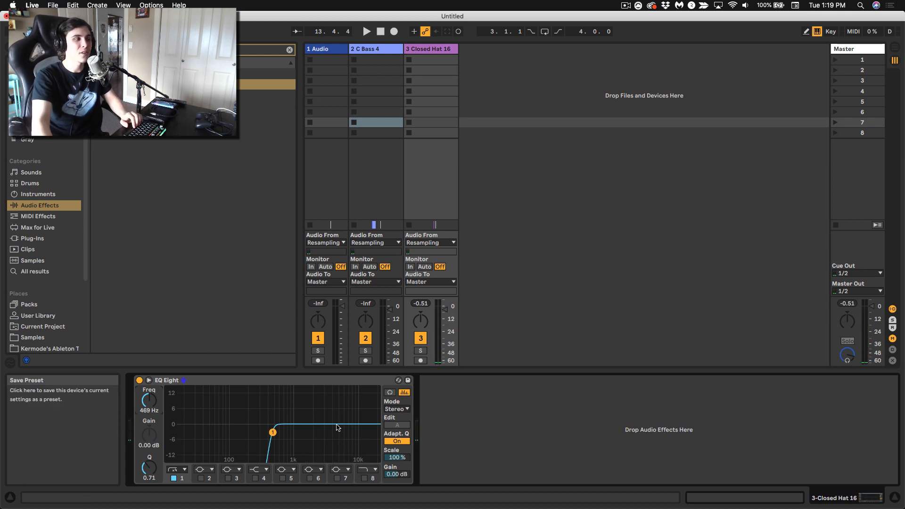
pyautogui.press('space')
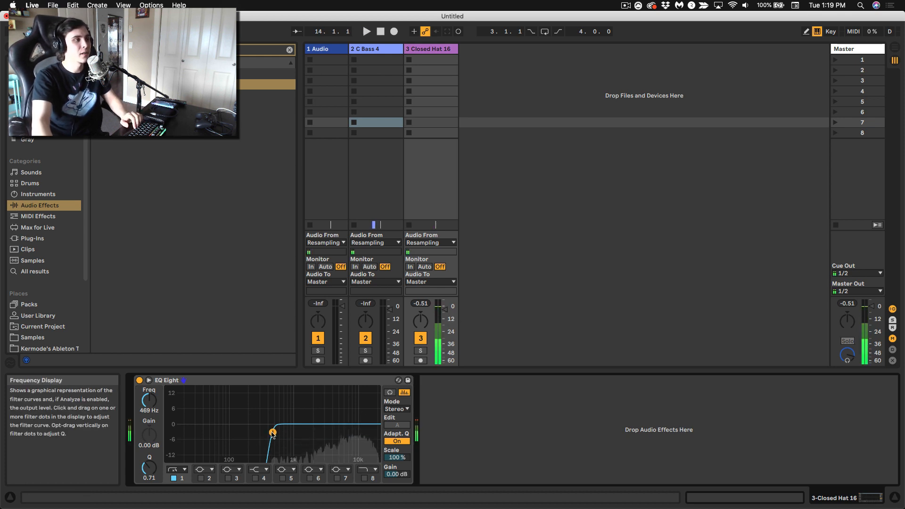
# Set EQ Eight's low cut to 323 Hz with a Q of 0.39 and play the closed hat
pyautogui.moveTo(277, 437)
pyautogui.mouseDown()
pyautogui.moveTo(343, 432)
pyautogui.moveTo(216, 436)
pyautogui.moveTo(262, 440)
pyautogui.mouseUp()
pyautogui.press('space')
pyautogui.press('space')
pyautogui.press('space')
pyautogui.press('space')
pyautogui.press('space')
# Replace EQ Eight on the closed hat track with FabFilter Pro-Q 3, found by searching the plug-ins for "pro q"
pyautogui.click(270, 379)
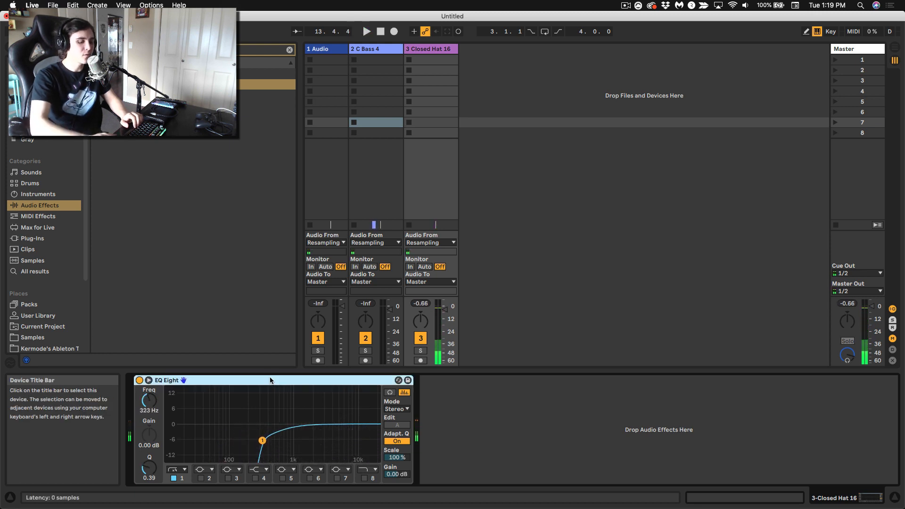
pyautogui.press('Delete')
pyautogui.click(289, 50)
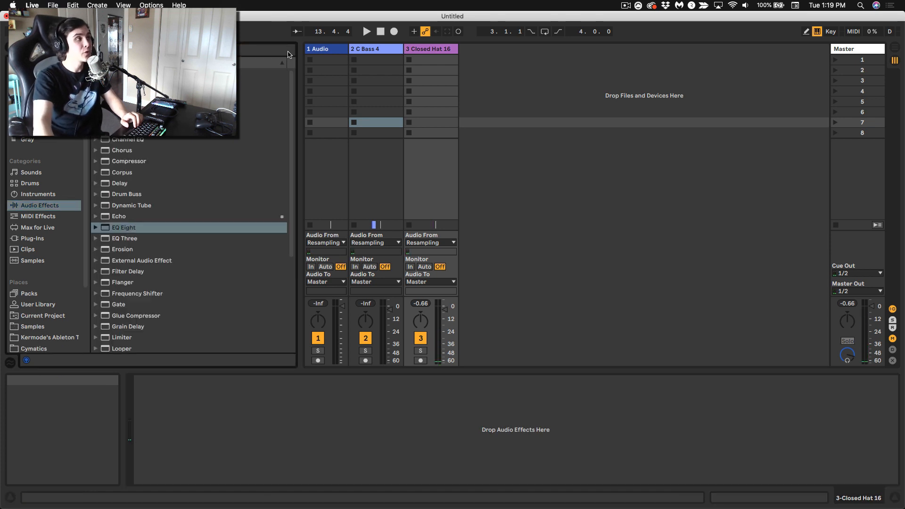
pyautogui.click(289, 53)
pyautogui.write('pro q')
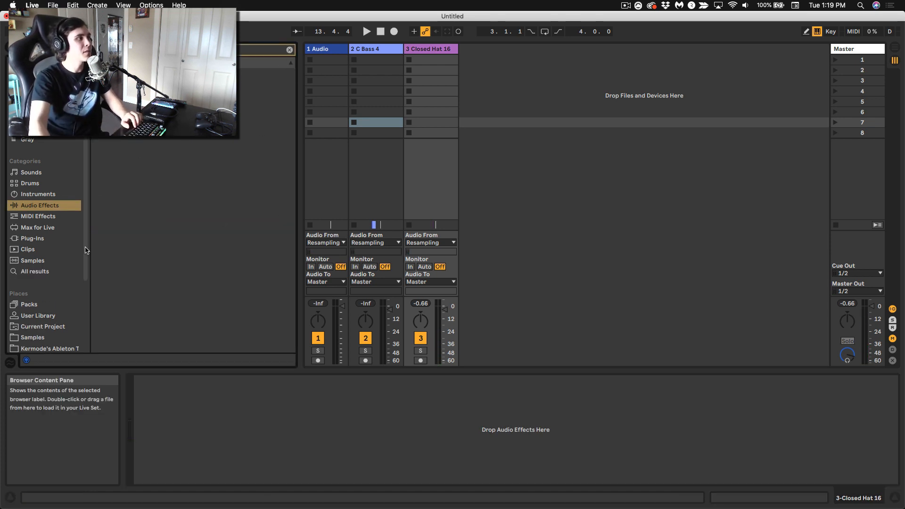
pyautogui.click(50, 241)
pyautogui.moveTo(158, 293); pyautogui.dragTo(298, 419)
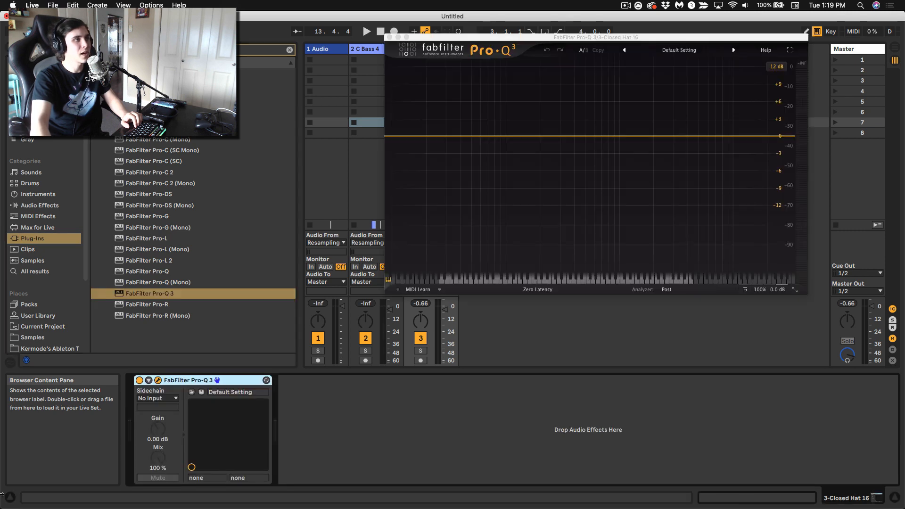
# Set Pro-Q 3 to Natural Phase, add a 24 dB/oct low cut at about 356 Hz, and play the hat
pyautogui.click(538, 290)
pyautogui.click(535, 307)
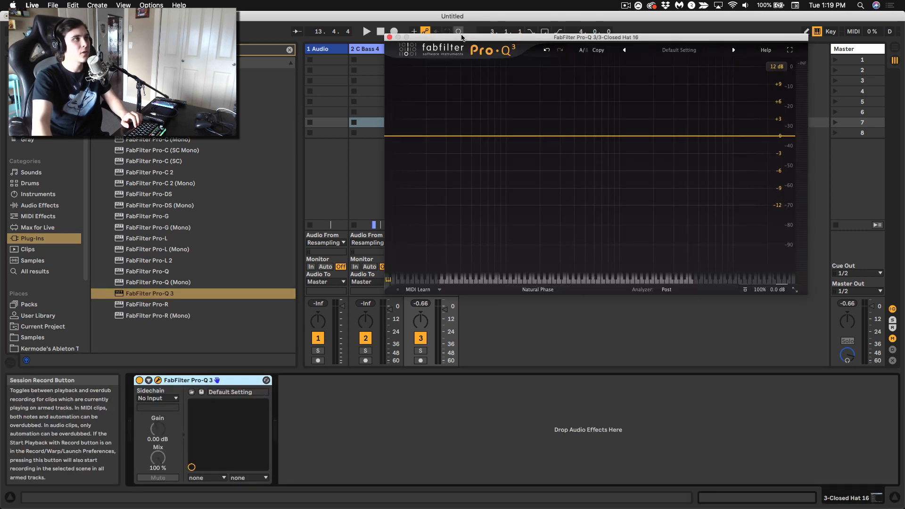
pyautogui.moveTo(461, 36); pyautogui.dragTo(516, 132)
pyautogui.moveTo(450, 232); pyautogui.dragTo(623, 231)
pyautogui.press('space')
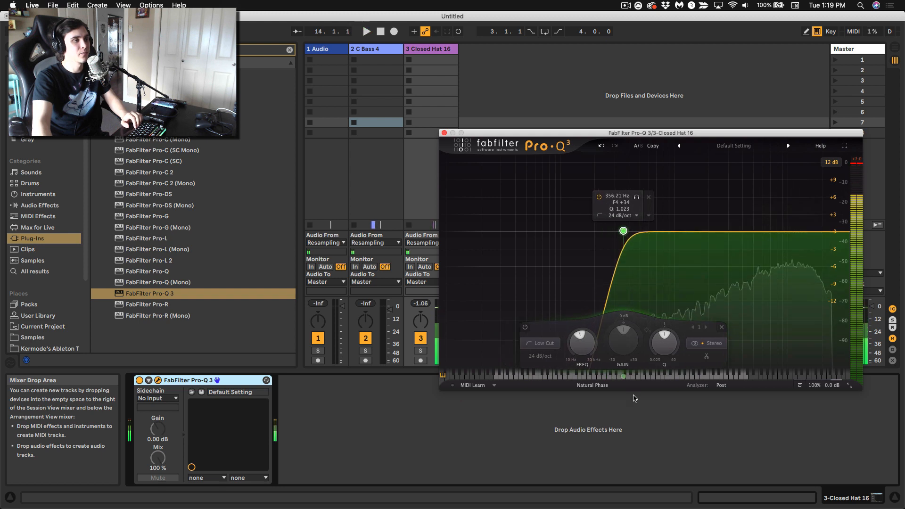
# Switch Pro-Q 3 to Linear Phase and play the hat to check its peak level
pyautogui.click(592, 384)
pyautogui.click(586, 416)
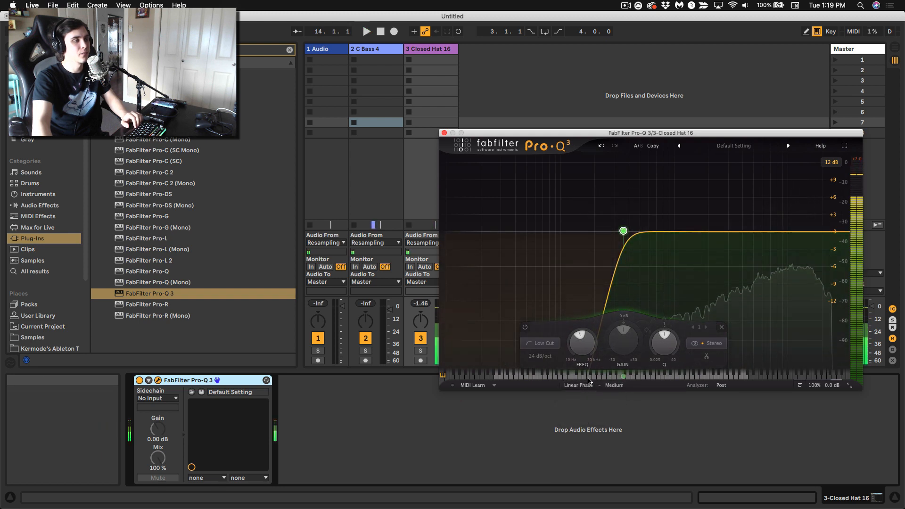
pyautogui.moveTo(623, 233)
pyautogui.press('space')
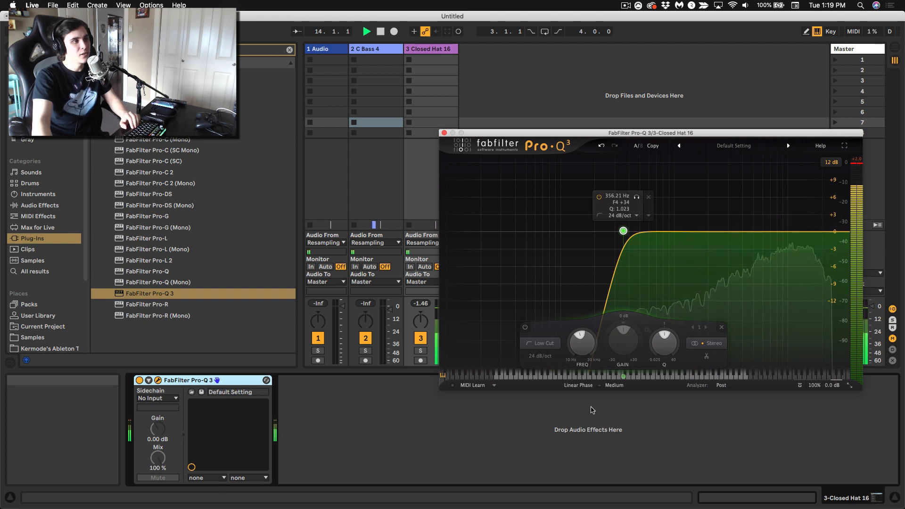
# Switch Pro-Q 3 to Natural Phase and on to Zero Latency, playing the hat to compare peak levels
pyautogui.click(578, 384)
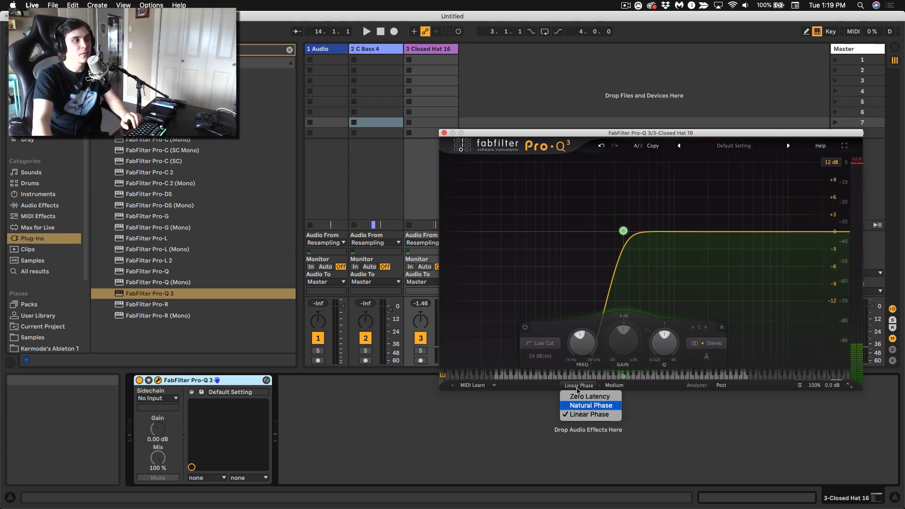
pyautogui.click(591, 405)
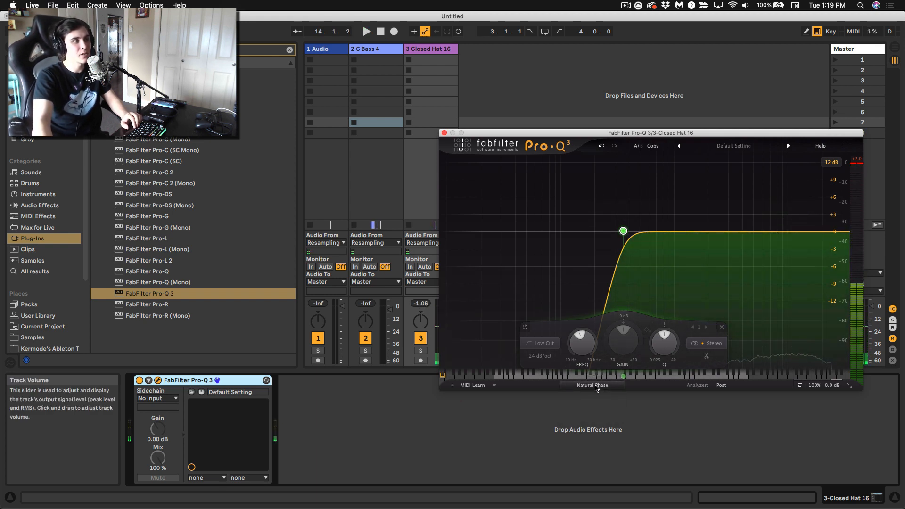
pyautogui.click(595, 385)
pyautogui.click(590, 397)
pyautogui.press('space')
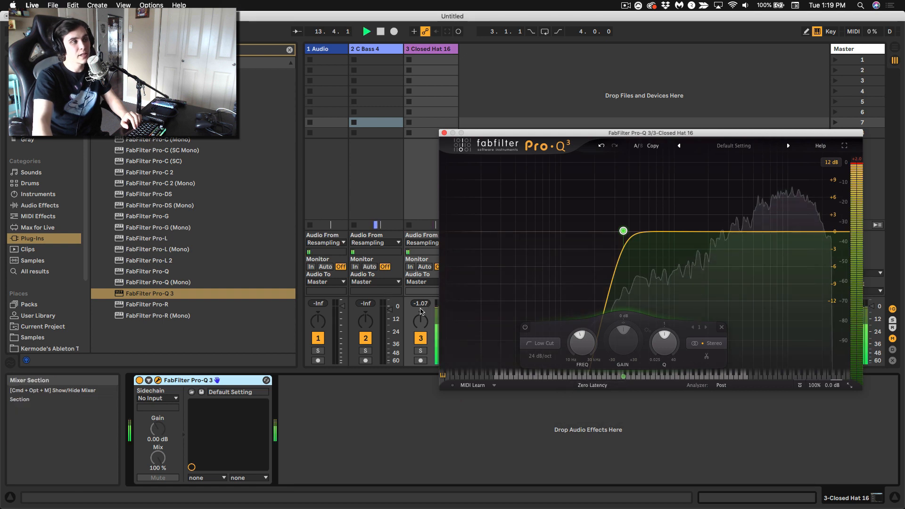
pyautogui.press('space')
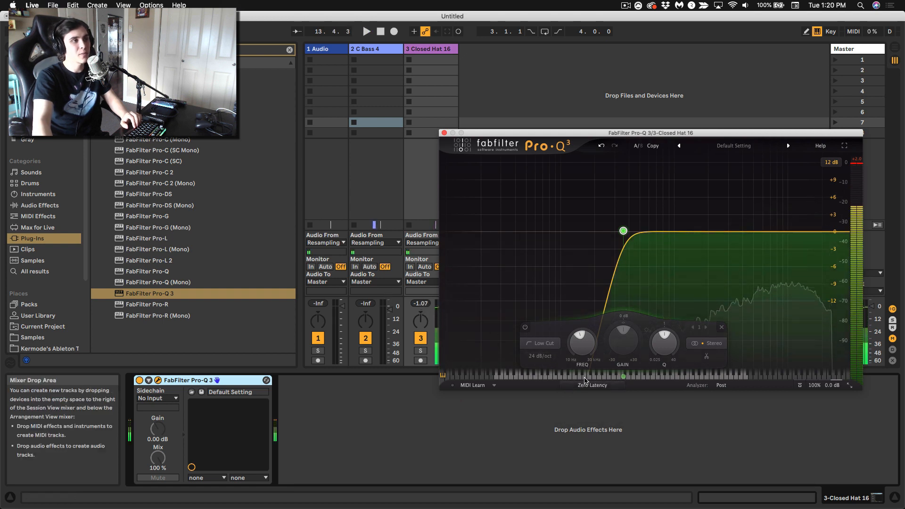
# Return Pro-Q 3 from Zero Latency to Linear Phase and play the hat to compare its peak level
pyautogui.click(585, 380)
pyautogui.click(591, 413)
pyautogui.press('space')
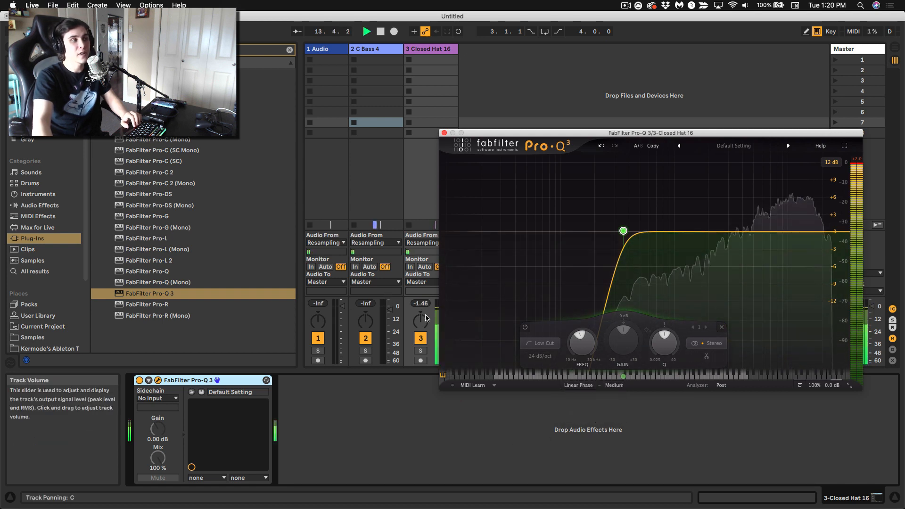
pyautogui.press('space')
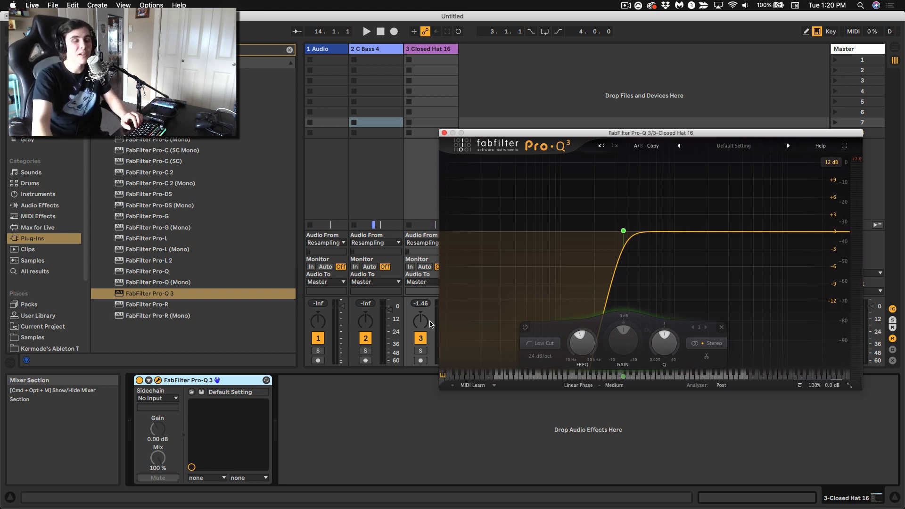
# Reshape the low cut into a resonant 30 dB/oct curve at about 162 Hz with Q 3.74, and play the hat
pyautogui.moveTo(622, 235)
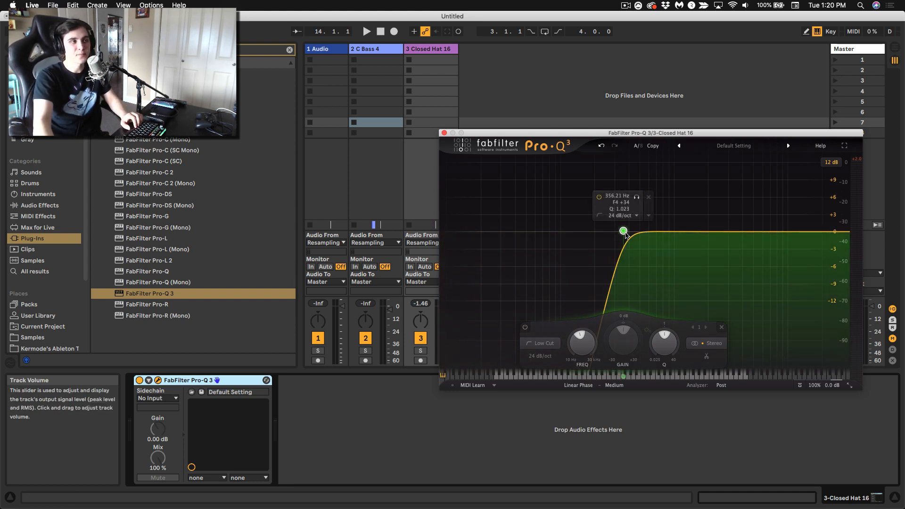
pyautogui.moveTo(626, 235)
pyautogui.mouseDown()
pyautogui.moveTo(659, 236)
pyautogui.moveTo(476, 238)
pyautogui.moveTo(625, 258)
pyautogui.moveTo(622, 250)
pyautogui.mouseUp()
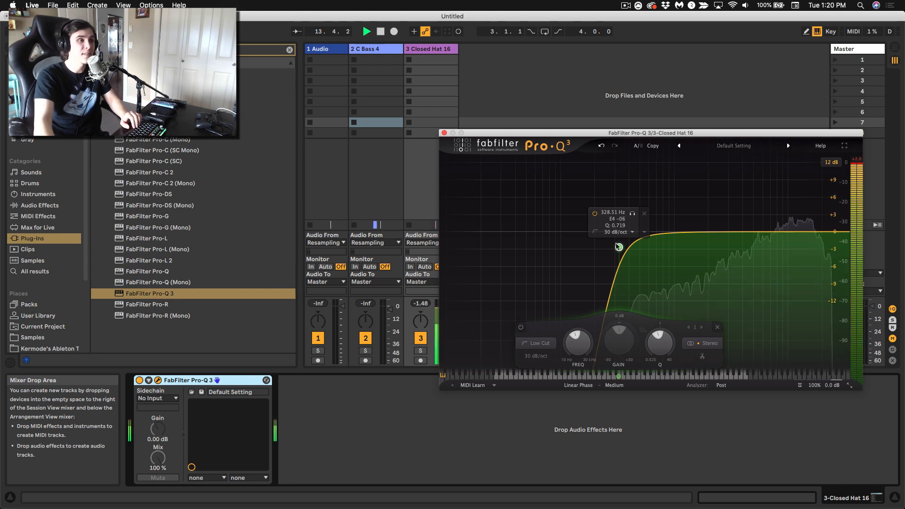
pyautogui.moveTo(617, 247); pyautogui.dragTo(583, 172)
pyautogui.press('space')
# Solo the low cut band during playback to hear what it affects, and turn the solo off
pyautogui.click(597, 187)
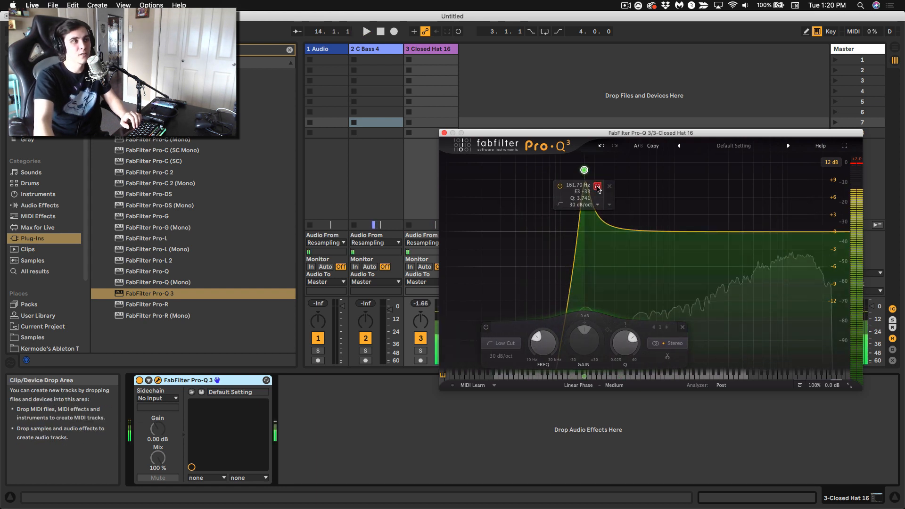
pyautogui.press('space')
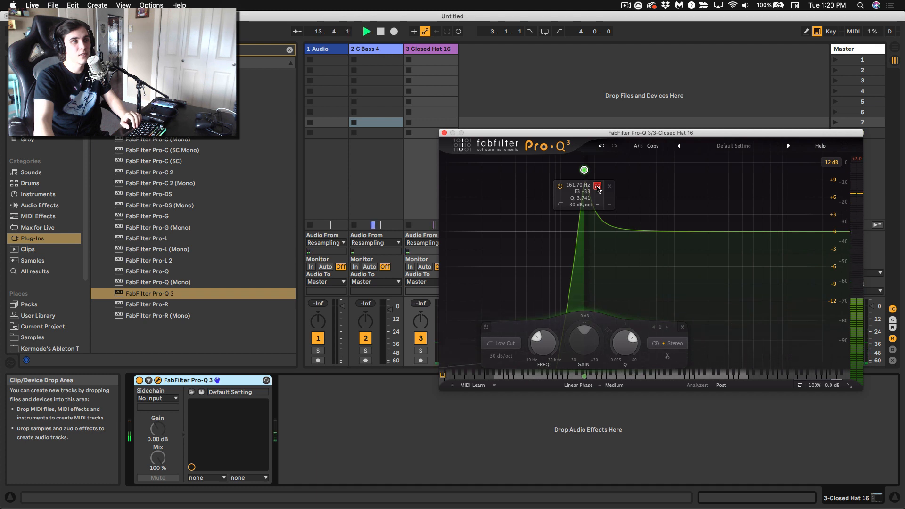
pyautogui.press('space')
pyautogui.click(597, 187)
# Set the low cut's slope to 48 dB/oct, lower its frequency to about 22.4 Hz and play the hat
pyautogui.moveTo(585, 176); pyautogui.dragTo(618, 233)
pyautogui.scroll(3, 482, 234)
pyautogui.scroll(-1, 491, 234)
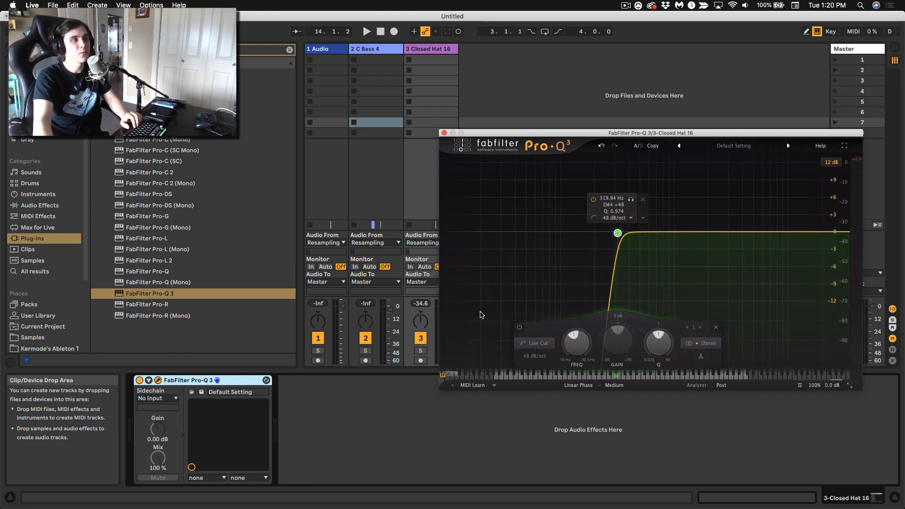
pyautogui.moveTo(617, 232); pyautogui.dragTo(486, 232)
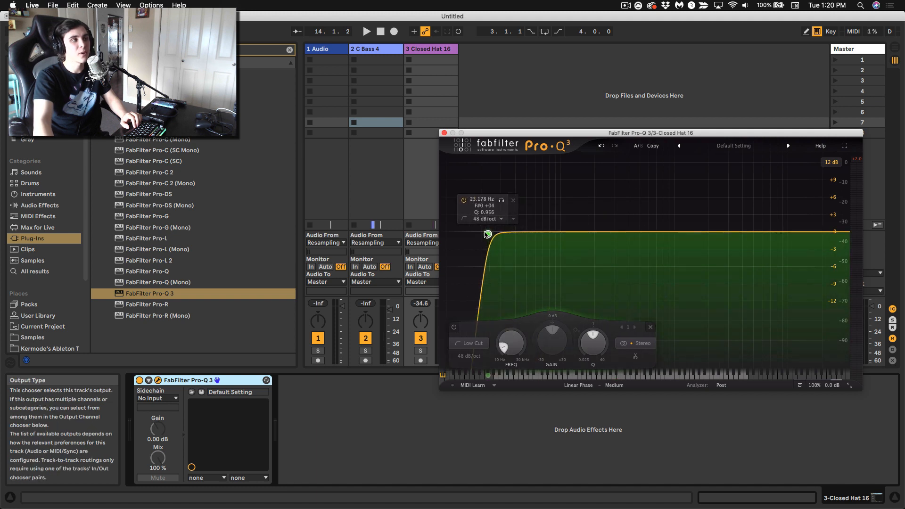
pyautogui.press('space')
pyautogui.press('space')
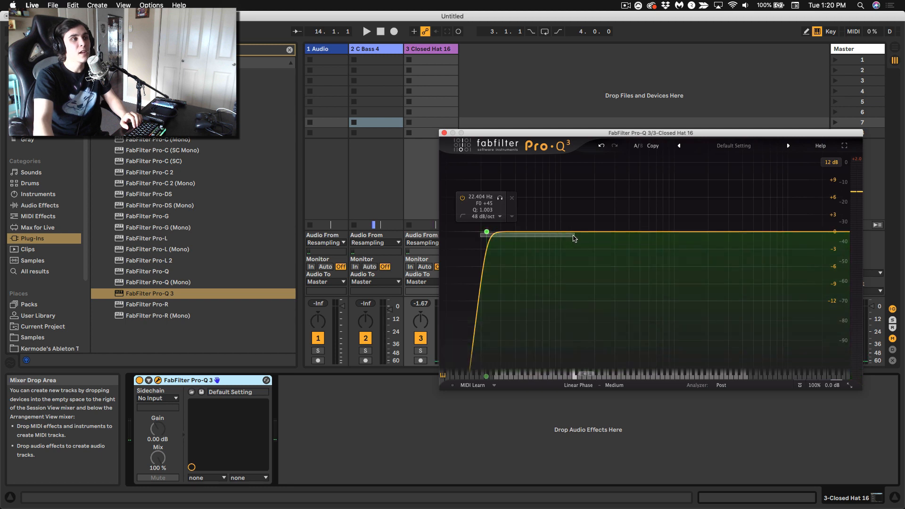
# Raise the low cut's frequency above the sub-bass, steepen its slope to 72 dB/oct and play the hat
pyautogui.moveTo(500, 236); pyautogui.dragTo(570, 236)
pyautogui.press('space')
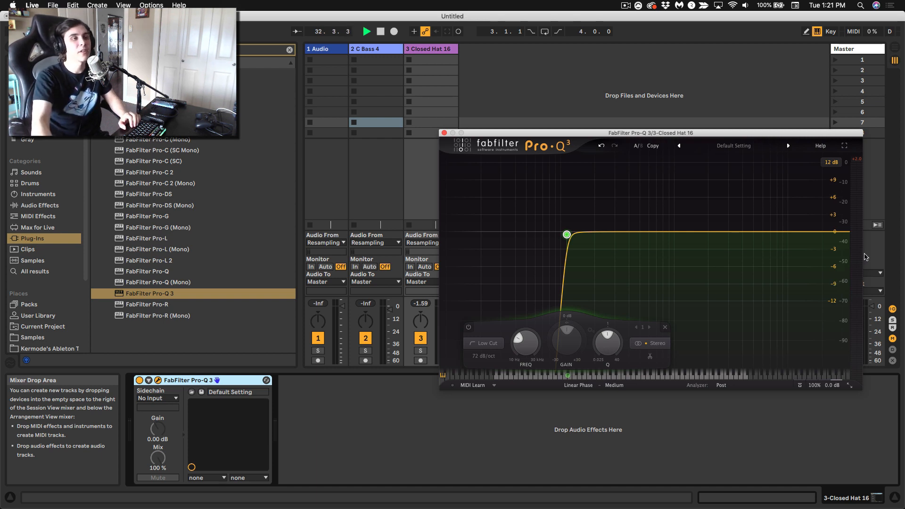
# Add a 72 dB/oct high cut, lower it to about 22181 Hz and then slightly further, playing the hat at each setting
pyautogui.click(847, 231)
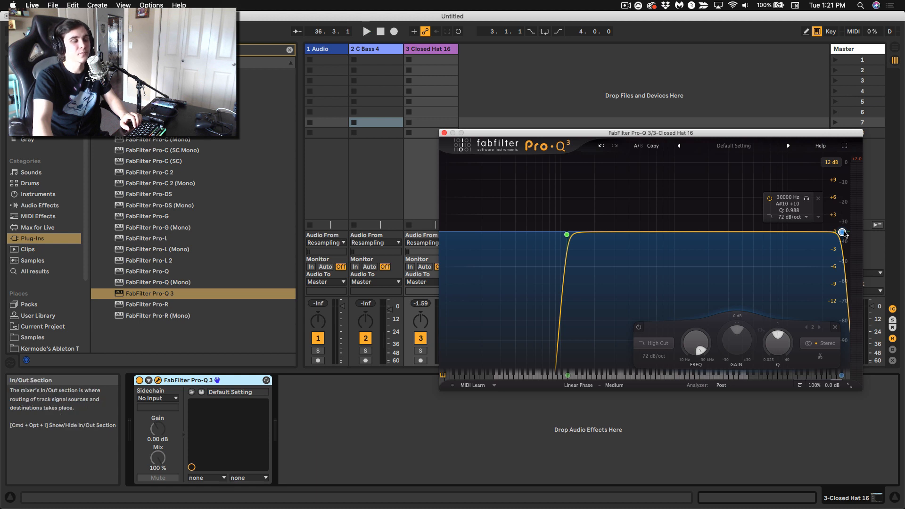
pyautogui.moveTo(843, 232); pyautogui.dragTo(828, 233)
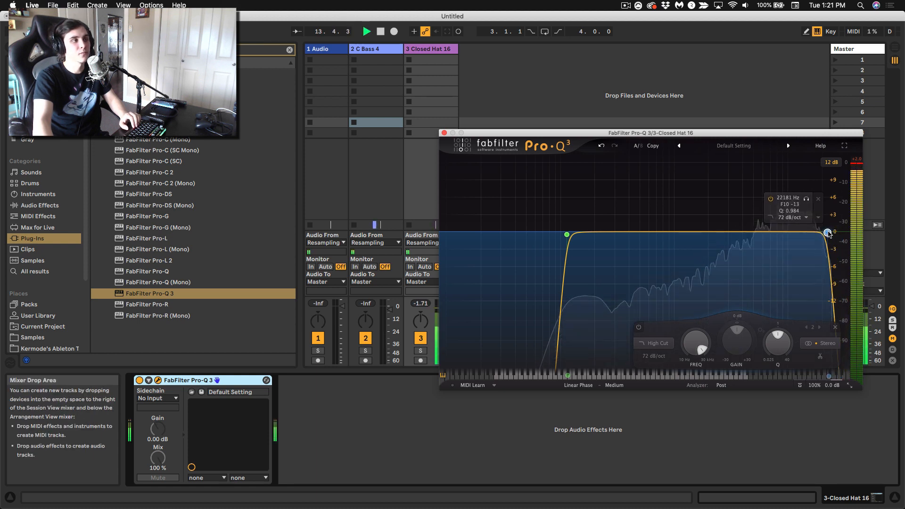
pyautogui.press('space')
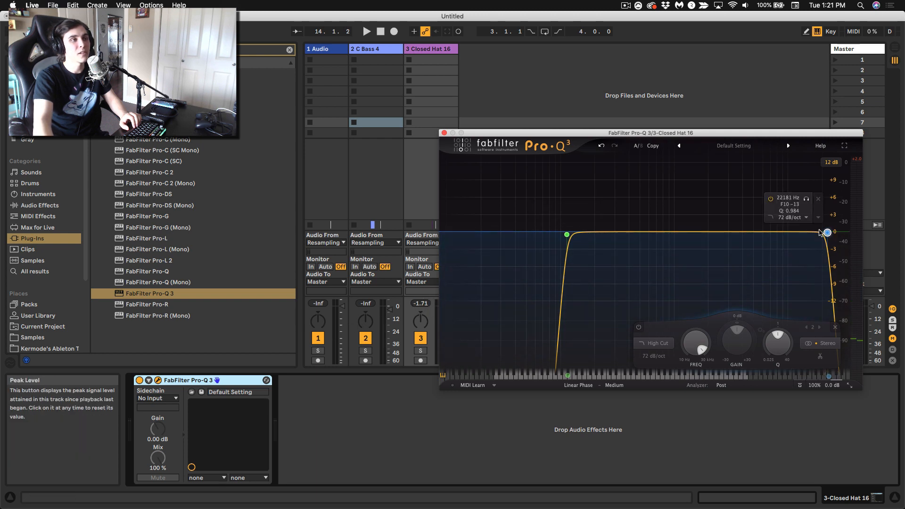
pyautogui.moveTo(828, 234)
pyautogui.mouseDown()
pyautogui.moveTo(836, 234)
pyautogui.moveTo(823, 234)
pyautogui.mouseUp()
pyautogui.press('space')
pyautogui.press('space')
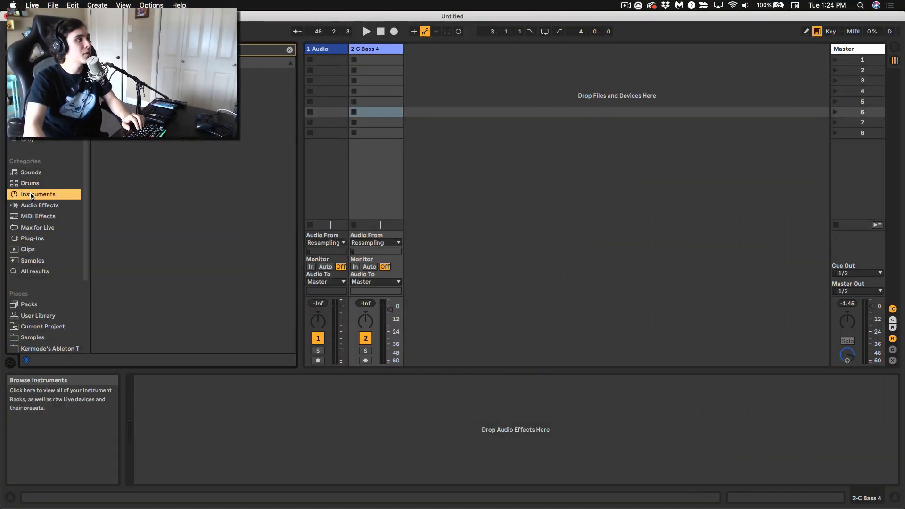
# Load Operator onto a new MIDI track and arm the track for playing
pyautogui.click(289, 50)
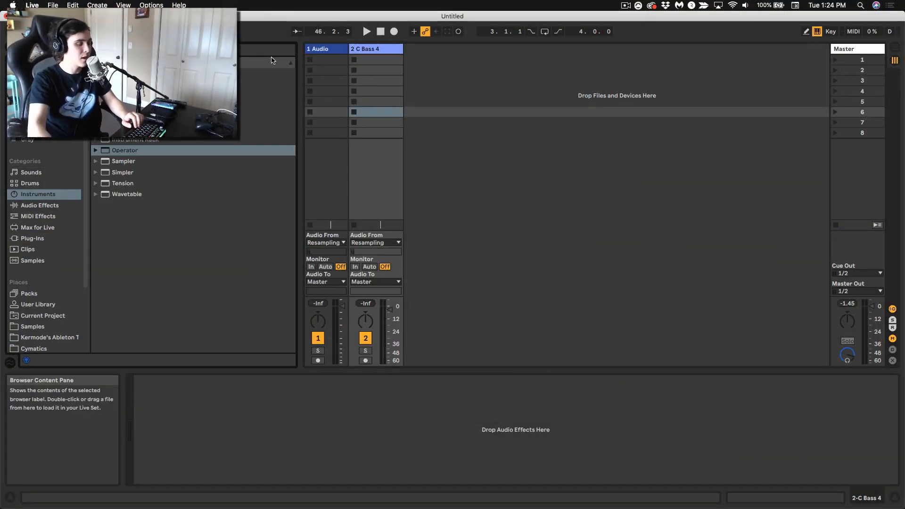
pyautogui.click(130, 154)
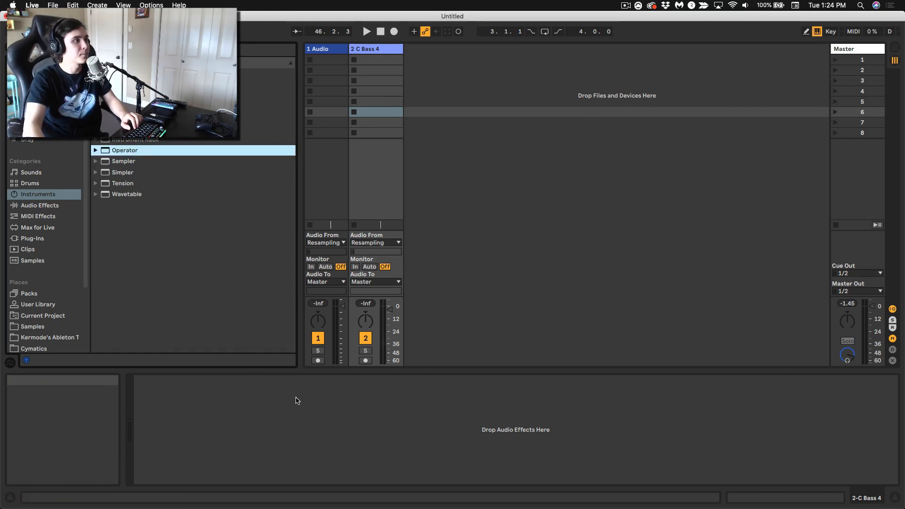
pyautogui.moveTo(118, 153); pyautogui.dragTo(430, 70)
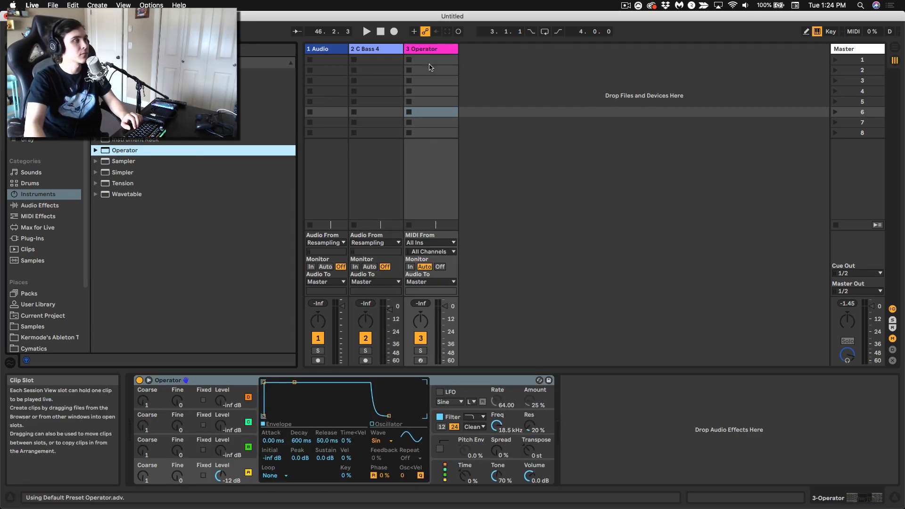
pyautogui.click(420, 360)
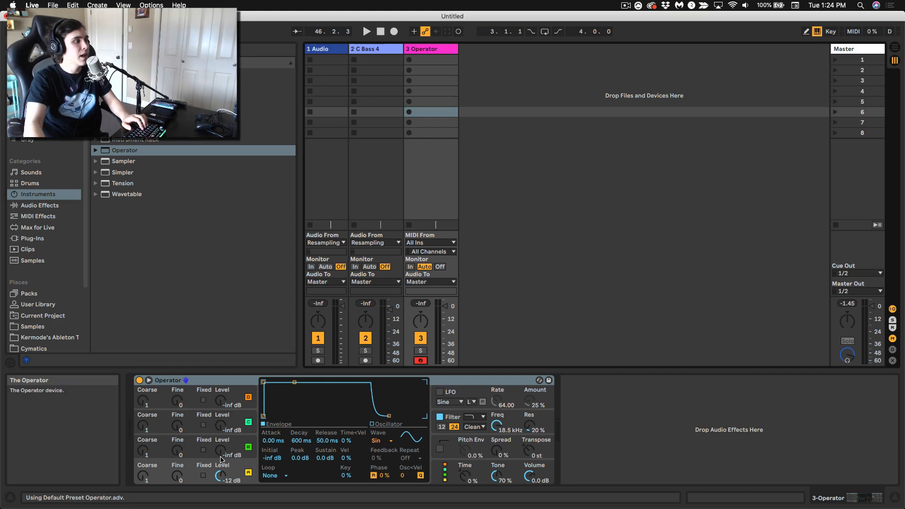
# Set Operator to the parallel algorithm and bring in oscillator B at coarse 3 and -12 dB while playing a note
pyautogui.click(446, 462)
pyautogui.click(403, 393)
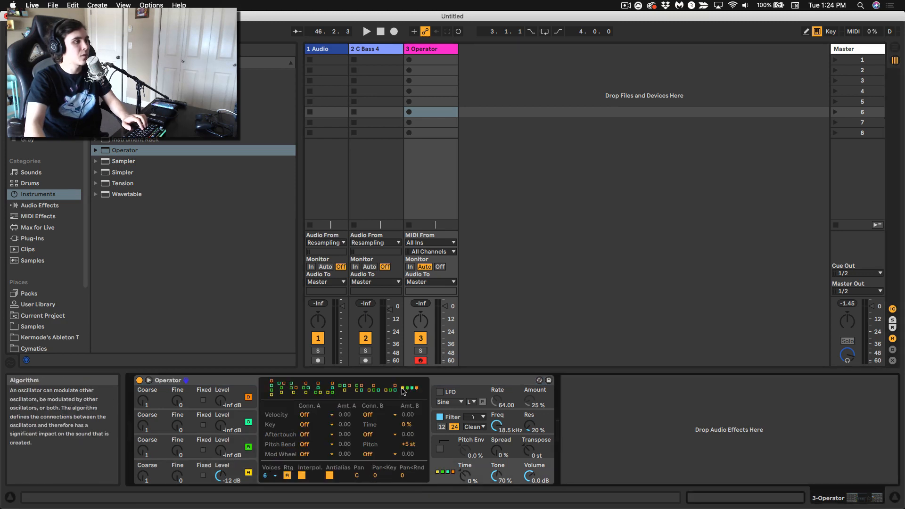
pyautogui.click(231, 442)
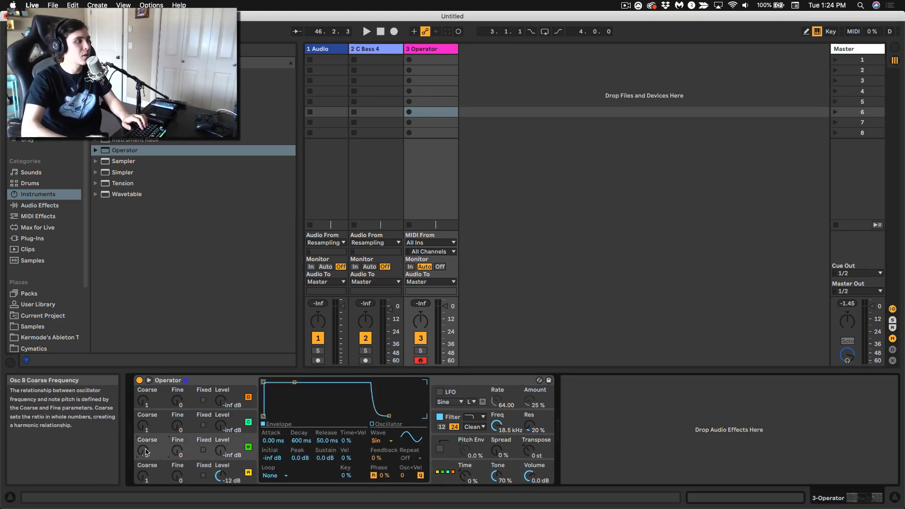
pyautogui.moveTo(221, 451); pyautogui.dragTo(220, 447)
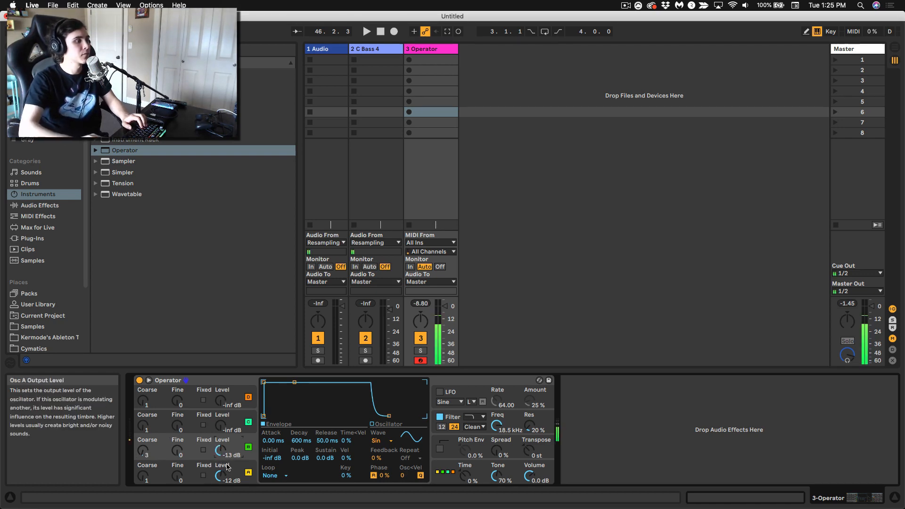
pyautogui.press('z')
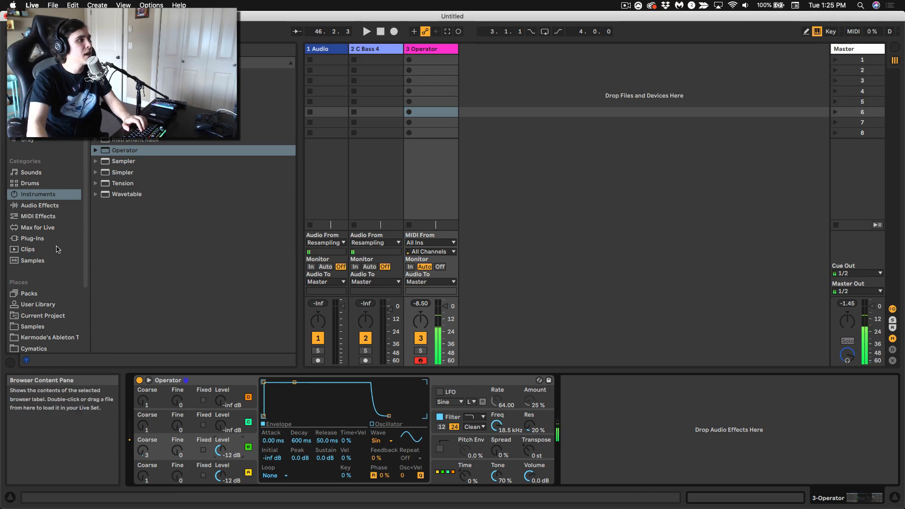
# Load MOscilloscope after Operator and play a note to view the combined waveform
pyautogui.click(36, 238)
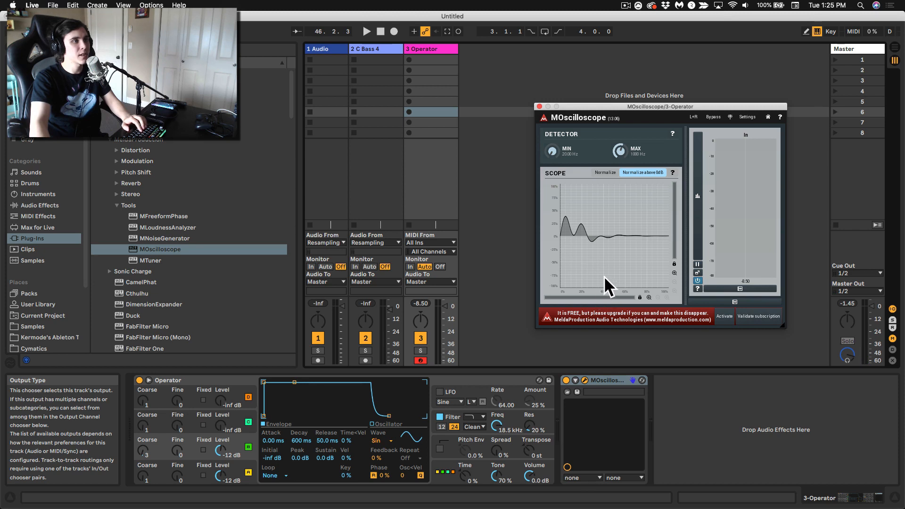
pyautogui.press('a')
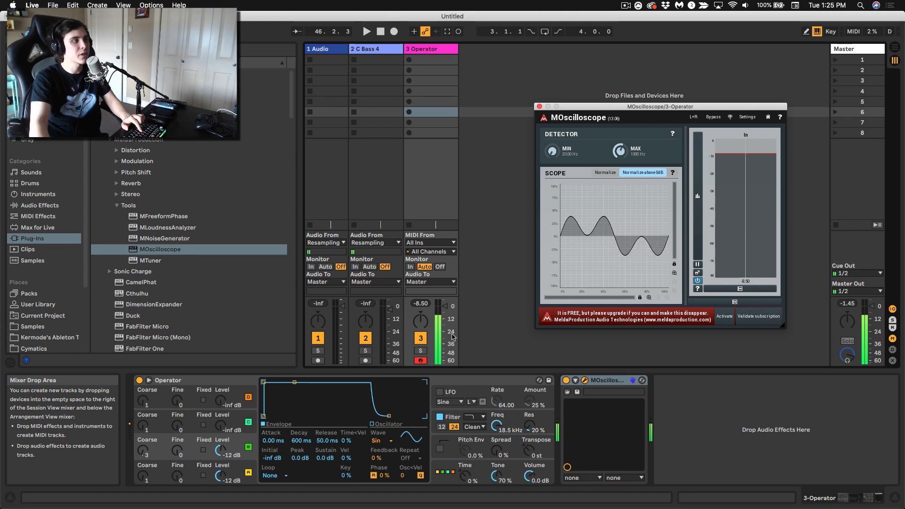
# Silence oscillator B to measure the note's peak level without it, and undo the level change
pyautogui.moveTo(220, 451); pyautogui.dragTo(220, 485)
pyautogui.press('a')
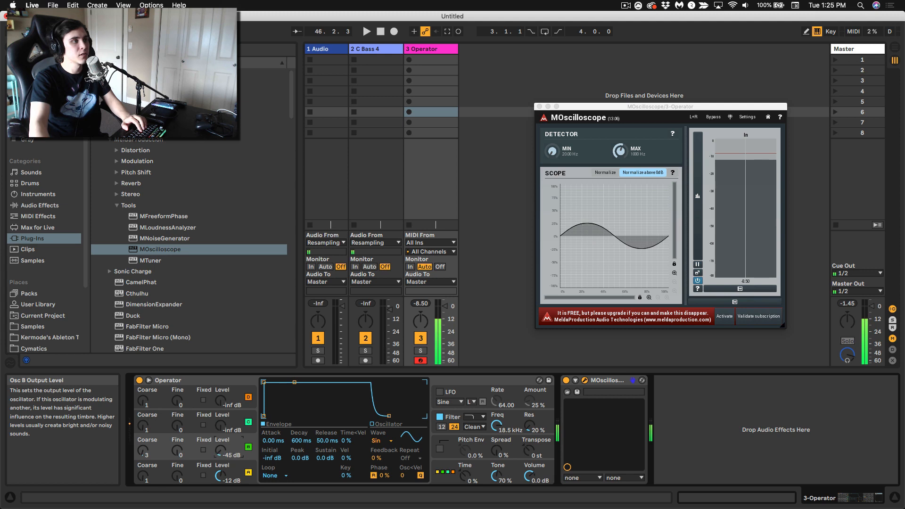
pyautogui.moveTo(220, 451); pyautogui.dragTo(220, 485)
pyautogui.click(423, 304)
pyautogui.press('a')
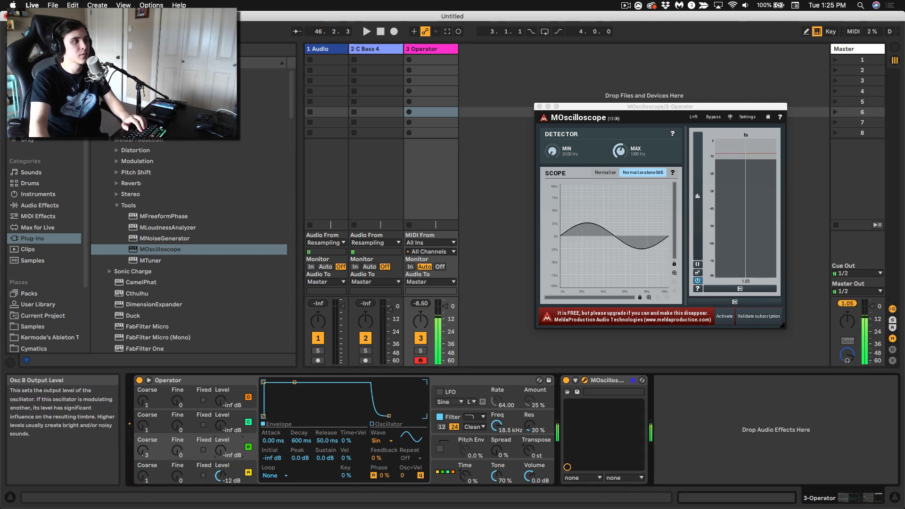
pyautogui.click(421, 303)
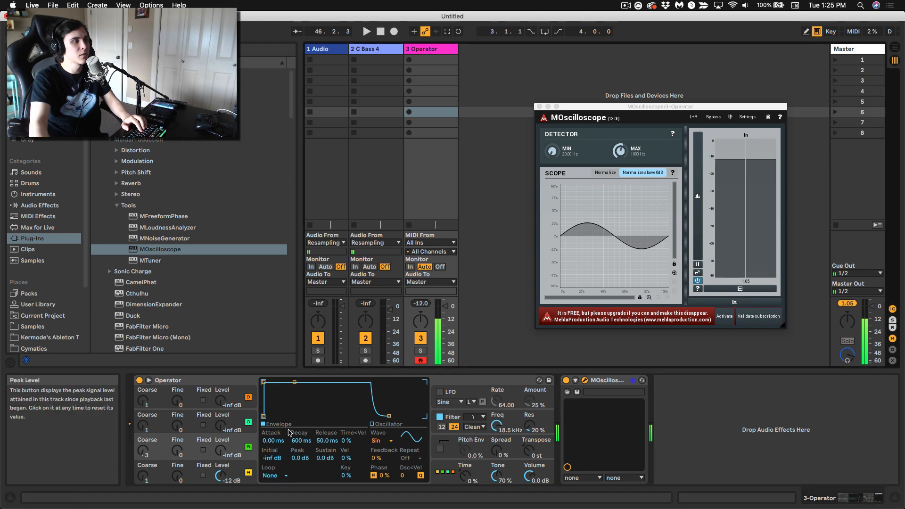
pyautogui.press('super+z')
pyautogui.press('a')
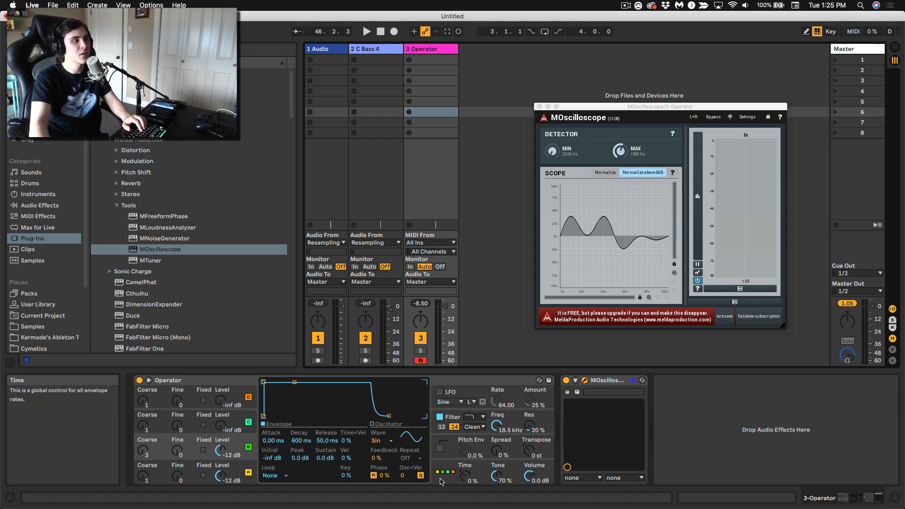
# Shift oscillator B's phase to about 7% and play a note to check the waveform and peak
pyautogui.moveTo(384, 475); pyautogui.dragTo(380, 476)
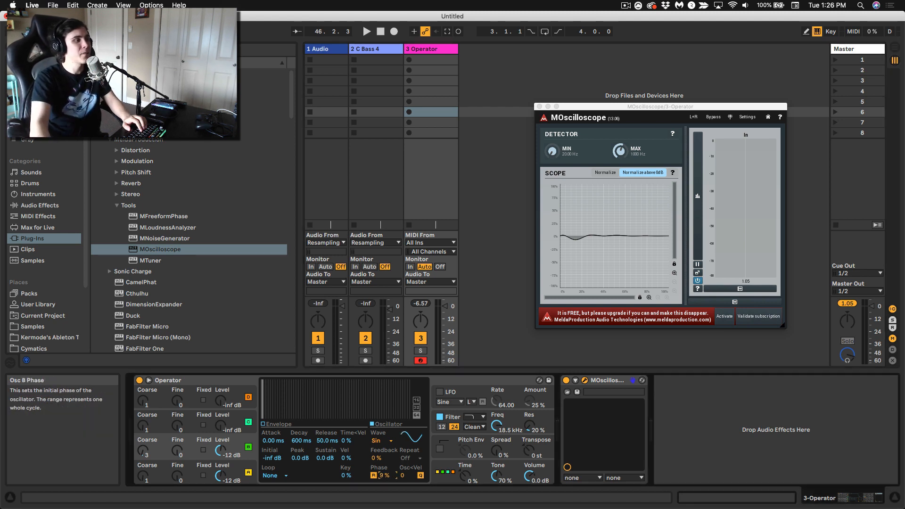
pyautogui.press('a')
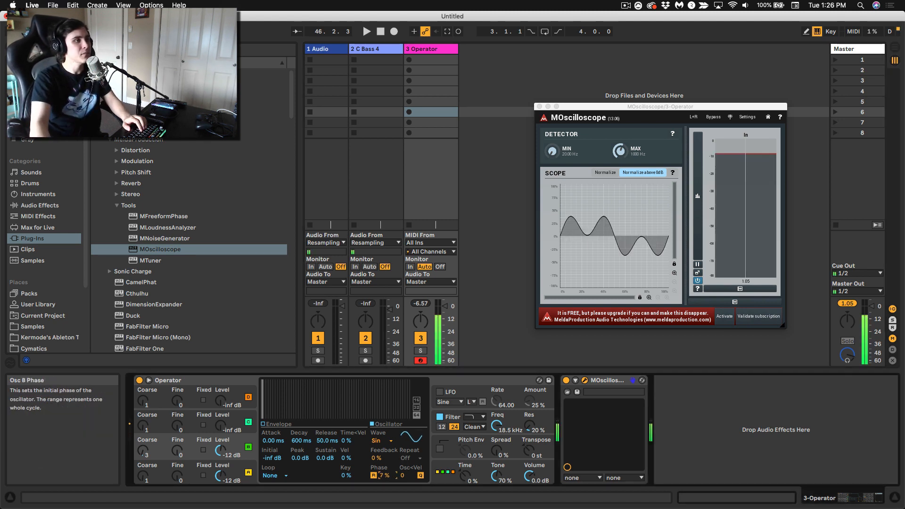
pyautogui.press('a')
# Raise oscillator B's phase to 54%, reset the Operator track's peak reading and play the note repeatedly
pyautogui.moveTo(386, 475); pyautogui.dragTo(386, 464)
pyautogui.click(418, 305)
pyautogui.press('a')
pyautogui.press('a')
pyautogui.press('a')
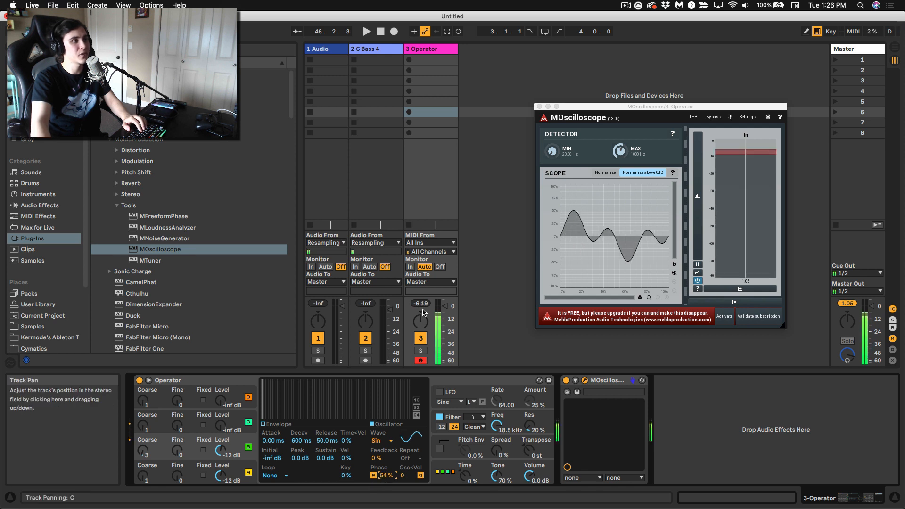
# Raise oscillator B's phase to 76%, reset the Operator track's peak reading and play the note again
pyautogui.click(420, 304)
pyautogui.moveTo(384, 475); pyautogui.dragTo(385, 465)
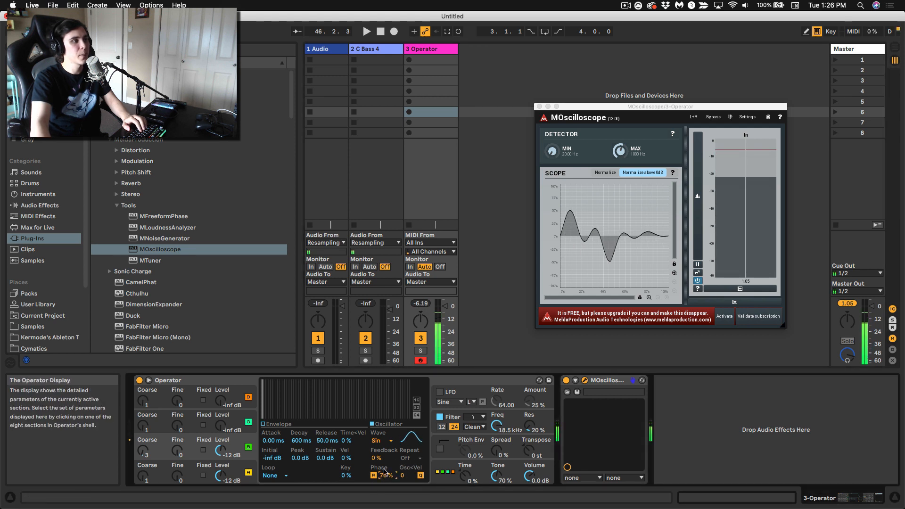
pyautogui.press('a')
pyautogui.click(421, 304)
pyautogui.press('a')
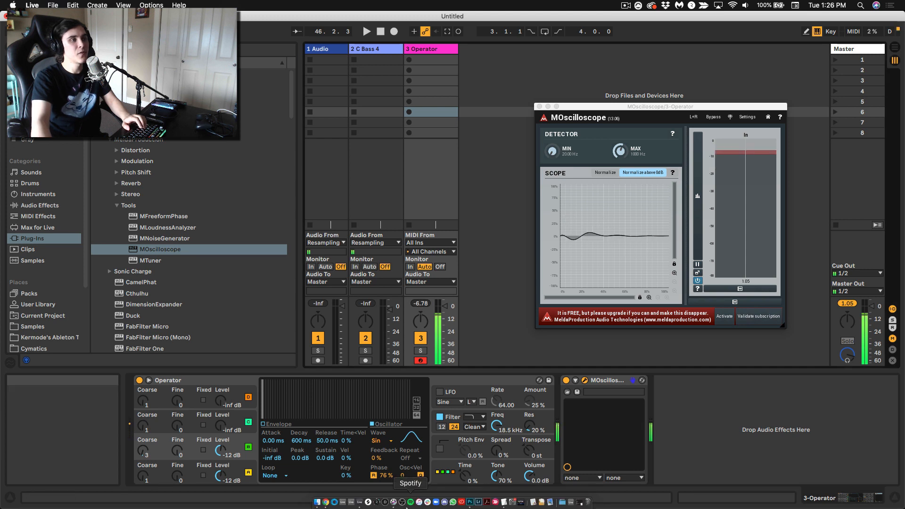
# Return oscillator B's phase to 0%, reset the track's peak reading and play the note
pyautogui.moveTo(385, 475); pyautogui.dragTo(393, 508)
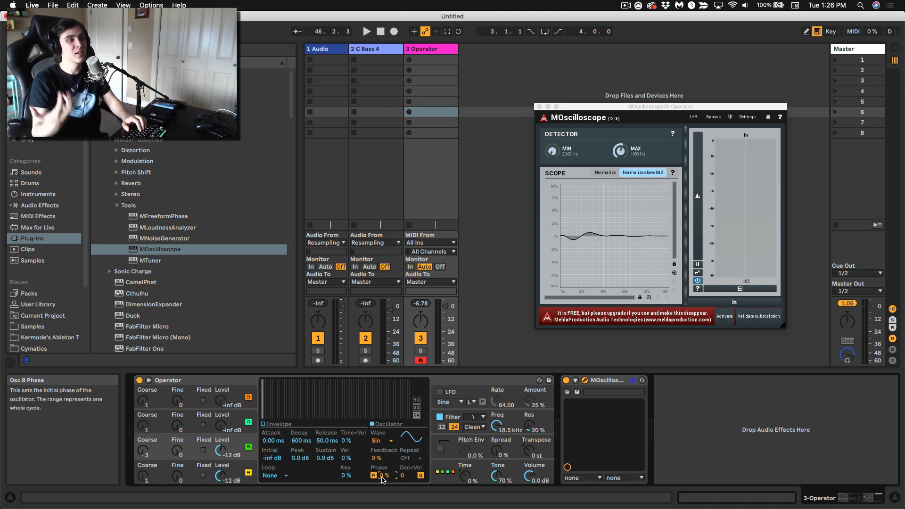
pyautogui.press('a')
pyautogui.click(424, 303)
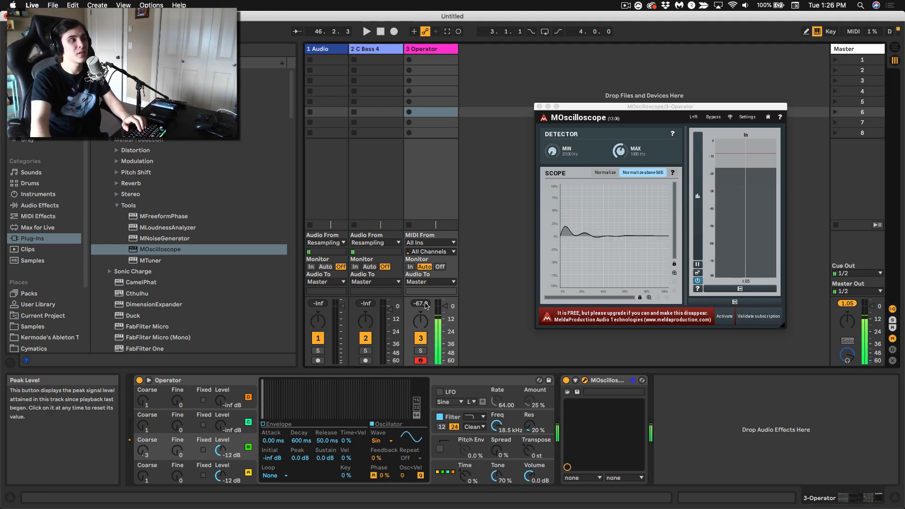
pyautogui.press('a')
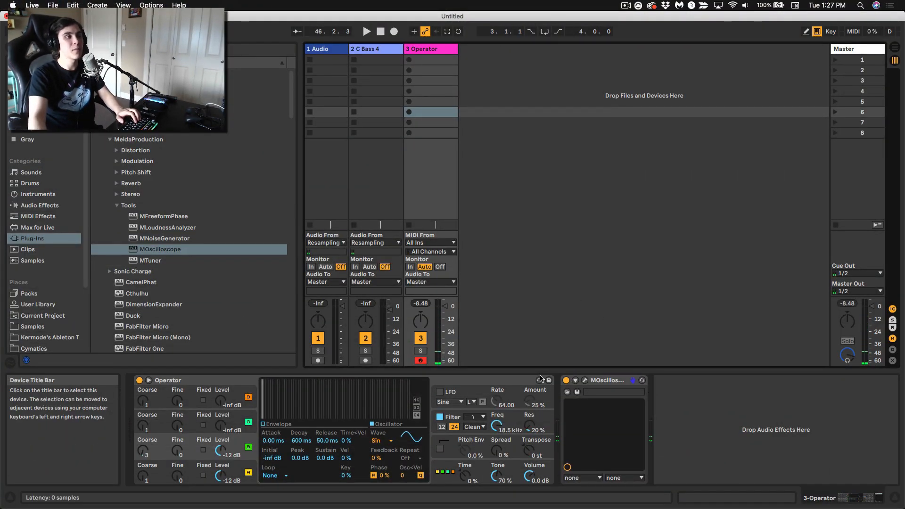
# Play one more Operator note and delete MOscilloscope from its track
pyautogui.press('a')
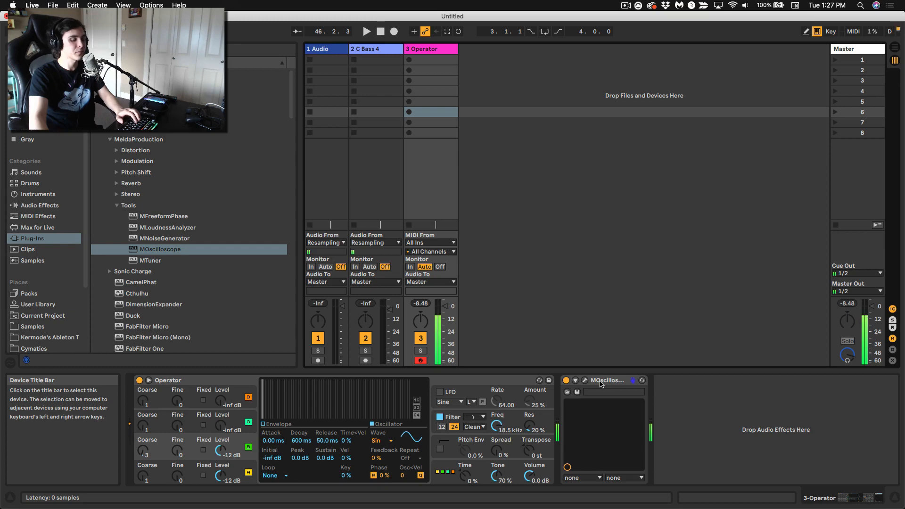
pyautogui.click(600, 380)
pyautogui.press('Delete')
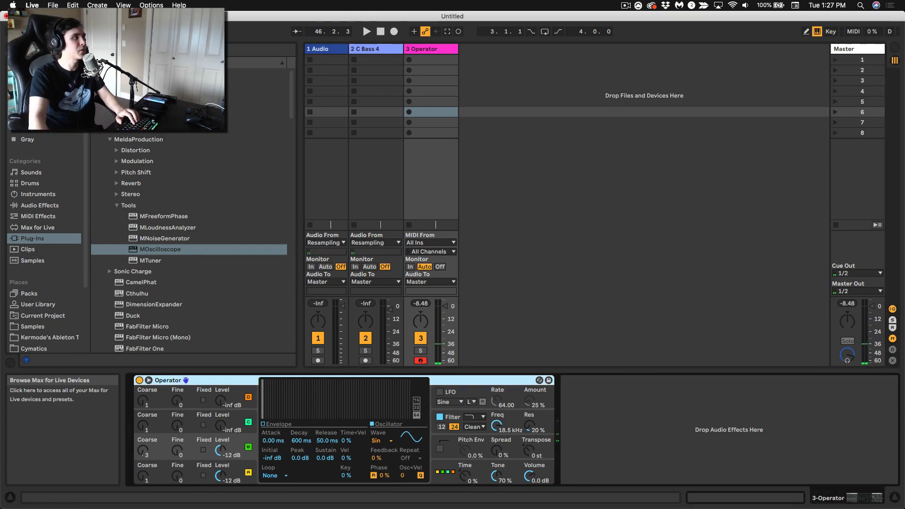
# Search the plug-ins for "serum" and load Serum onto a new MIDI track
pyautogui.click(141, 49)
pyautogui.write('serum')
pyautogui.click(155, 117)
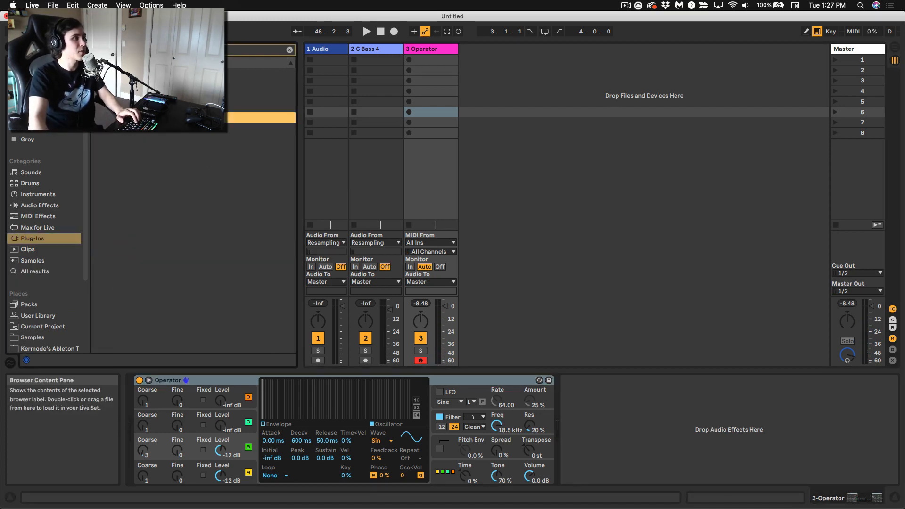
pyautogui.moveTo(155, 117); pyautogui.dragTo(497, 137)
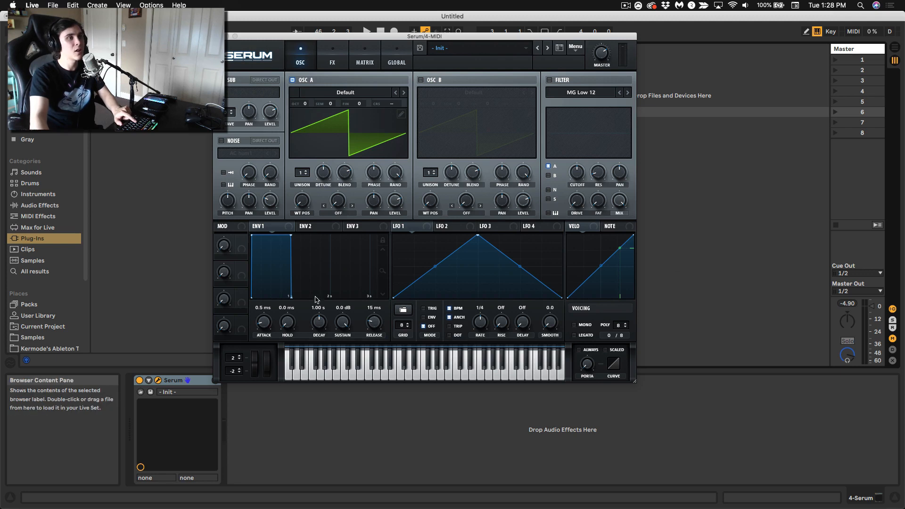
# Play Serum's default saw several times, resetting the master peak reading between notes to compare the levels
pyautogui.click(847, 307)
pyautogui.press('a')
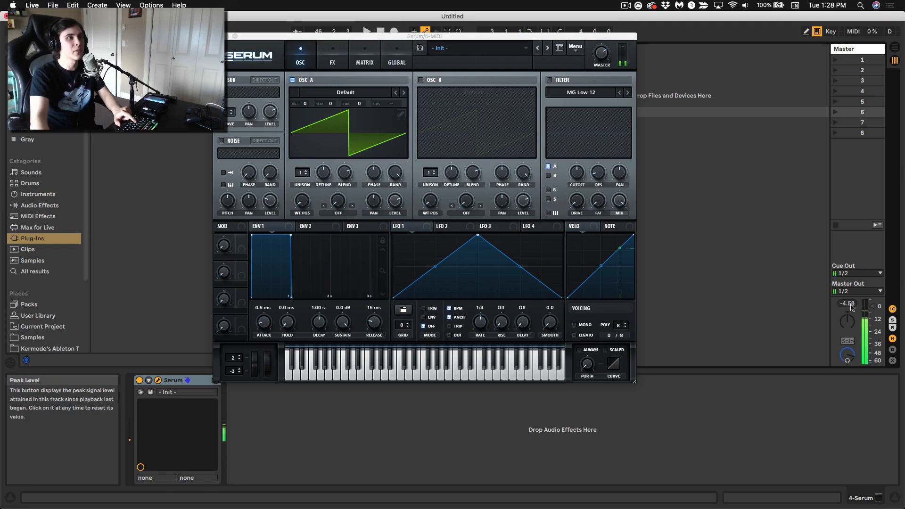
pyautogui.click(850, 307)
pyautogui.press('a')
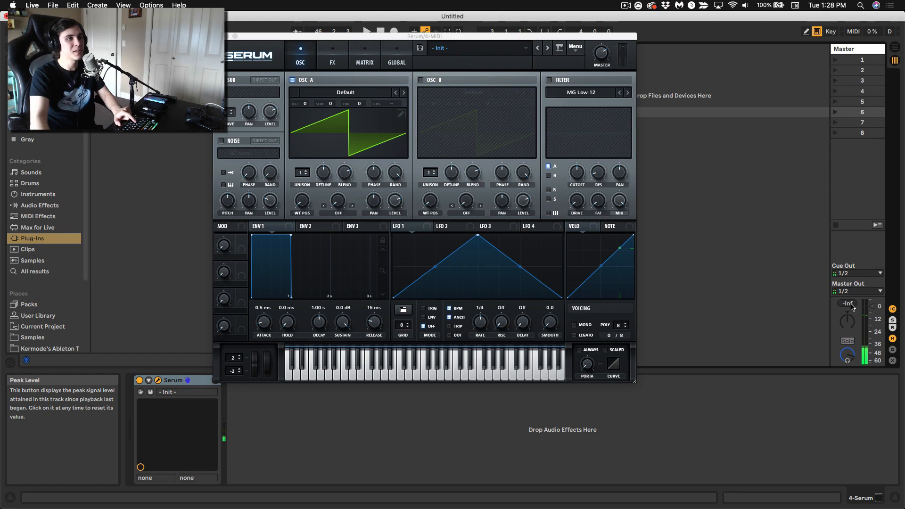
pyautogui.press('a')
pyautogui.click(847, 304)
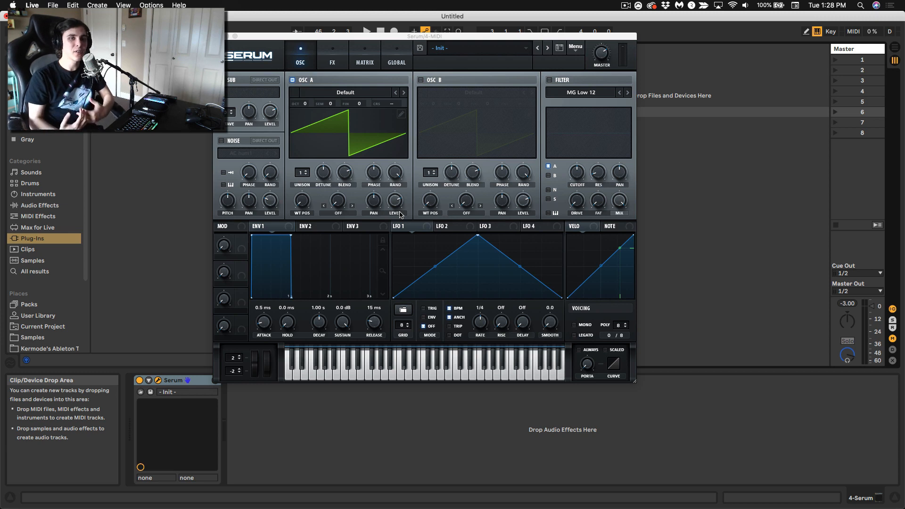
# Examine oscillator A's random phase setting and return to the Serum track
pyautogui.click(394, 172)
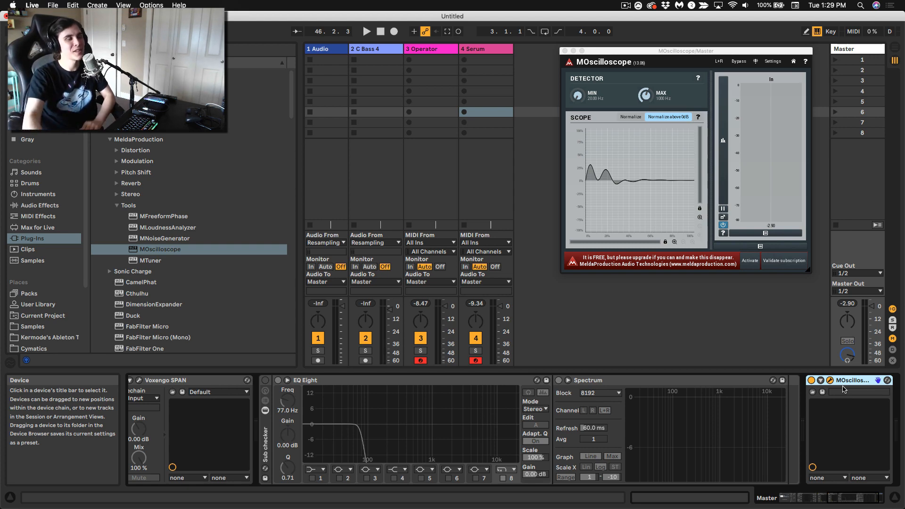
pyautogui.click(485, 50)
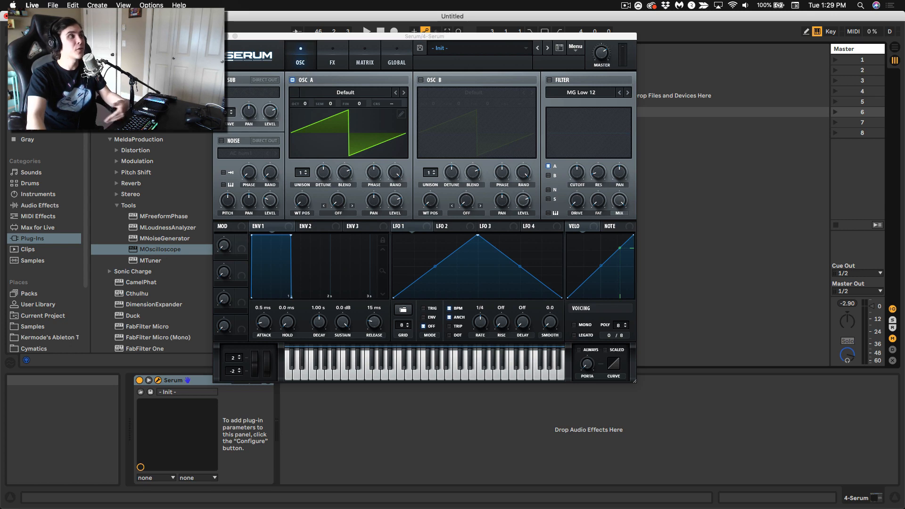
# Close Serum's window, switch to the Arrangement, and delete the old audio clip from the second audio track
pyautogui.click(218, 36)
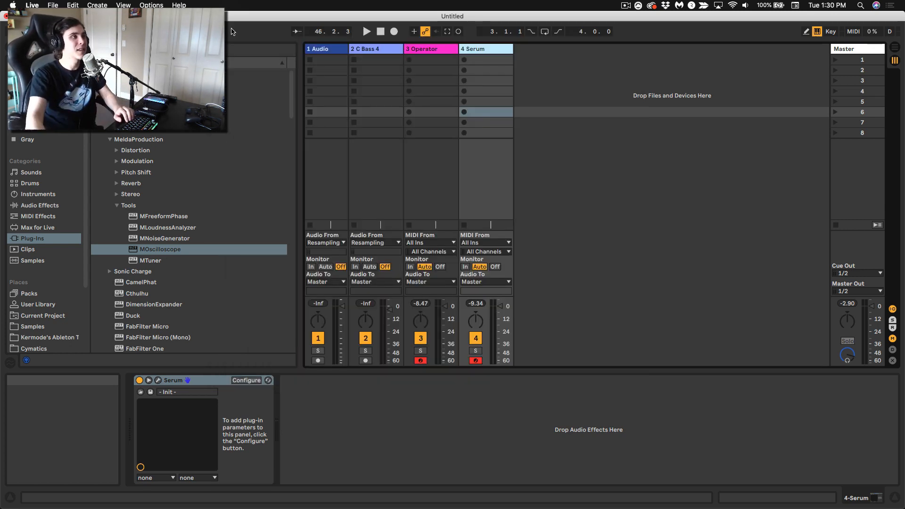
pyautogui.press('Tab')
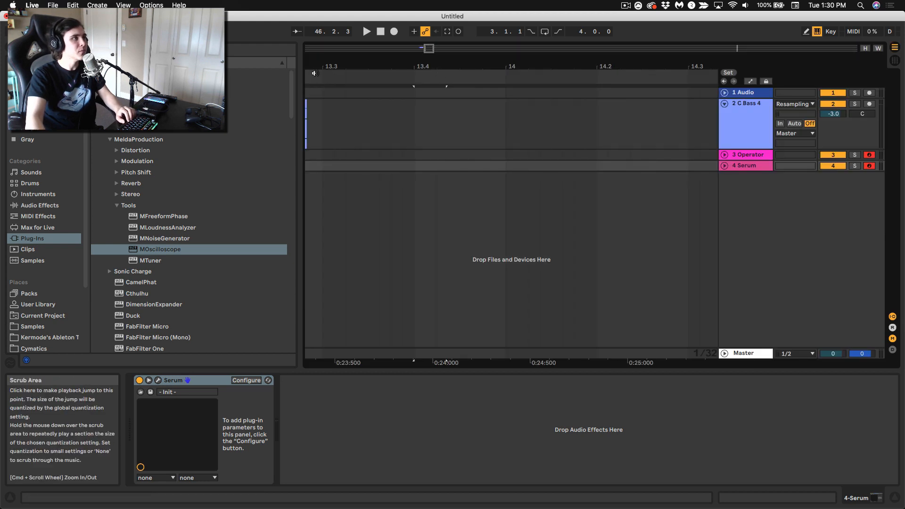
pyautogui.moveTo(315, 66); pyautogui.dragTo(688, 71)
pyautogui.click(608, 103)
pyautogui.press('Delete')
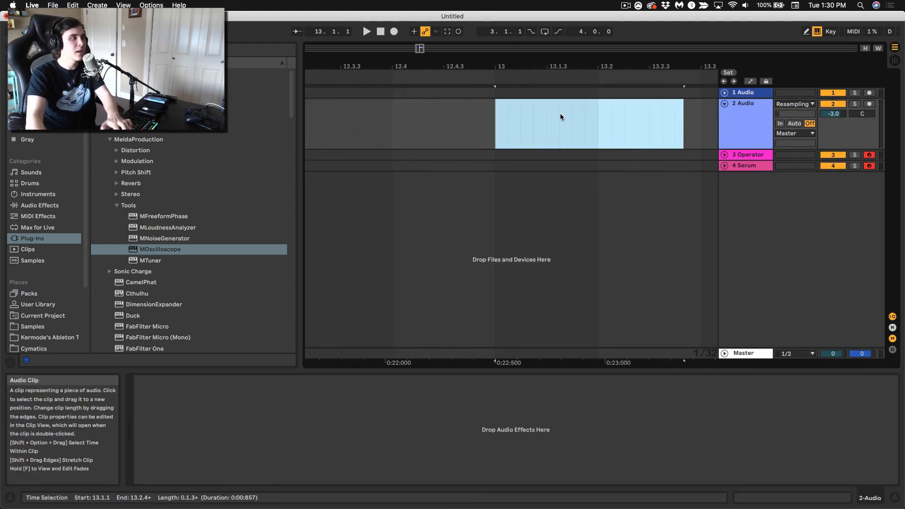
# Insert empty one-bar MIDI clips at bar 12 on both the Operator and Serum tracks
pyautogui.moveTo(470, 66); pyautogui.dragTo(470, 49)
pyautogui.moveTo(394, 155); pyautogui.dragTo(475, 168)
pyautogui.press('super+shift+m')
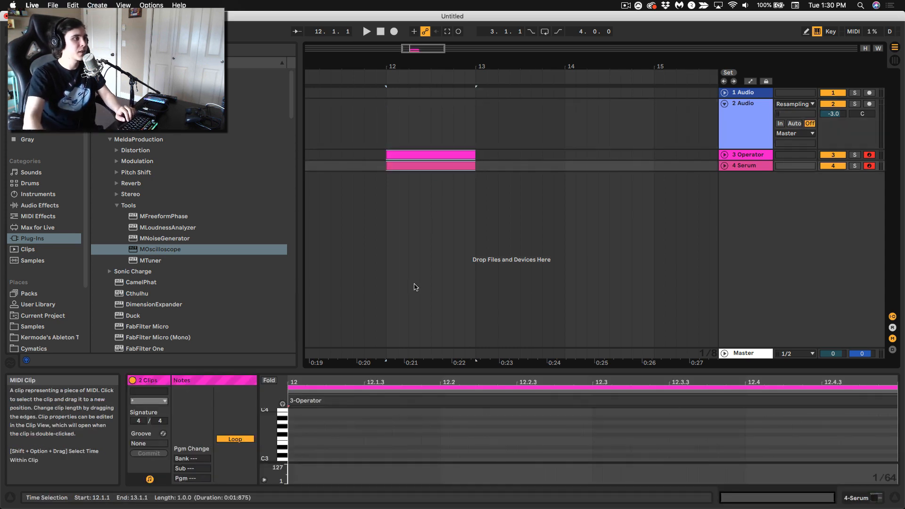
# Add a half-bar note from 1.1.1 to 1.3.1 in both clips, audition it, and transpose it down to E0
pyautogui.doubleClick(292, 460)
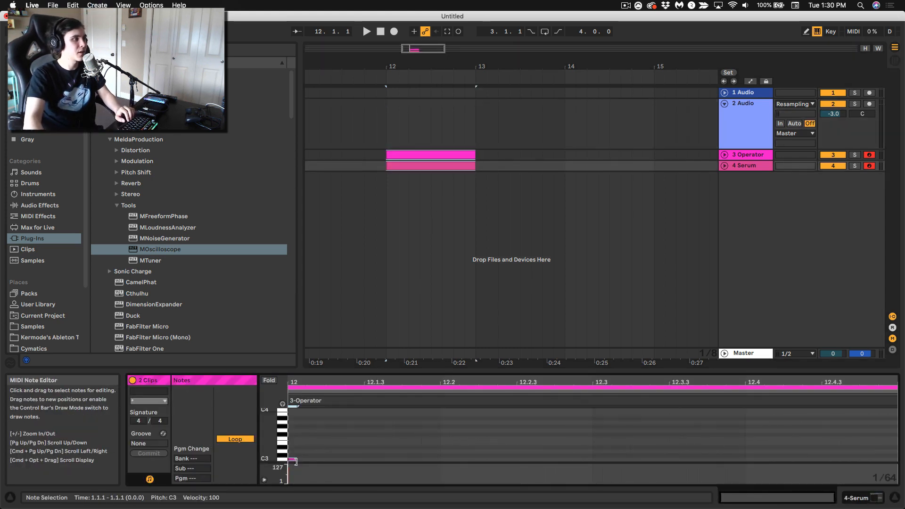
pyautogui.moveTo(295, 461); pyautogui.dragTo(611, 453)
pyautogui.press('space')
pyautogui.press('space')
pyautogui.hotkey('shift', 'Down')
pyautogui.hotkey('shift', 'Down')
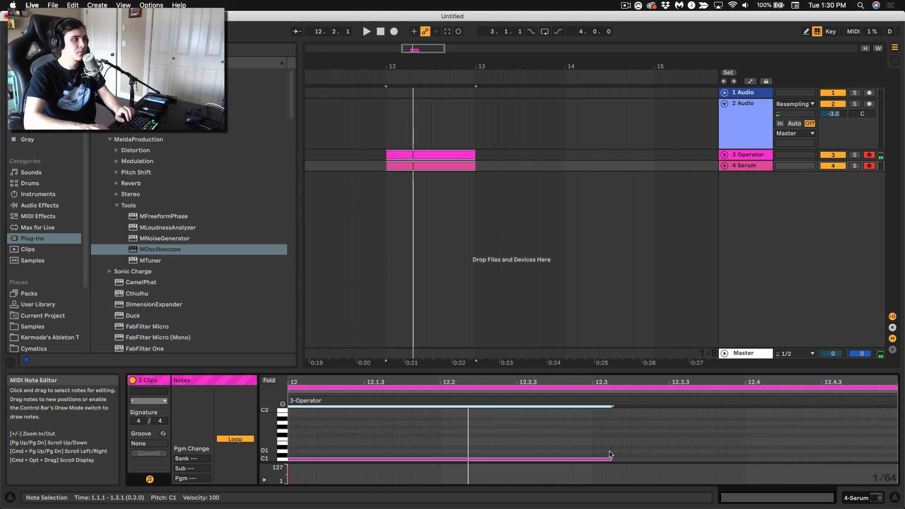
pyautogui.hotkey('shift', 'Down')
pyautogui.press('Up')
pyautogui.press('Up')
pyautogui.press('Up')
pyautogui.press('Up')
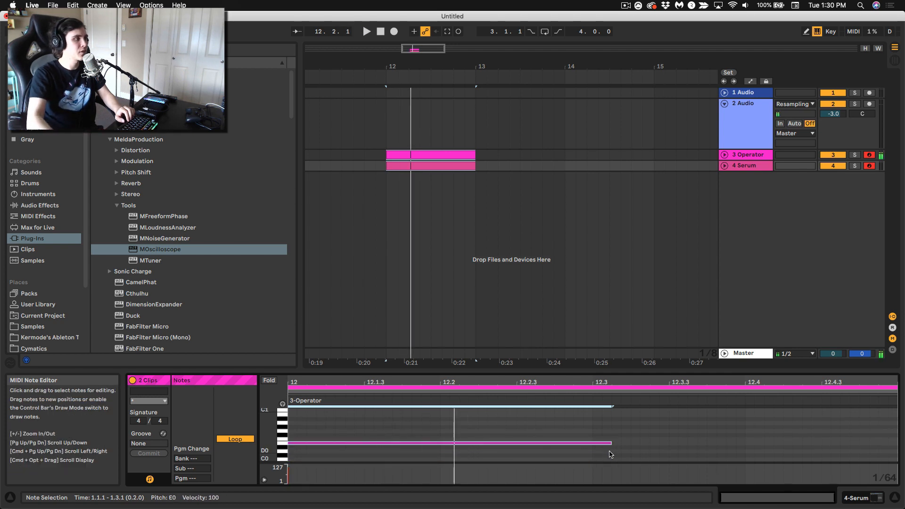
# Split the Operator and Serum clips at 12.3 and duplicate their first halves four times, up to 14.3
pyautogui.click(422, 158)
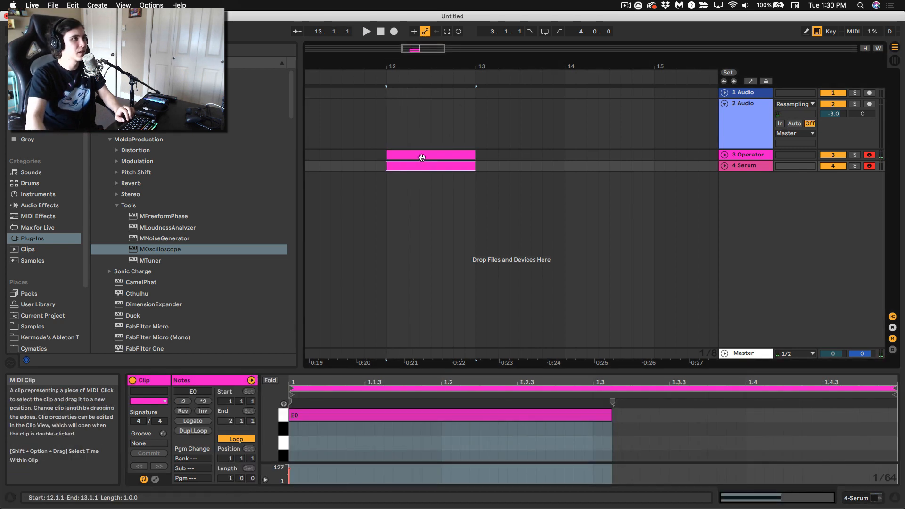
pyautogui.click(421, 158)
pyautogui.click(422, 162)
pyautogui.moveTo(487, 167); pyautogui.dragTo(428, 157)
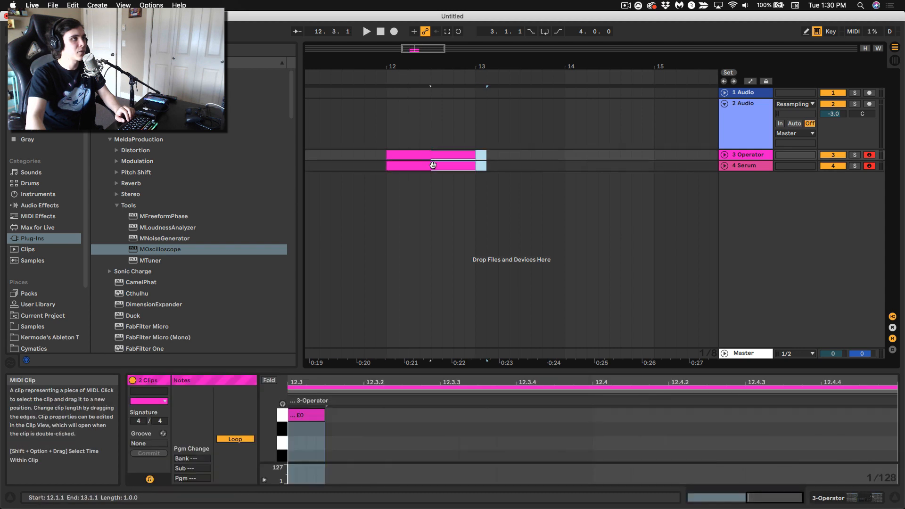
pyautogui.press('super+e')
pyautogui.click(423, 164)
pyautogui.keyDown('shift'); pyautogui.click(419, 155); pyautogui.keyUp('shift')
pyautogui.press('super+d')
pyautogui.press('super+d')
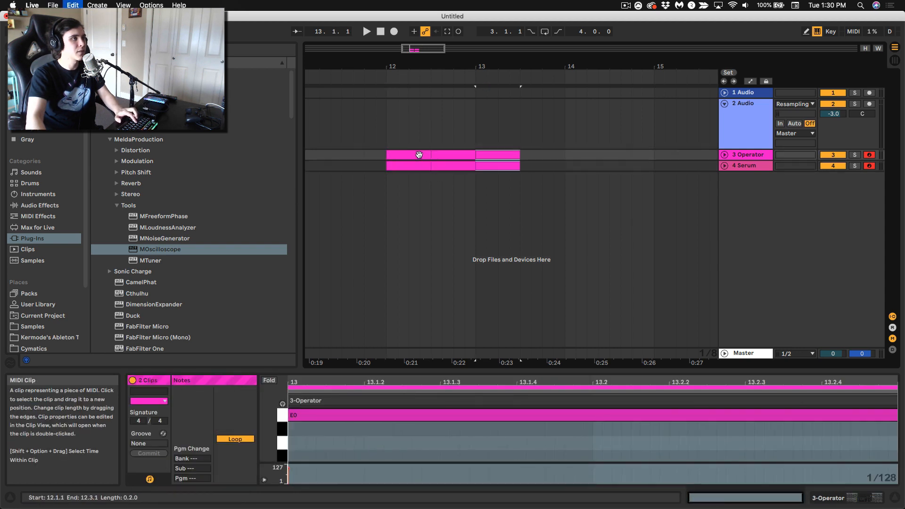
pyautogui.press('super+d')
pyautogui.press('super+d')
# Play the repeated Operator and Serum notes from bar 12 through to the end
pyautogui.click(421, 157)
pyautogui.press('space')
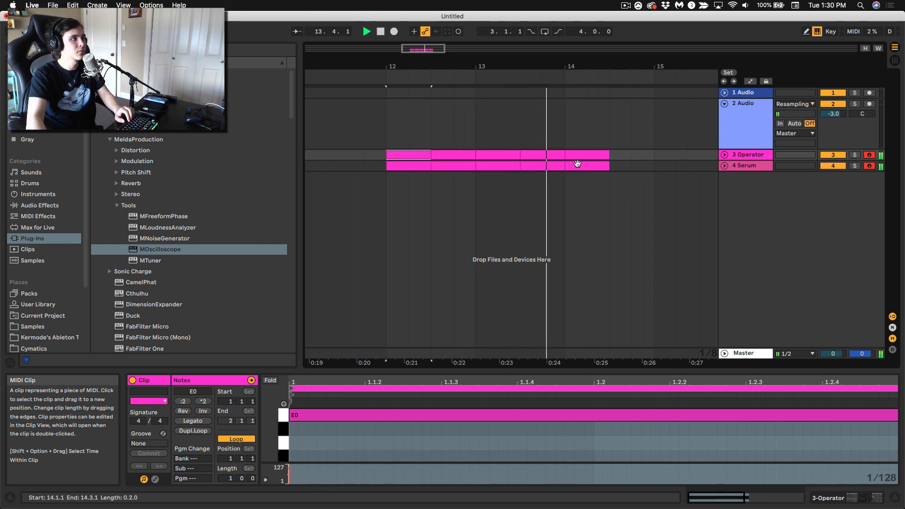
pyautogui.press('space')
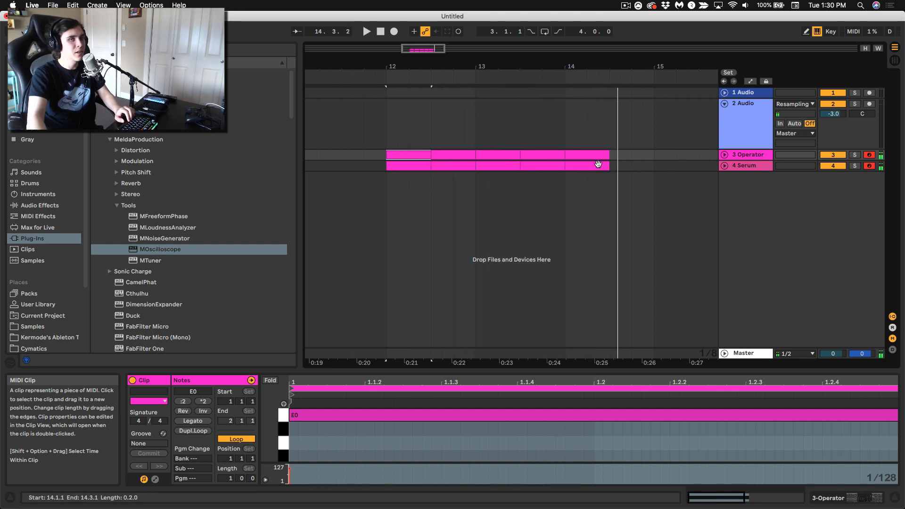
# Freeze and flatten the Operator and Serum tracks together into audio
pyautogui.click(751, 155)
pyautogui.keyDown('shift'); pyautogui.click(745, 165); pyautogui.keyUp('shift')
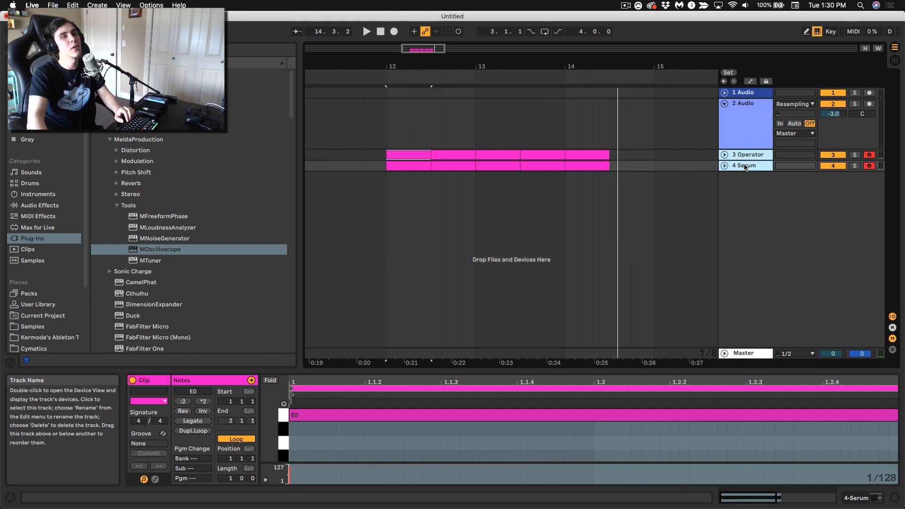
pyautogui.rightClick(743, 159)
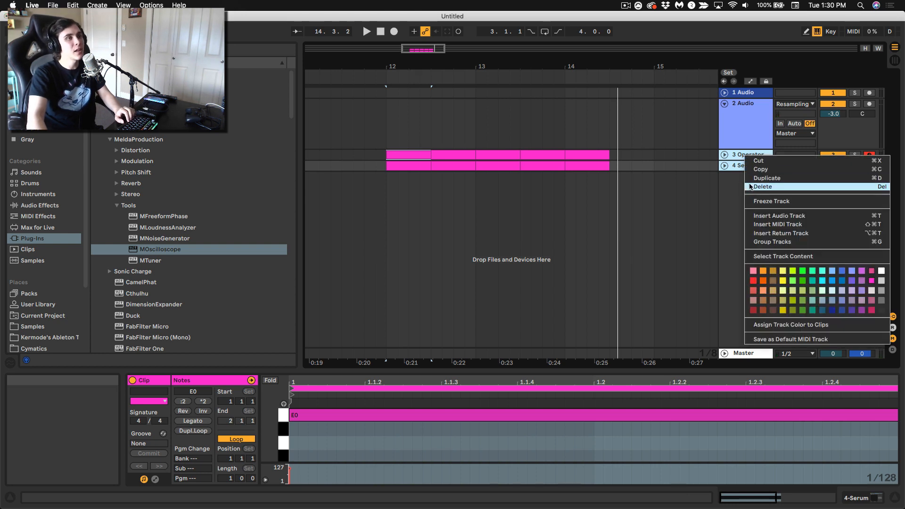
pyautogui.click(755, 196)
pyautogui.rightClick(741, 156)
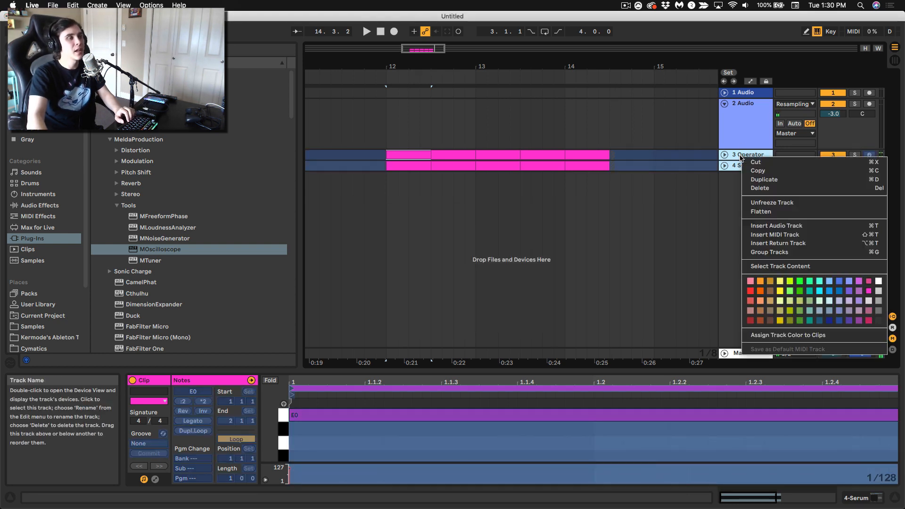
pyautogui.click(738, 193)
# Unfold the Operator and Serum tracks and compare their rendered waveforms around bar 12
pyautogui.click(724, 154)
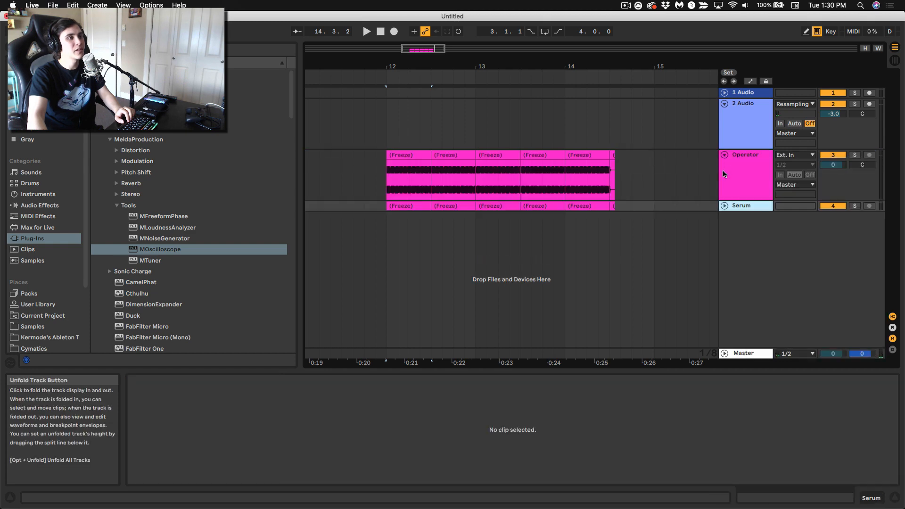
pyautogui.click(724, 205)
pyautogui.moveTo(376, 77); pyautogui.dragTo(387, 97)
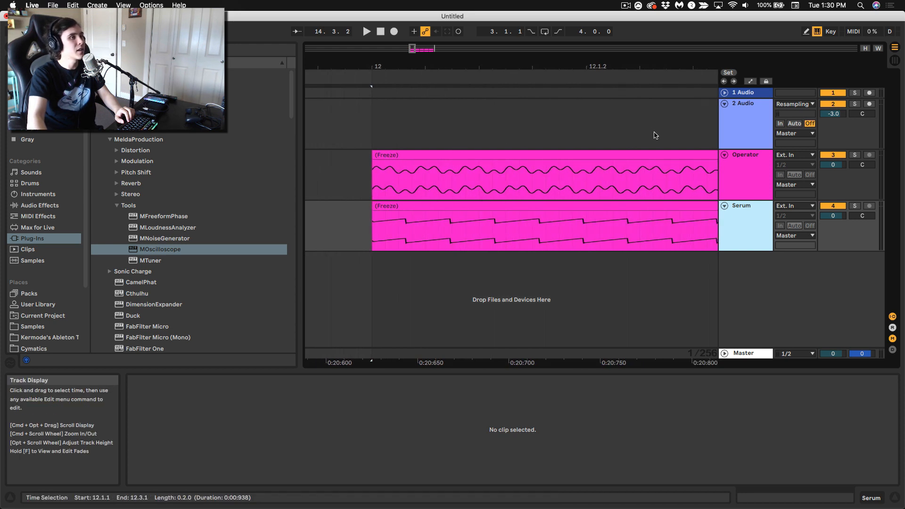
pyautogui.moveTo(672, 63); pyautogui.dragTo(510, 62)
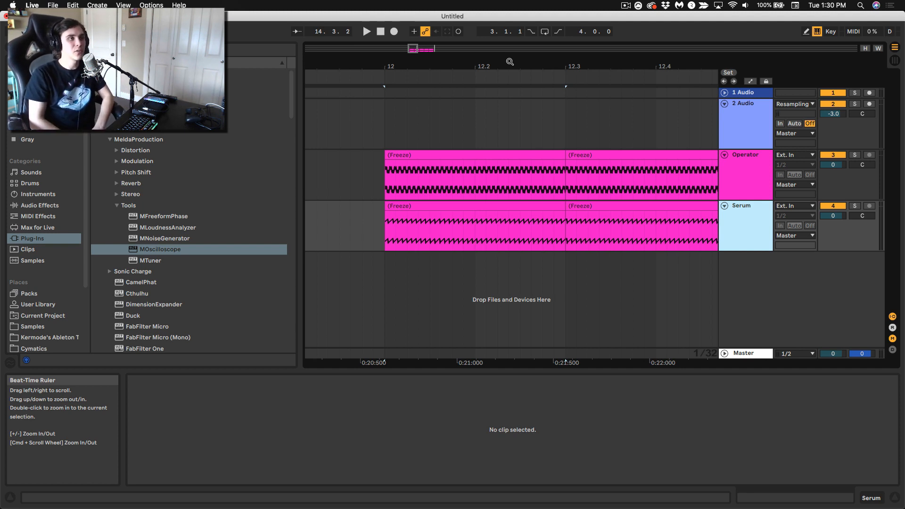
# Select the first two Serum clips for comparison and delete the Operator track
pyautogui.click(399, 214)
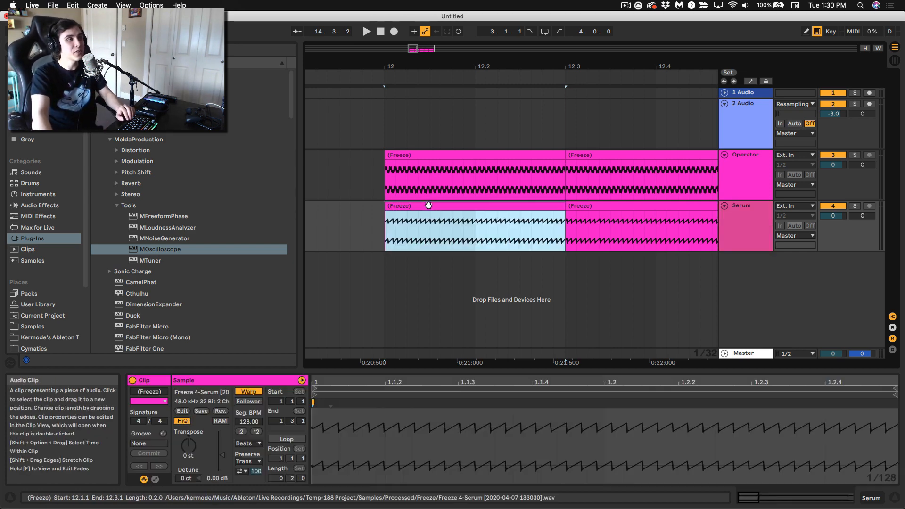
pyautogui.keyDown('shift'); pyautogui.click(617, 204); pyautogui.keyUp('shift')
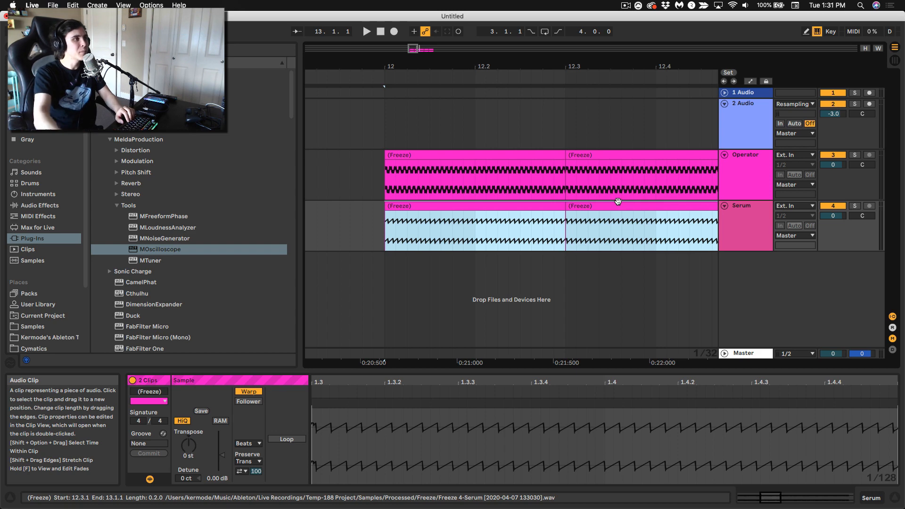
pyautogui.click(756, 166)
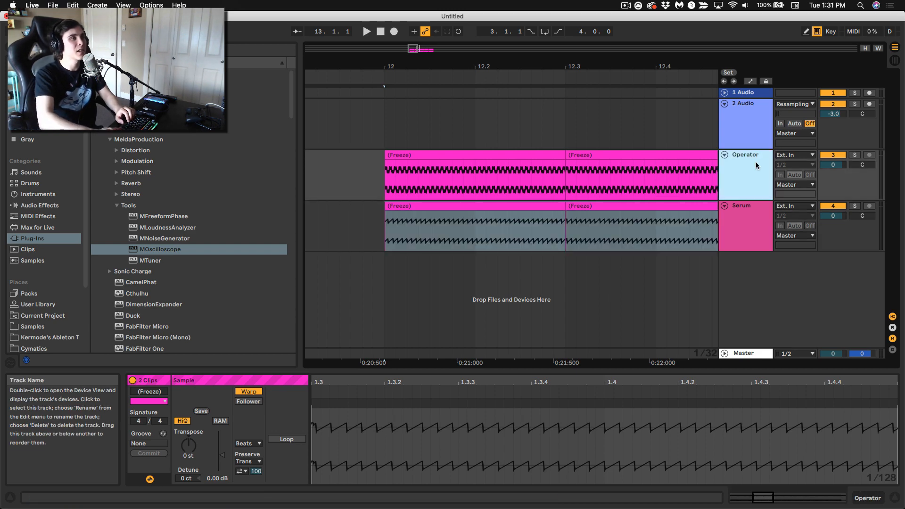
pyautogui.press('Delete')
# Search the samples for "kick" and place Kick Blunt.wav at bar 12 on the second audio track
pyautogui.click(31, 262)
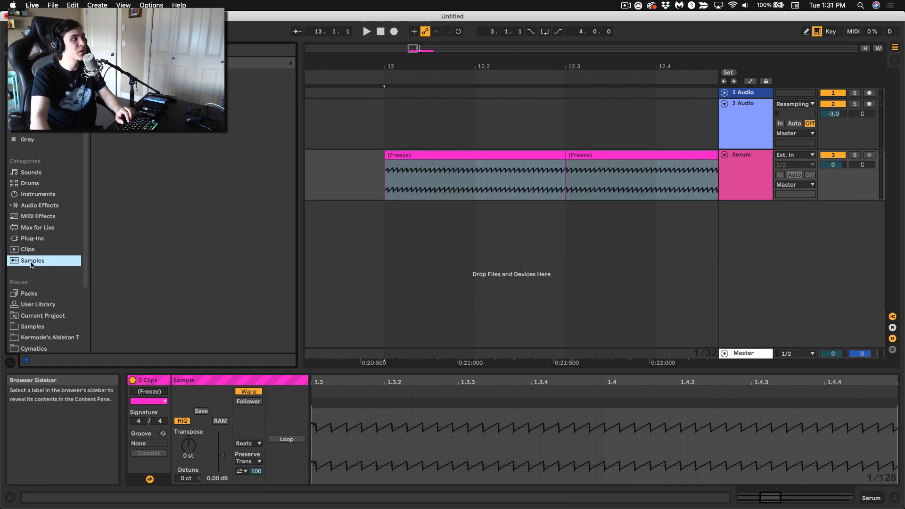
pyautogui.press('super+f')
pyautogui.write('kick')
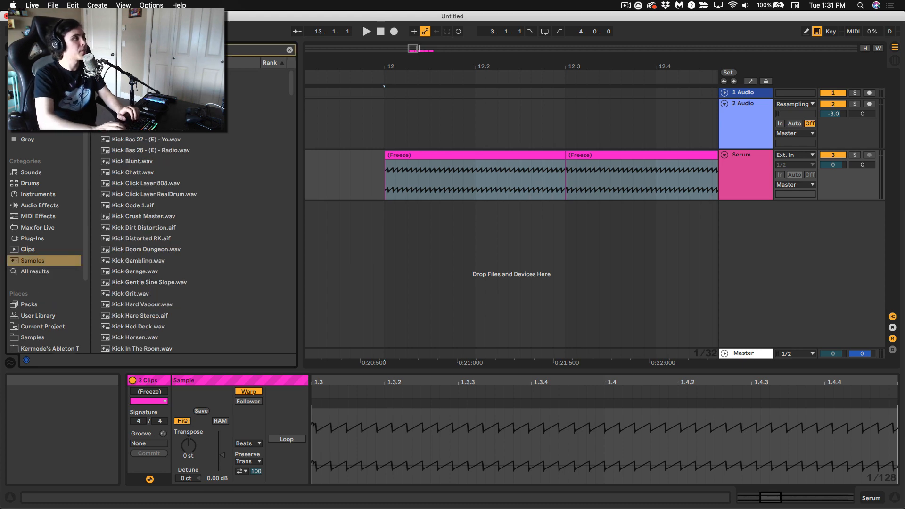
pyautogui.click(125, 161)
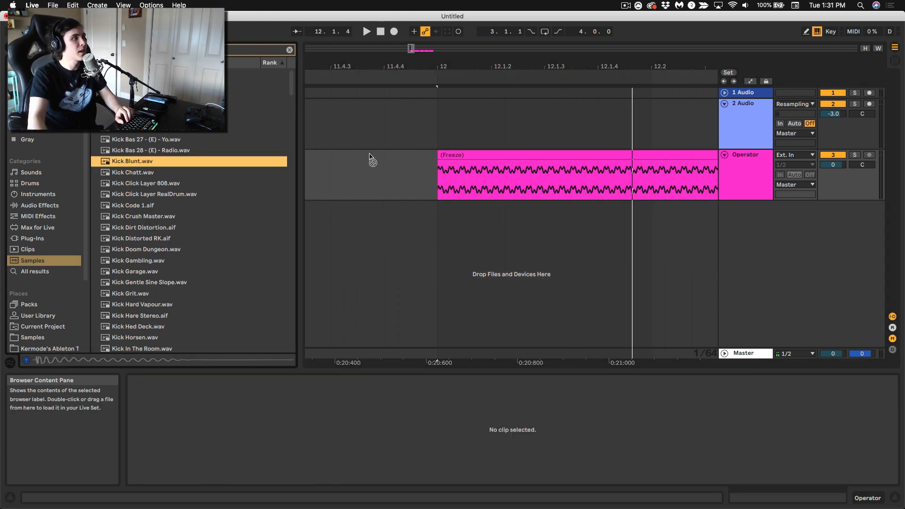
pyautogui.moveTo(370, 158); pyautogui.dragTo(437, 121)
# Cut off the silent tail of the Kick Blunt clip, shorten it to end at 12.1.3, and fade it out
pyautogui.click(606, 125)
pyautogui.press('super+e')
pyautogui.click(637, 110)
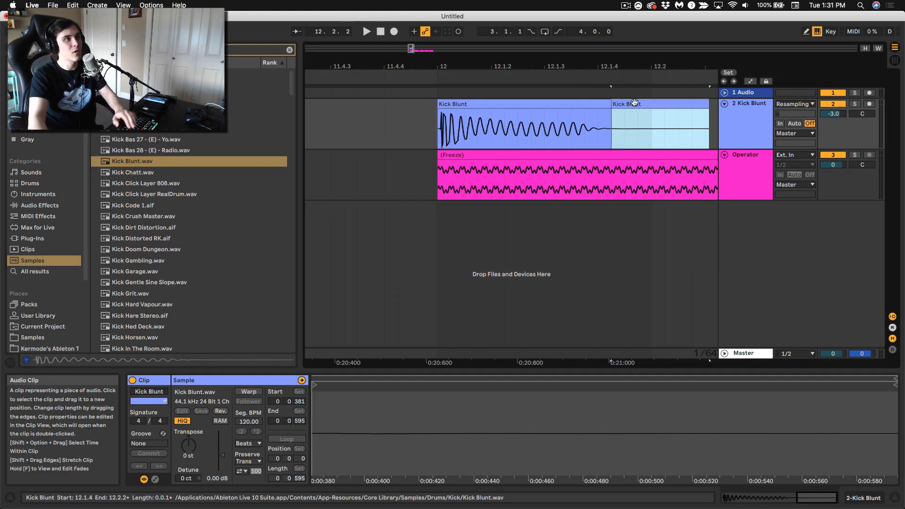
pyautogui.press('Delete')
pyautogui.moveTo(611, 123); pyautogui.dragTo(496, 111)
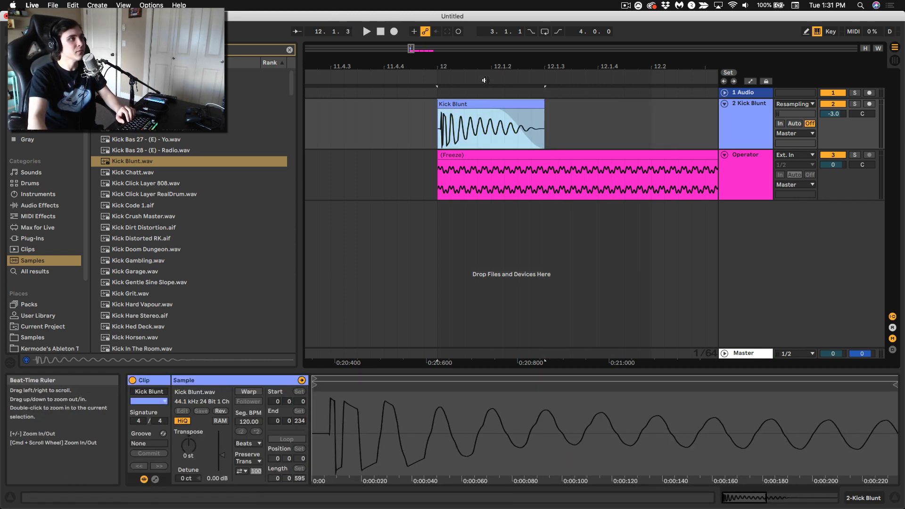
# Add a fade-in to the first Operator clip under the kick, shape its length and curve, and play the result
pyautogui.moveTo(492, 66); pyautogui.dragTo(495, 91)
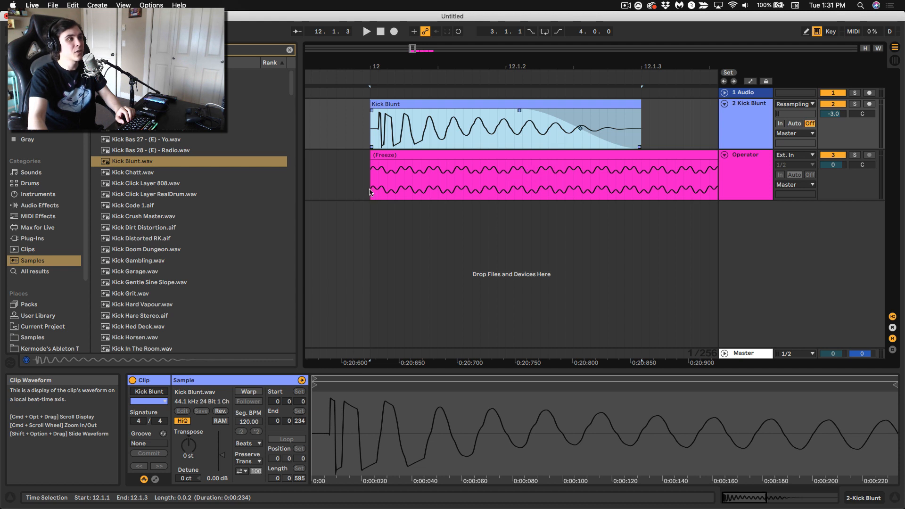
pyautogui.click(390, 170)
pyautogui.moveTo(390, 170); pyautogui.dragTo(589, 175)
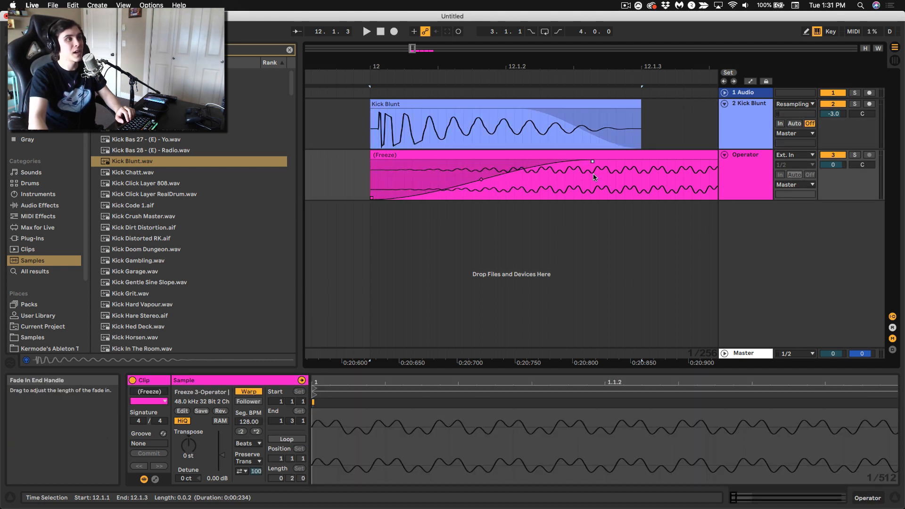
pyautogui.moveTo(485, 183); pyautogui.dragTo(442, 126)
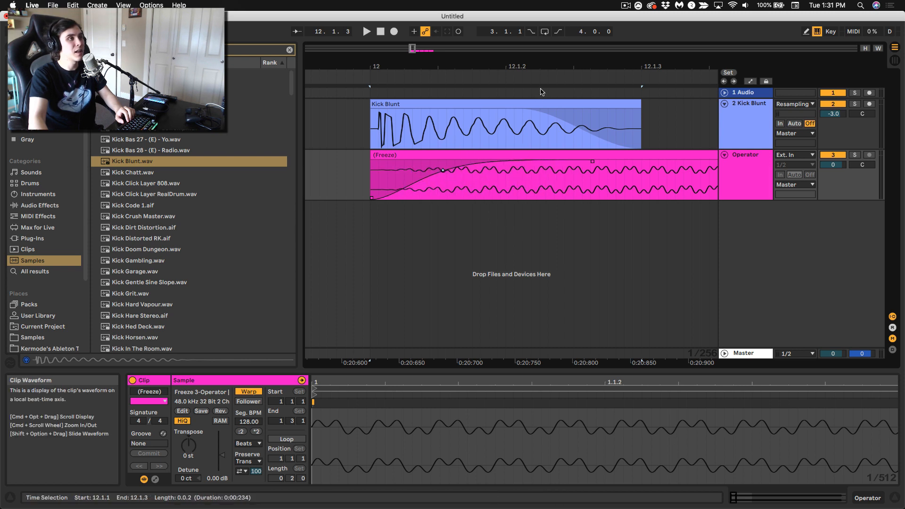
pyautogui.moveTo(529, 67); pyautogui.dragTo(510, 49)
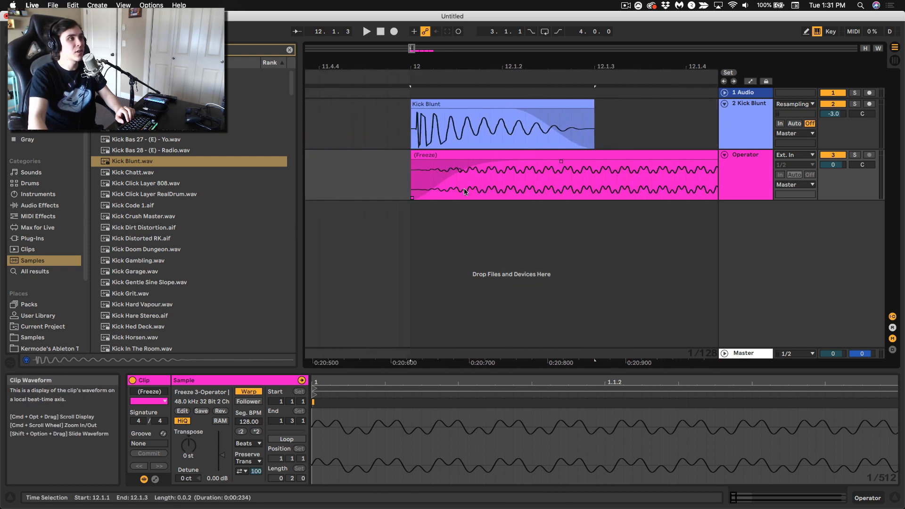
pyautogui.moveTo(478, 191); pyautogui.dragTo(538, 161)
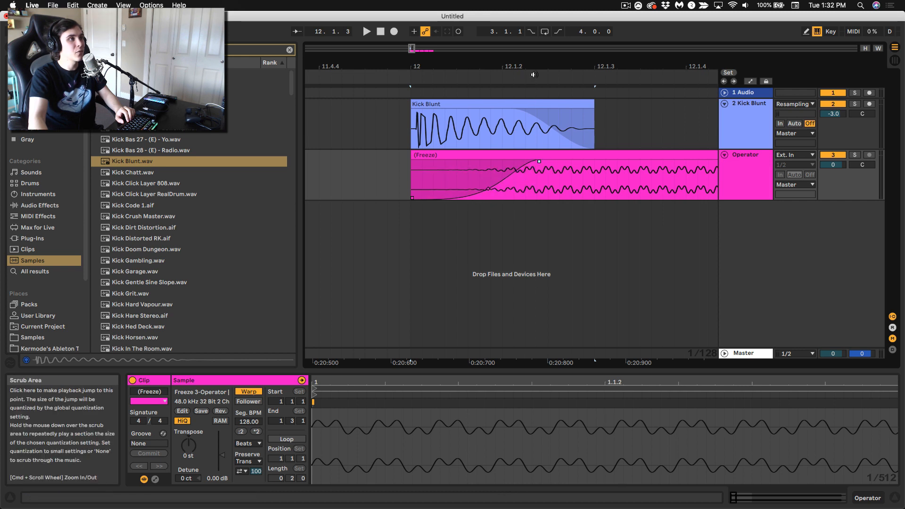
pyautogui.press('space')
pyautogui.press('space')
# Shift the first Operator clip slightly later against the kick's waveform and play both from bar 12
pyautogui.moveTo(527, 67); pyautogui.dragTo(528, 94)
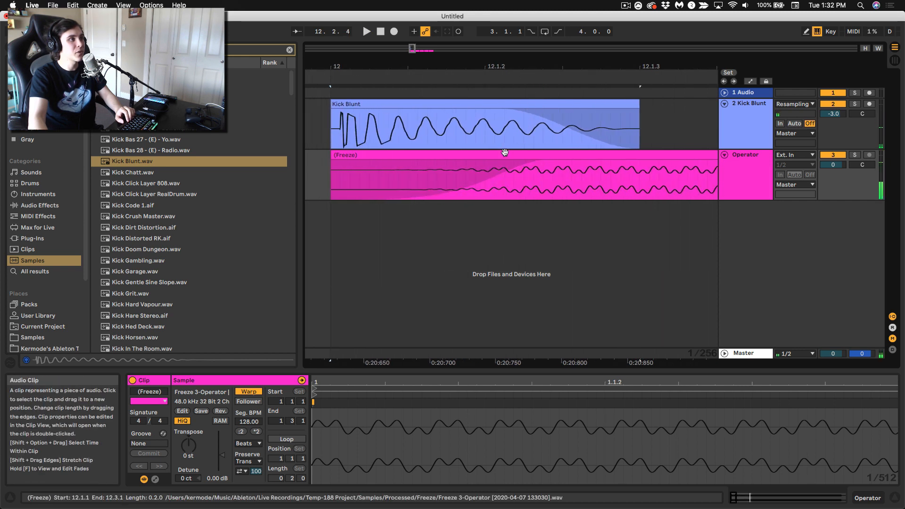
pyautogui.click(533, 156)
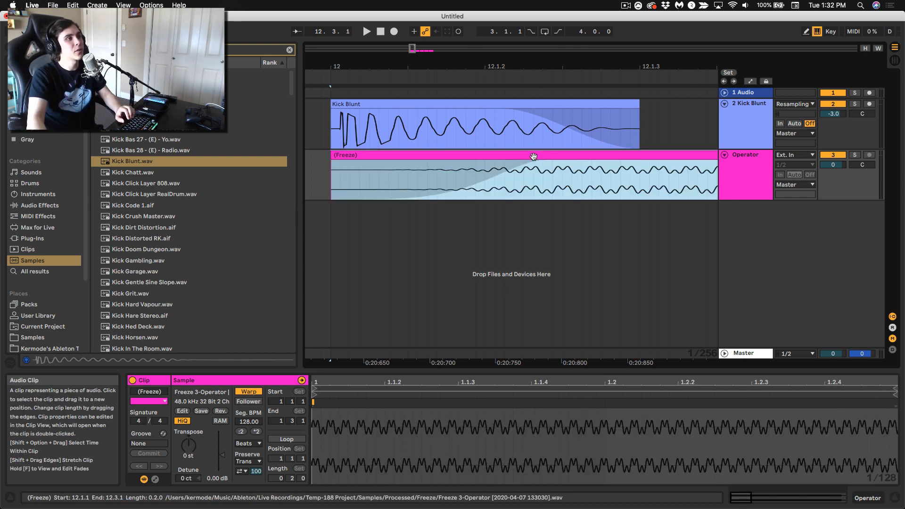
pyautogui.moveTo(534, 156); pyautogui.dragTo(560, 161)
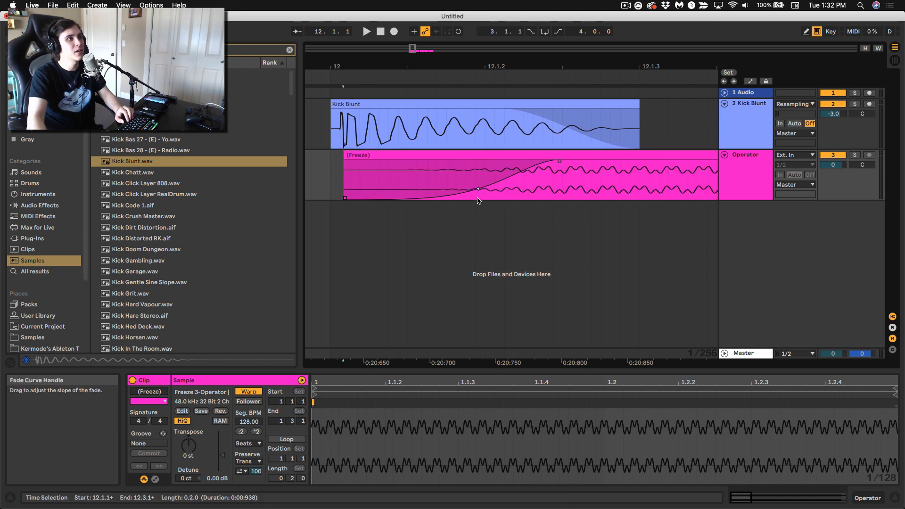
pyautogui.click(329, 177)
pyautogui.press('space')
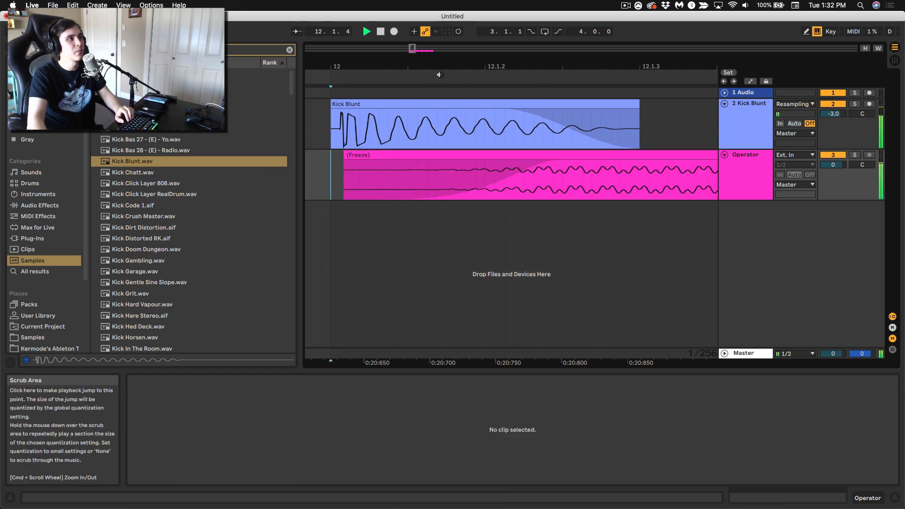
# Play the kick and the later-shifted Operator clip together from bar 12 several times to compare how they line up
pyautogui.press('space')
pyautogui.press('space')
pyautogui.moveTo(443, 67)
pyautogui.mouseDown()
pyautogui.moveTo(443, 47)
pyautogui.moveTo(438, 77)
pyautogui.mouseUp()
pyautogui.press('space')
pyautogui.press('space')
pyautogui.press('space')
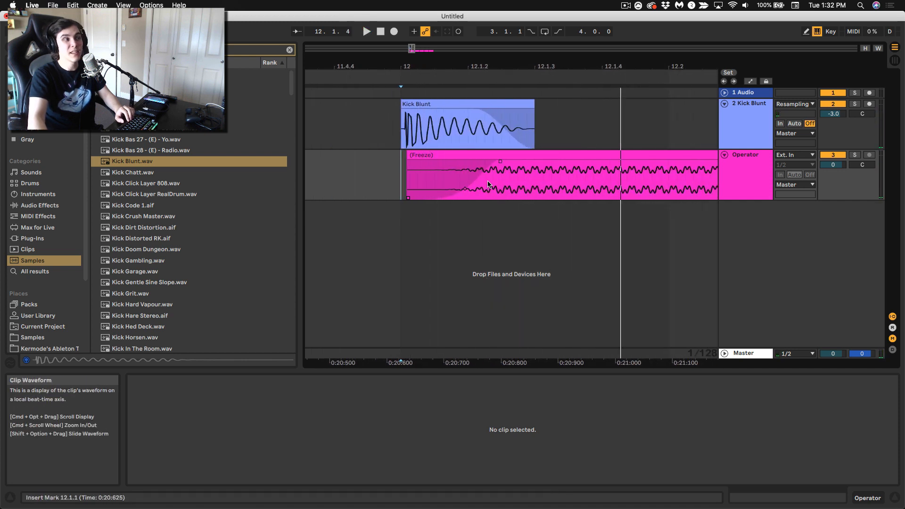
pyautogui.press('space')
pyautogui.press('space')
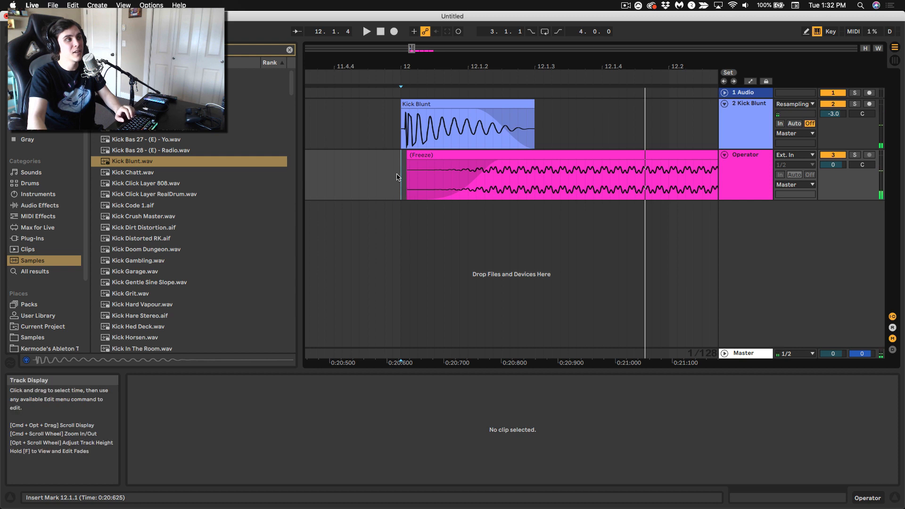
# Undo the Operator clip's shift so it starts at bar 12 with the kick, and play both from there
pyautogui.press('super+z')
pyautogui.click(400, 173)
pyautogui.press('space')
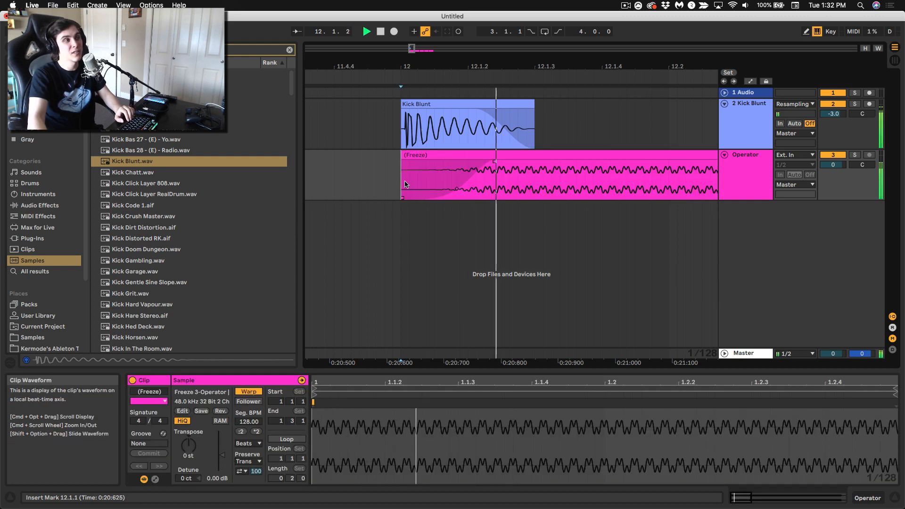
pyautogui.press('space')
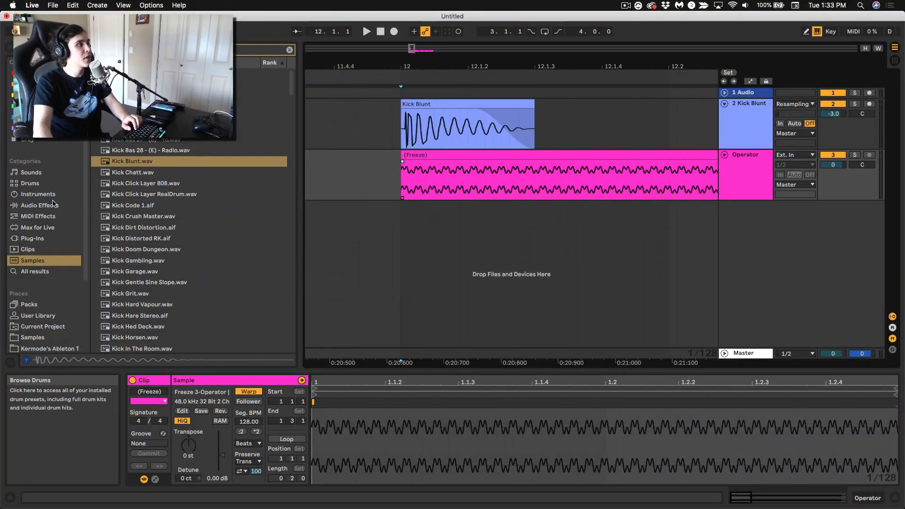
# Add a Compressor to the Operator track, turn off Makeup, and enable its sidechain with audio from 2-Kick Blunt
pyautogui.click(39, 205)
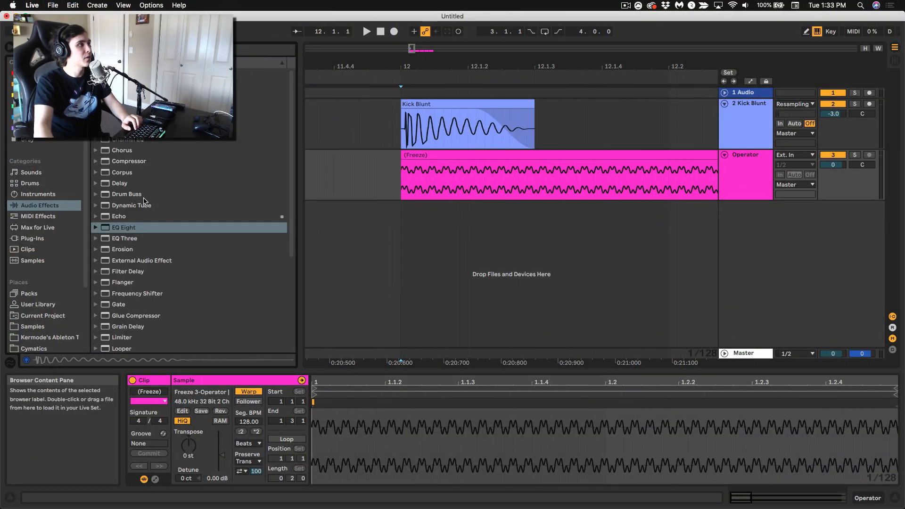
pyautogui.moveTo(128, 161); pyautogui.dragTo(477, 155)
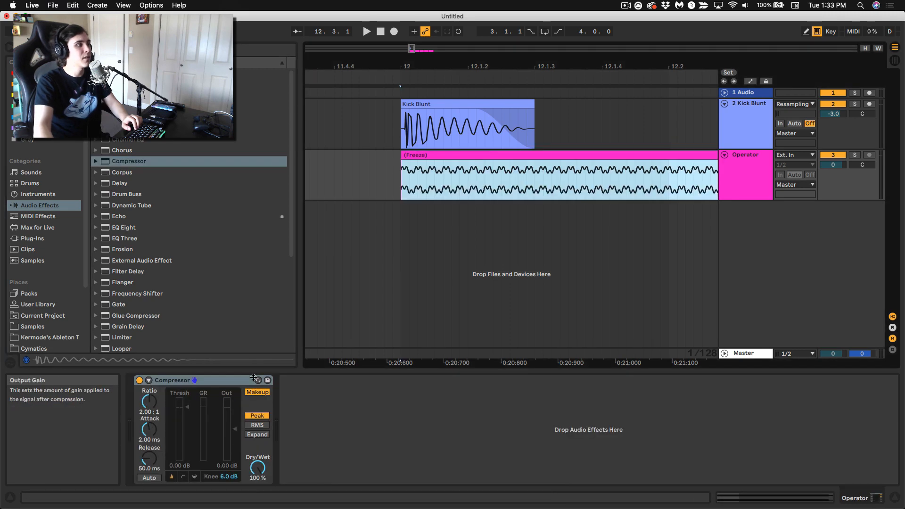
pyautogui.click(257, 392)
pyautogui.click(148, 380)
pyautogui.click(153, 392)
pyautogui.click(159, 409)
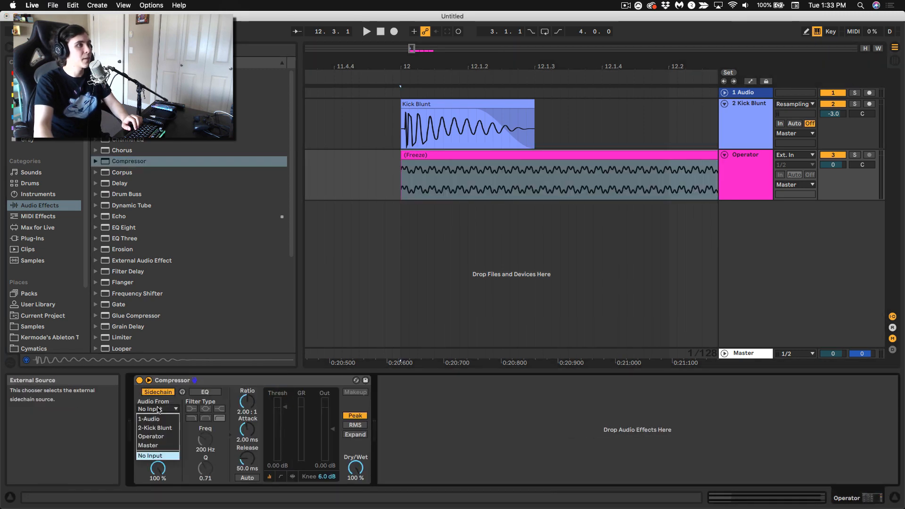
pyautogui.click(157, 427)
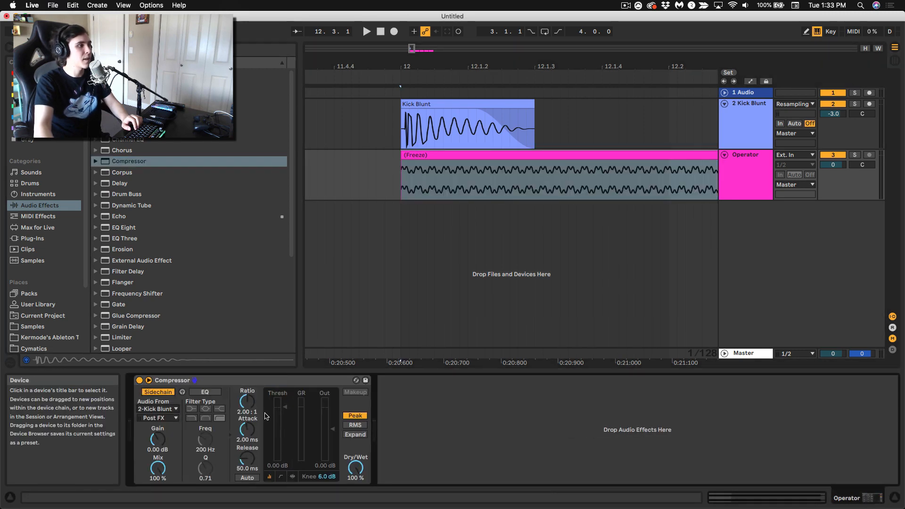
# Set the Compressor's ratio to inf:1, attack to 0.02 ms, release to 1.35 ms and threshold to -inf dB while playing the kick and bass
pyautogui.moveTo(247, 401); pyautogui.dragTo(247, 398)
pyautogui.moveTo(250, 460); pyautogui.dragTo(250, 488)
pyautogui.press('space')
pyautogui.press('space')
pyautogui.press('space')
pyautogui.press('space')
pyautogui.press('space')
pyautogui.press('space')
pyautogui.press('space')
pyautogui.press('space')
pyautogui.press('space')
pyautogui.moveTo(246, 435); pyautogui.dragTo(246, 465)
pyautogui.press('space')
pyautogui.press('space')
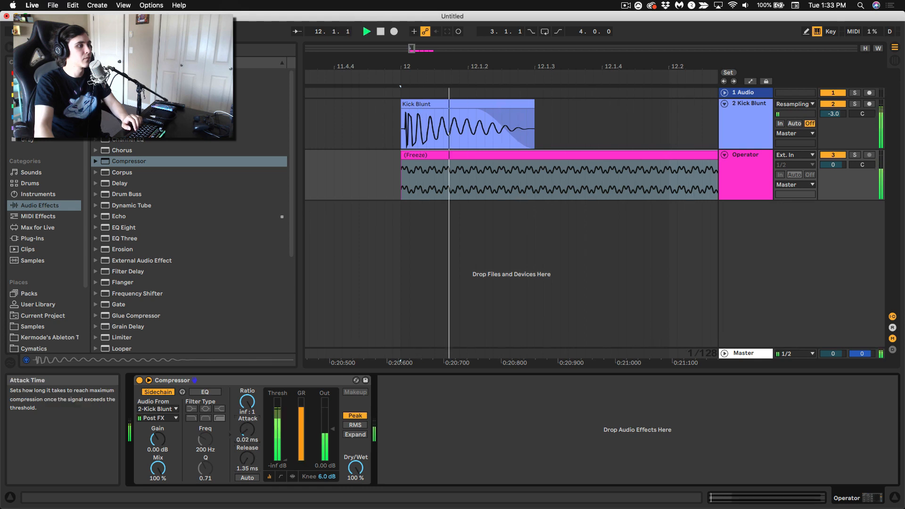
pyautogui.press('space')
pyautogui.press('space')
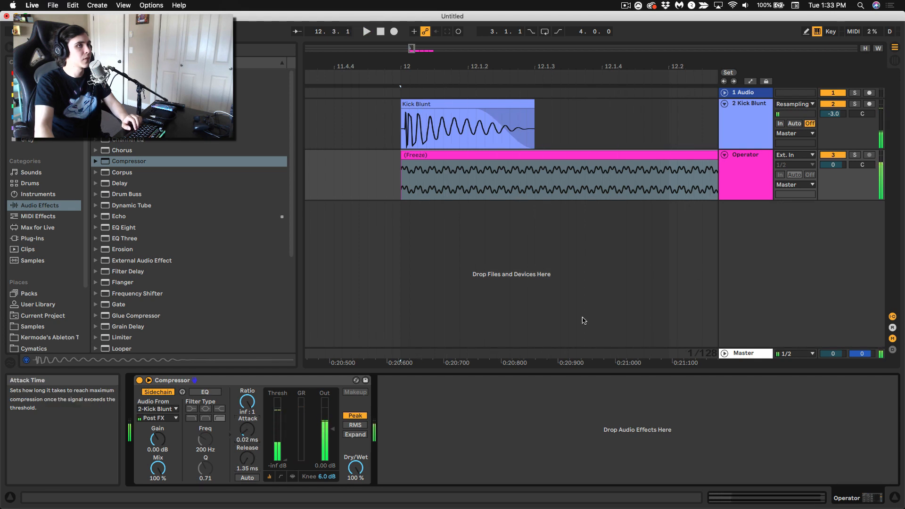
# Freeze and flatten the Operator track to render the sidechain compression into its clips
pyautogui.rightClick(743, 183)
pyautogui.click(754, 250)
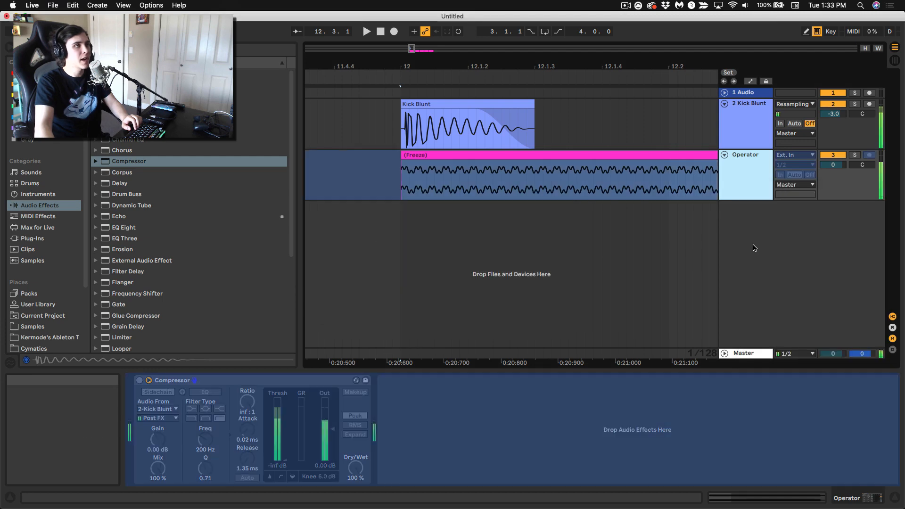
pyautogui.rightClick(759, 181)
pyautogui.click(658, 259)
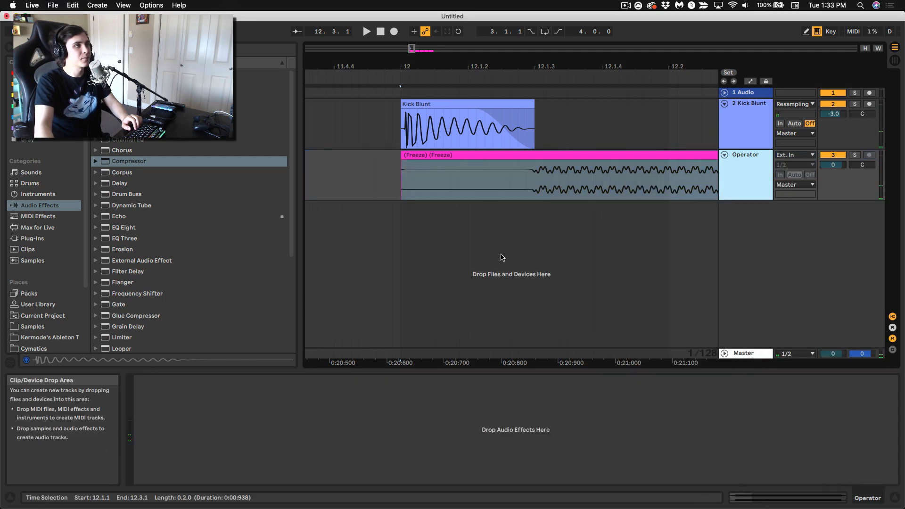
# Examine how the flattened Operator clip's waveform is ducked under the kick, and play the two together
pyautogui.moveTo(524, 64)
pyautogui.mouseDown()
pyautogui.moveTo(523, 137)
pyautogui.moveTo(523, 78)
pyautogui.mouseUp()
pyautogui.click(505, 182)
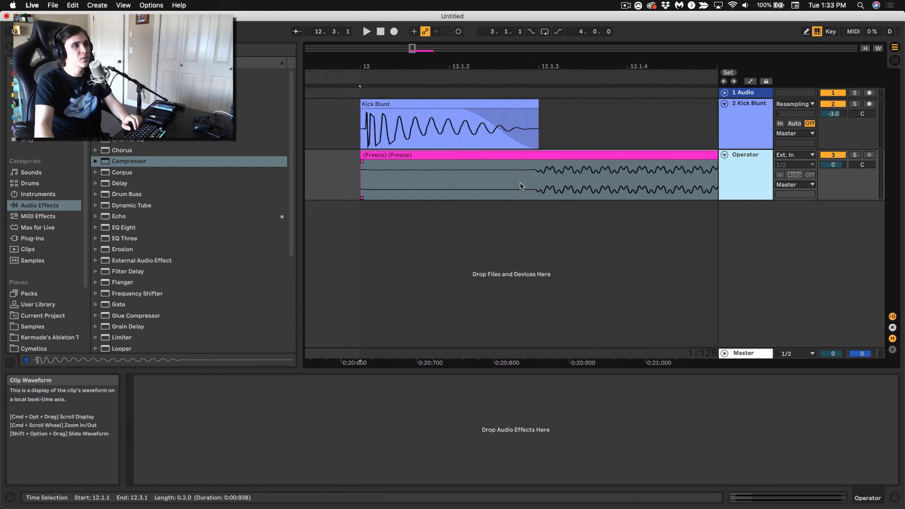
pyautogui.moveTo(494, 176); pyautogui.dragTo(532, 176)
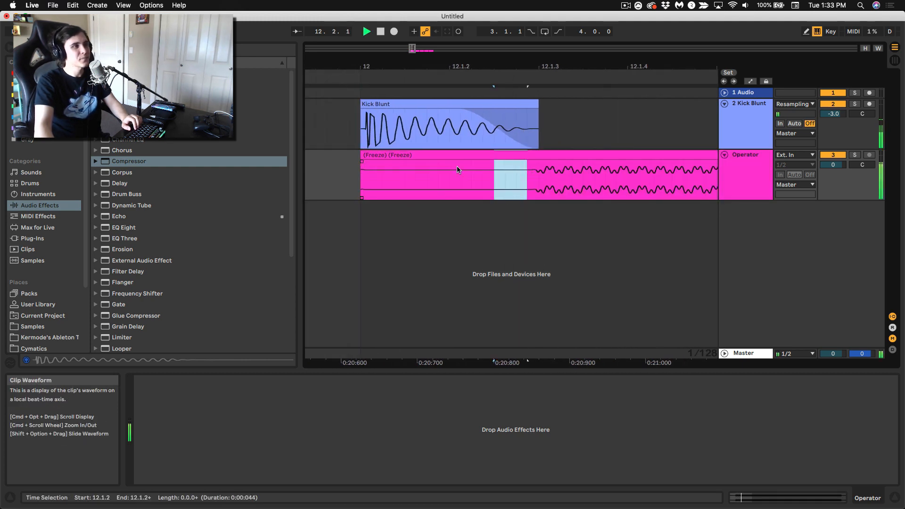
pyautogui.click(422, 156)
pyautogui.press('space')
pyautogui.press('space')
pyautogui.press('space')
pyautogui.moveTo(540, 66); pyautogui.dragTo(561, 236)
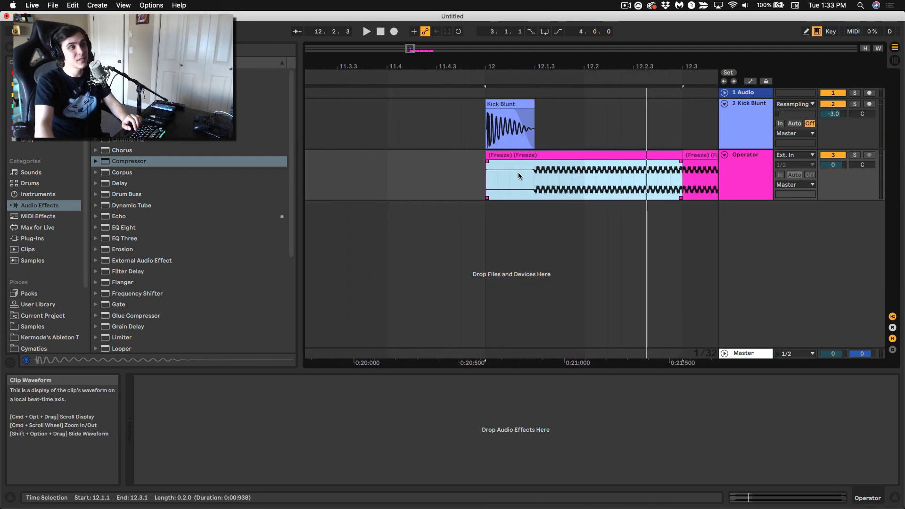
# Undo the flatten and freeze, then set the Compressor's release to 27.7 ms and enable its sidechain EQ at 3.25 kHz
pyautogui.click(729, 178)
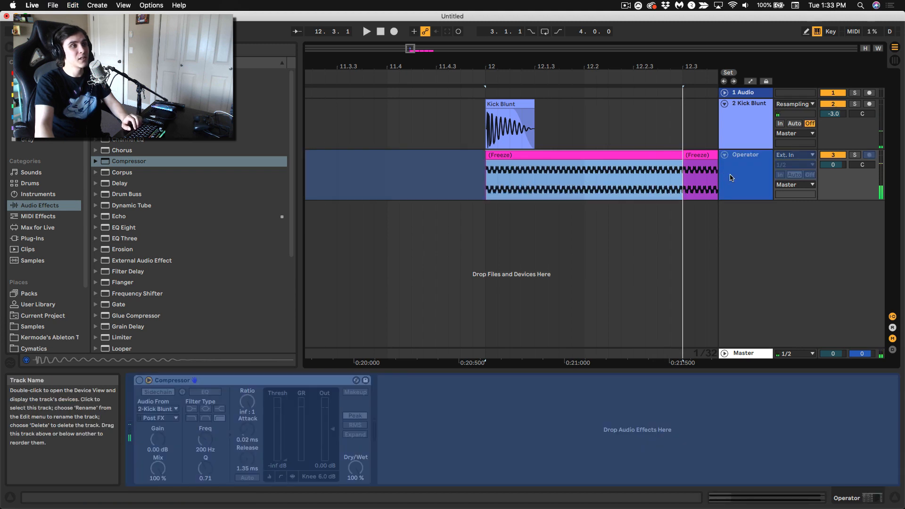
pyautogui.click(729, 177)
pyautogui.press('super+z')
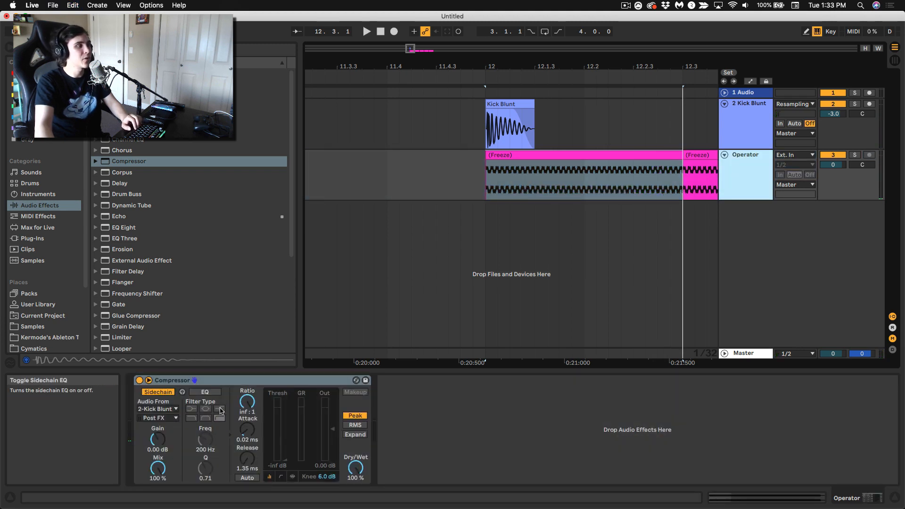
pyautogui.moveTo(247, 458); pyautogui.dragTo(247, 448)
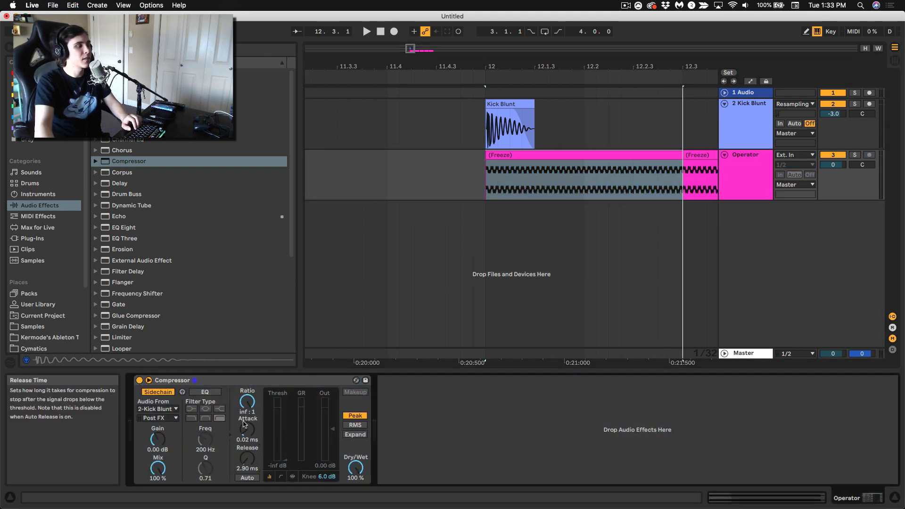
# Freeze and flatten the Operator track again with the 27.7 ms release
pyautogui.rightClick(761, 159)
pyautogui.click(646, 226)
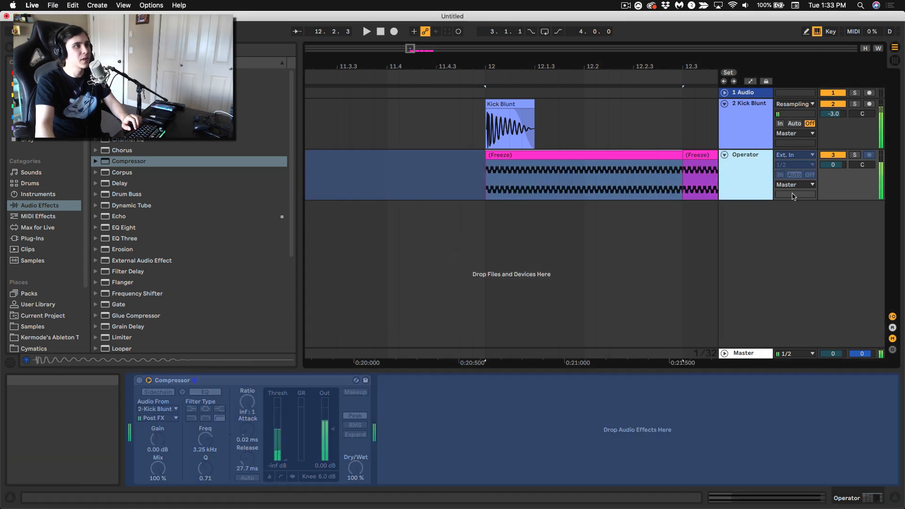
pyautogui.rightClick(740, 181)
pyautogui.click(757, 260)
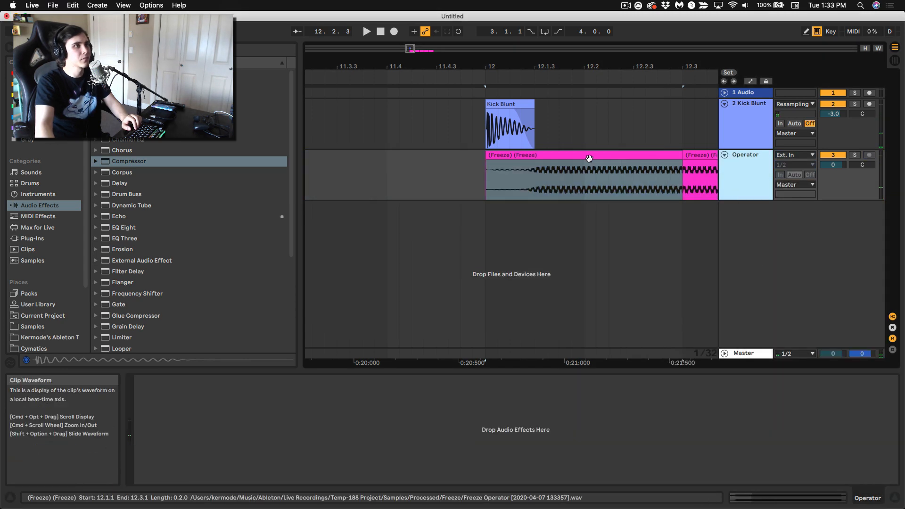
# Split off the ducked start of the flattened Operator clip under the kick, try adjusting its clip gain, and play it
pyautogui.moveTo(516, 68); pyautogui.dragTo(523, 266)
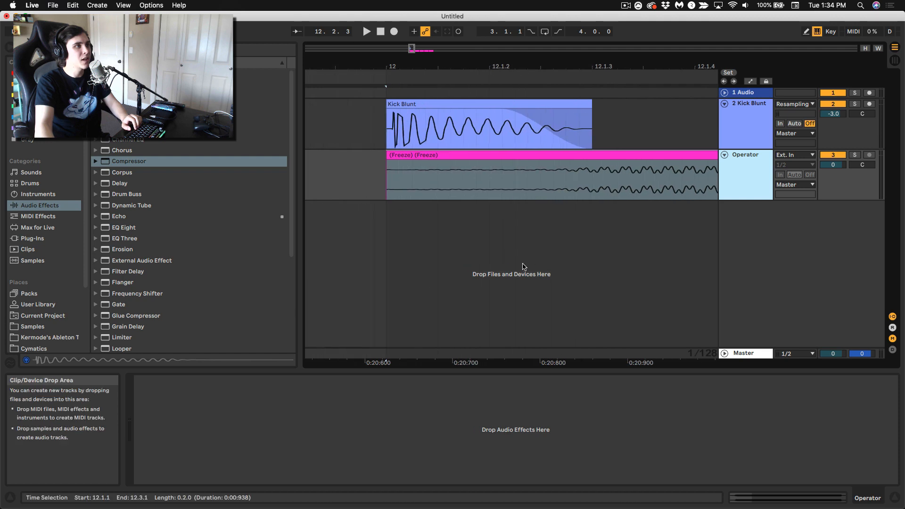
pyautogui.moveTo(565, 182); pyautogui.dragTo(385, 187)
pyautogui.press('super+e')
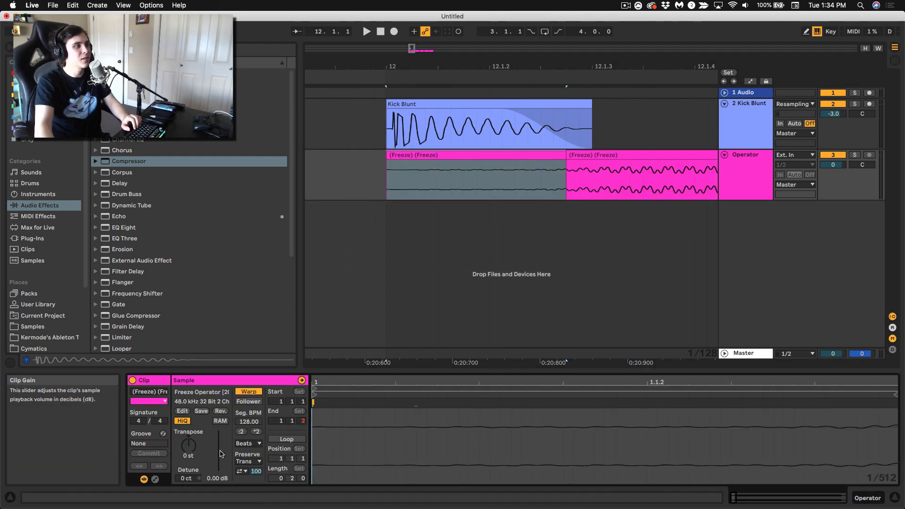
pyautogui.moveTo(221, 435); pyautogui.dragTo(221, 455)
pyautogui.press('space')
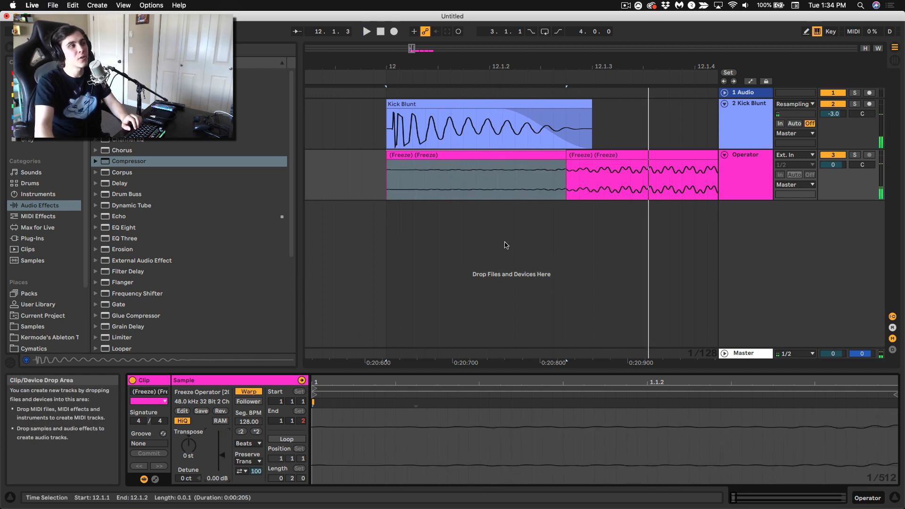
# Undo the clip split, the flattening and the freezing of the Operator track
pyautogui.moveTo(448, 66); pyautogui.dragTo(443, 48)
pyautogui.press('super+z')
pyautogui.press('super+z')
pyautogui.press('super+z')
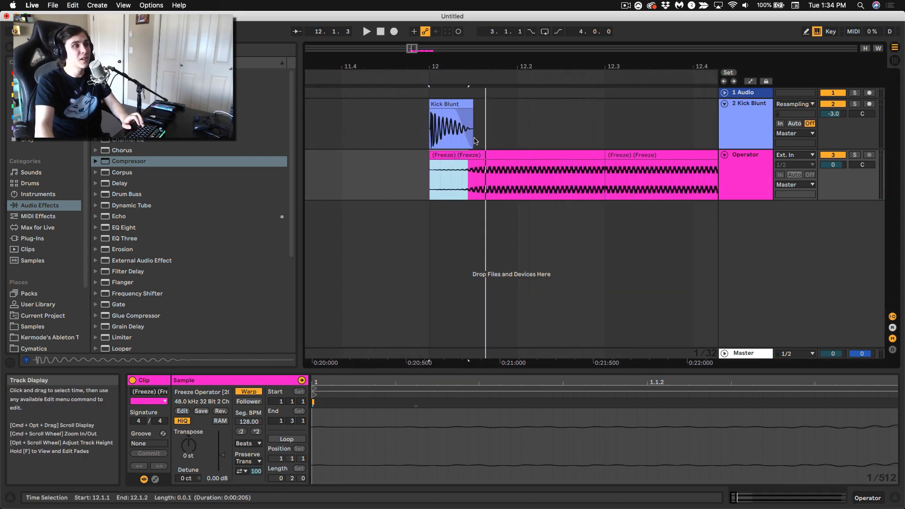
pyautogui.click(466, 155)
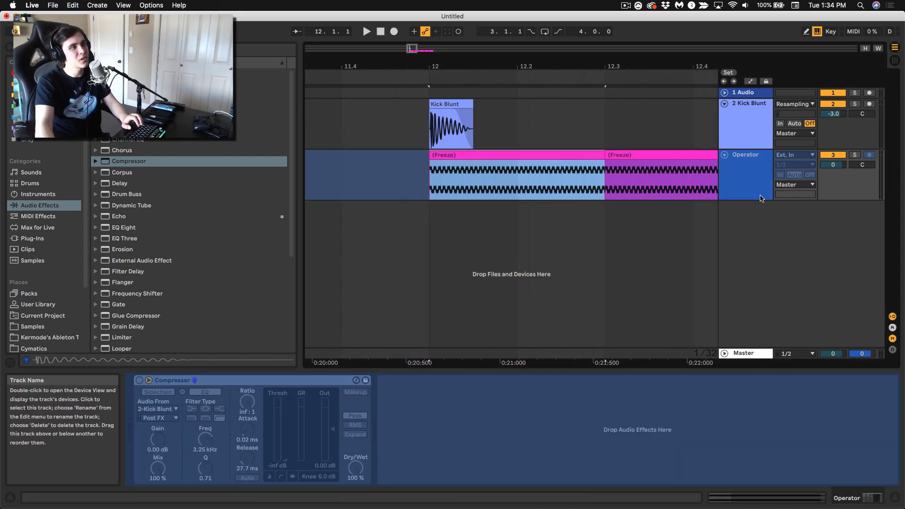
pyautogui.press('super+z')
# Set the Compressor's ratio to 3.71:1 and render the Operator track by freezing and flattening it
pyautogui.click(764, 191)
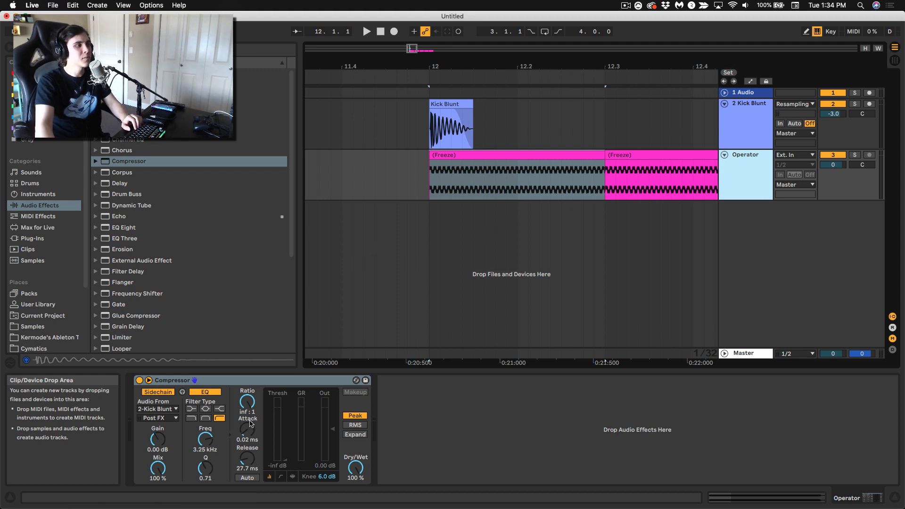
pyautogui.moveTo(247, 402); pyautogui.dragTo(246, 424)
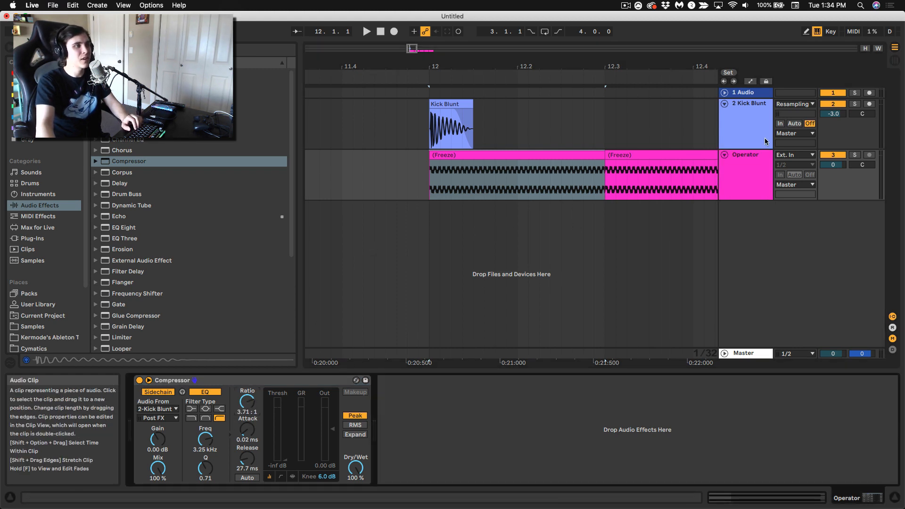
pyautogui.rightClick(735, 179)
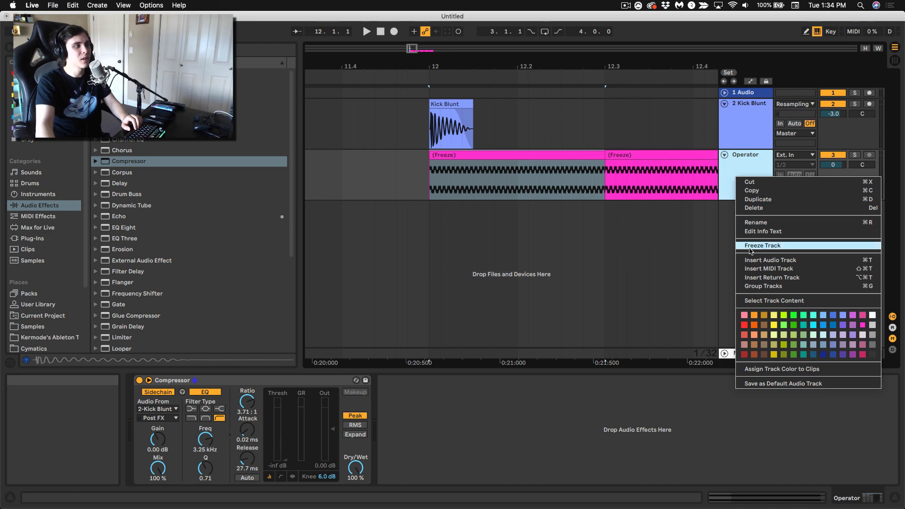
pyautogui.click(751, 246)
pyautogui.rightClick(754, 173)
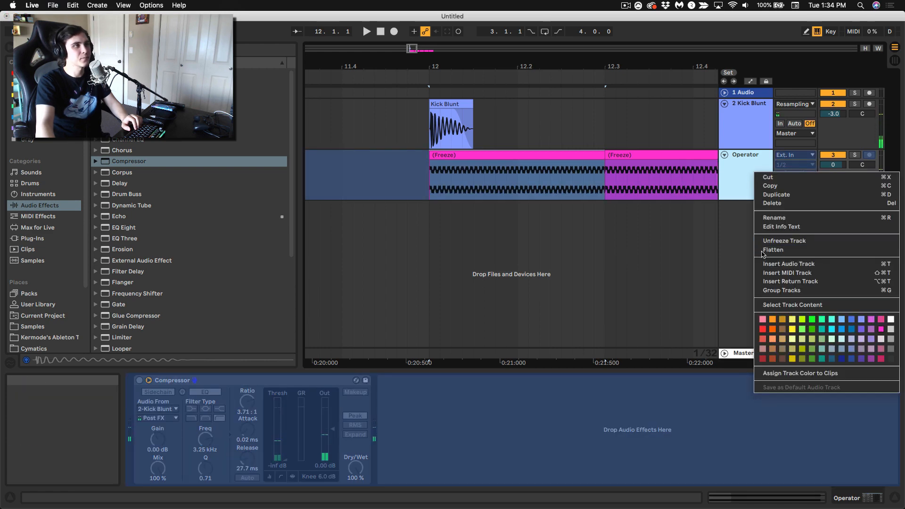
pyautogui.click(761, 252)
pyautogui.rightClick(732, 187)
pyautogui.click(742, 264)
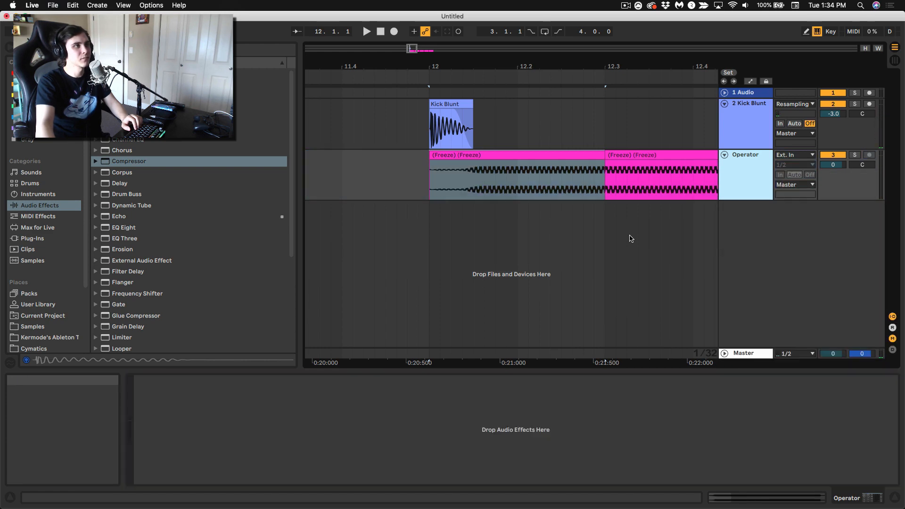
# Play the flattened bass with the kick, compare their waveforms, and undo the flatten and freeze
pyautogui.press('space')
pyautogui.press('space')
pyautogui.moveTo(437, 67); pyautogui.dragTo(436, 207)
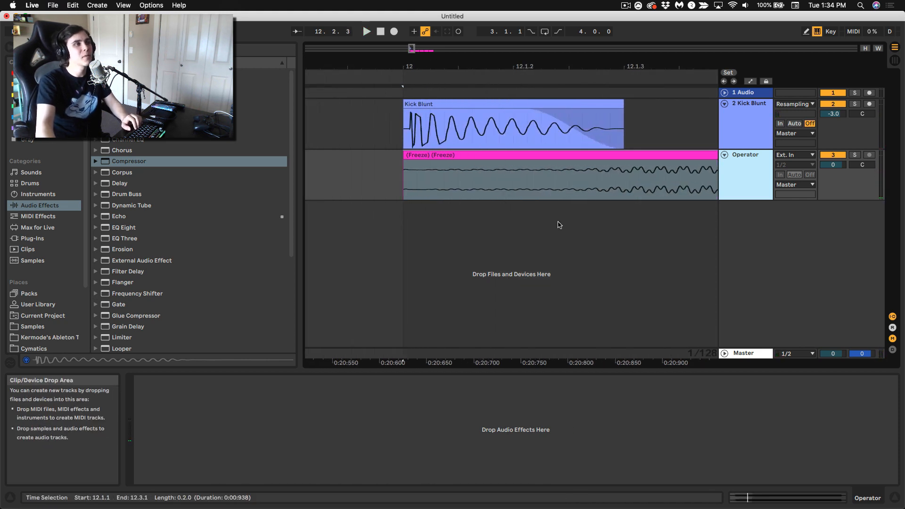
pyautogui.click(709, 186)
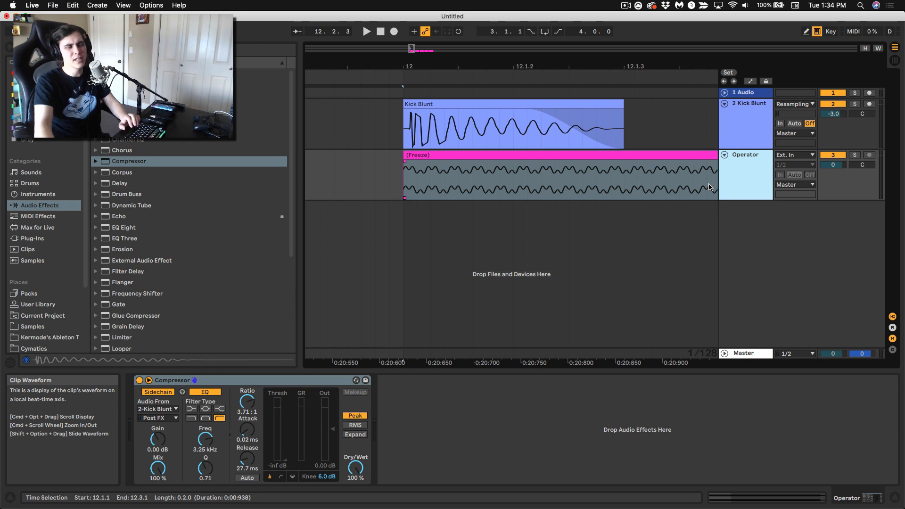
# Delete the Compressor from the Operator track and add a fade-in to the first Operator clip, ending shortly before the kick's end
pyautogui.click(736, 181)
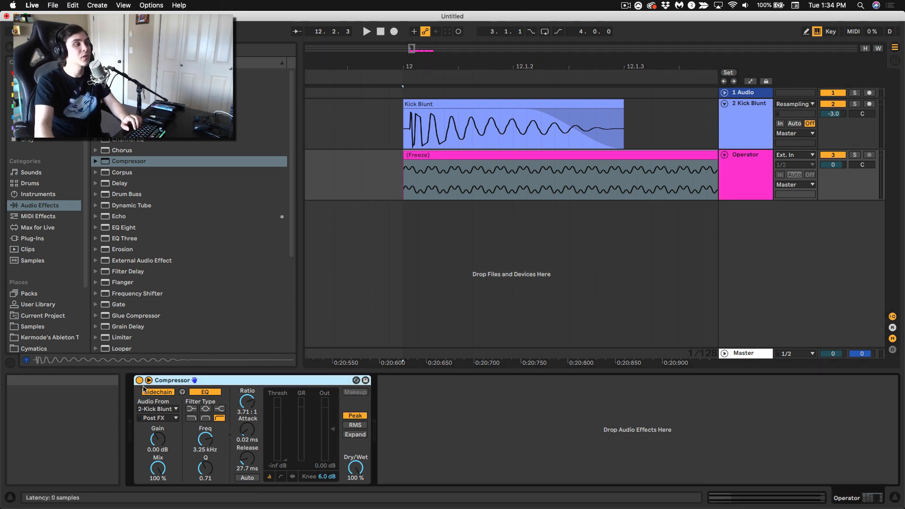
pyautogui.press('Delete')
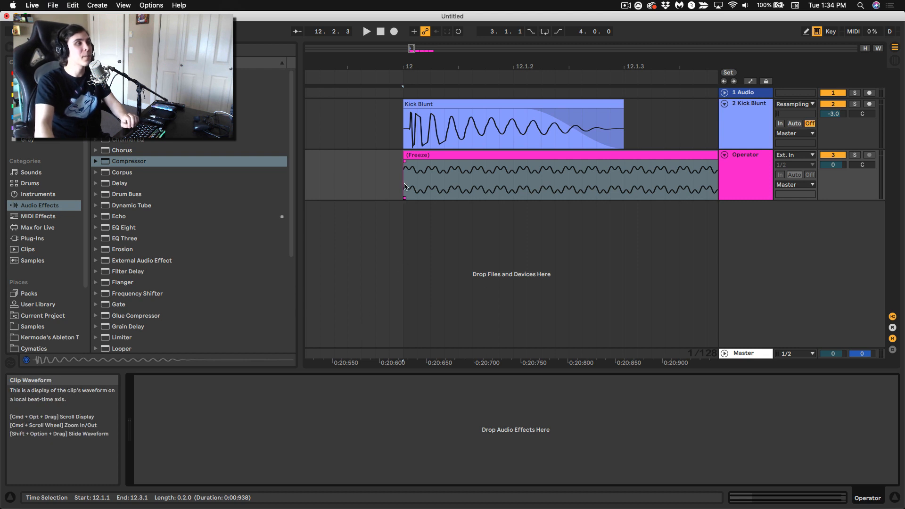
pyautogui.moveTo(404, 161); pyautogui.dragTo(598, 170)
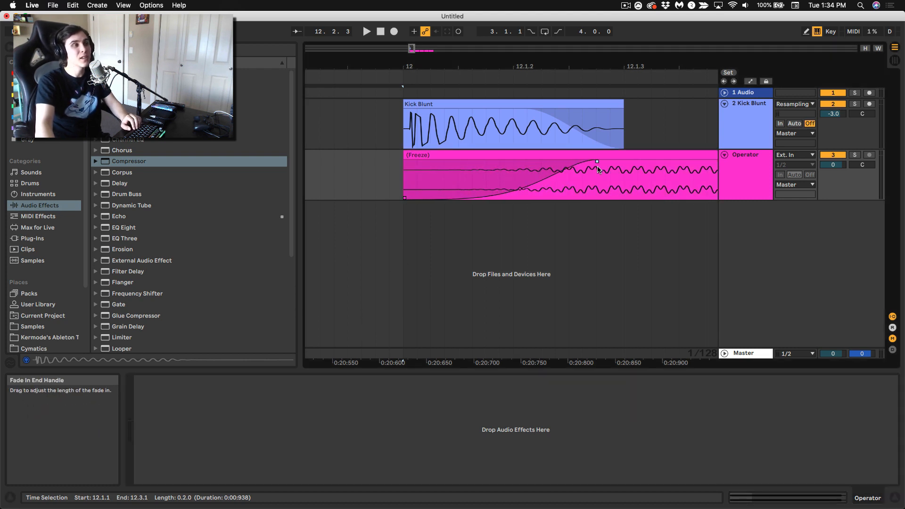
# Bend the Operator clip's fade-in curve so it stays low and rises late, and play it together with the kick
pyautogui.moveTo(520, 190); pyautogui.dragTo(567, 197)
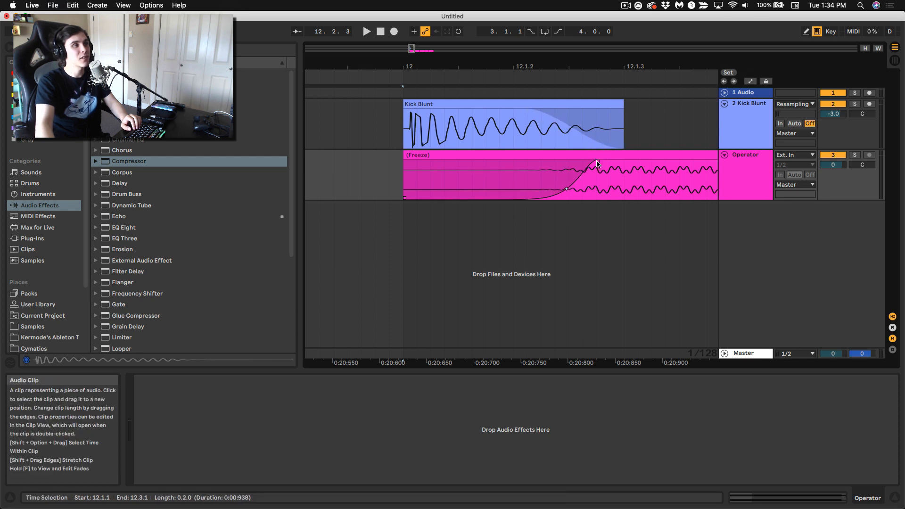
pyautogui.click(575, 157)
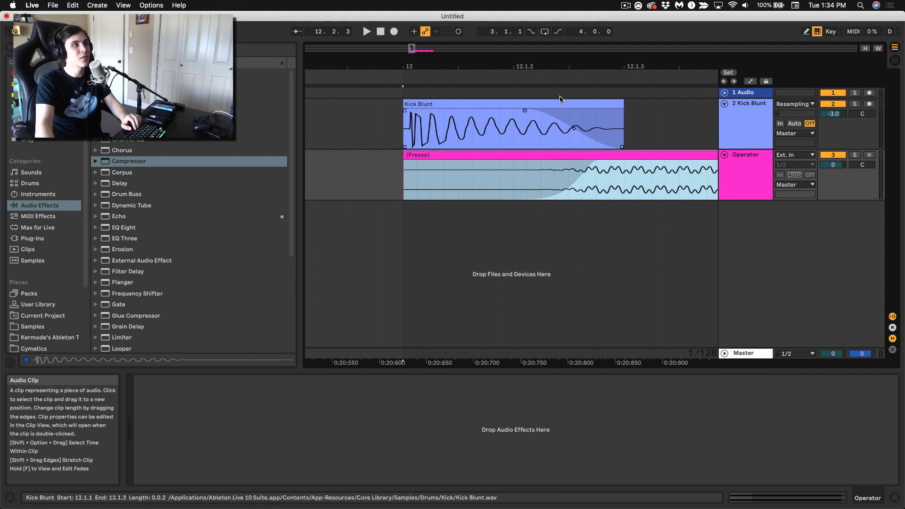
pyautogui.click(546, 74)
pyautogui.press('space')
pyautogui.moveTo(546, 68); pyautogui.dragTo(483, 43)
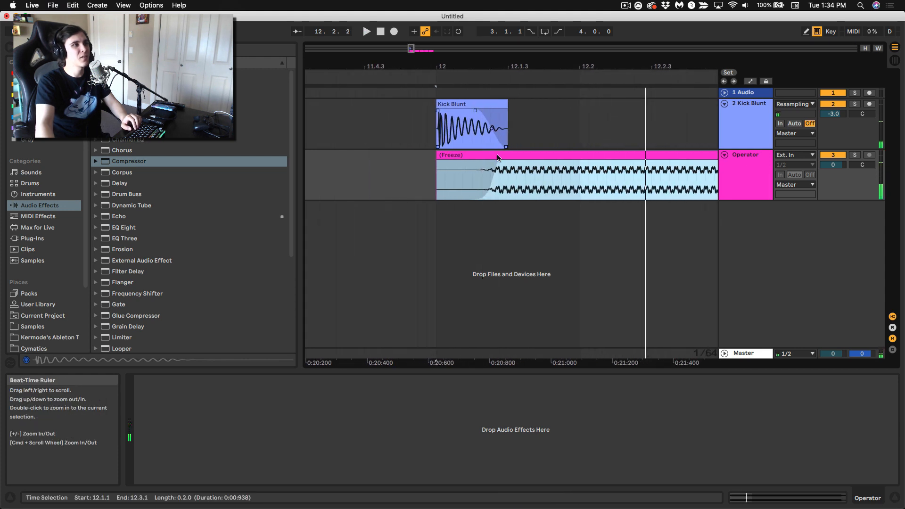
pyautogui.press('space')
pyautogui.press('space')
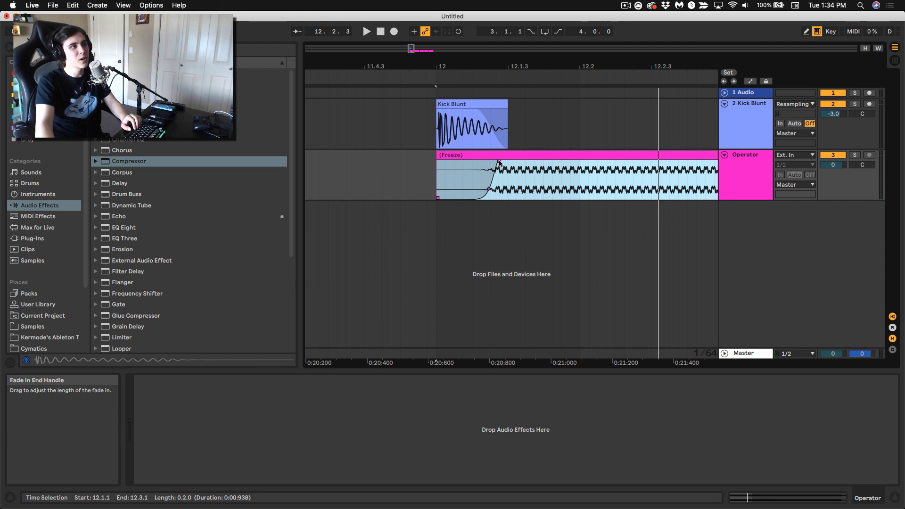
# Try ending the Operator clip's fade-in past the kick's end, and try a shorter fade with an earlier-rising curve
pyautogui.moveTo(498, 161); pyautogui.dragTo(523, 169)
pyautogui.press('space')
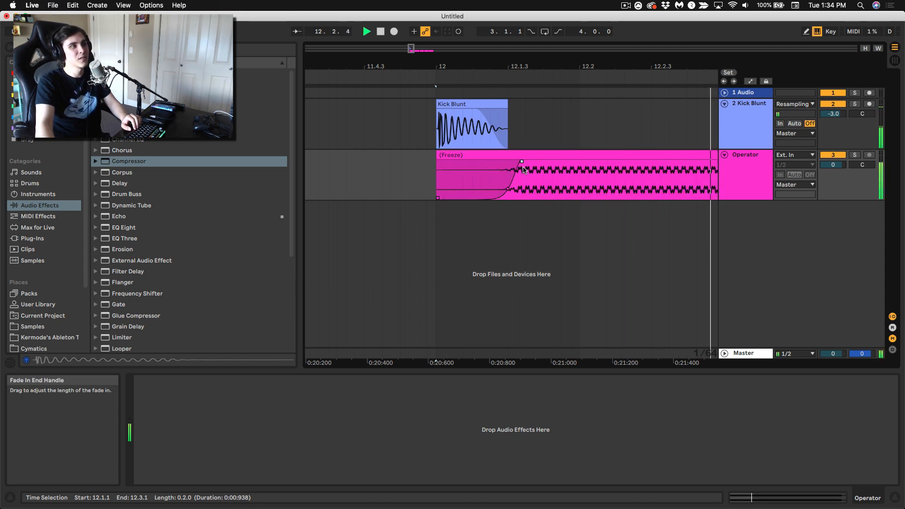
pyautogui.moveTo(499, 169); pyautogui.dragTo(454, 194)
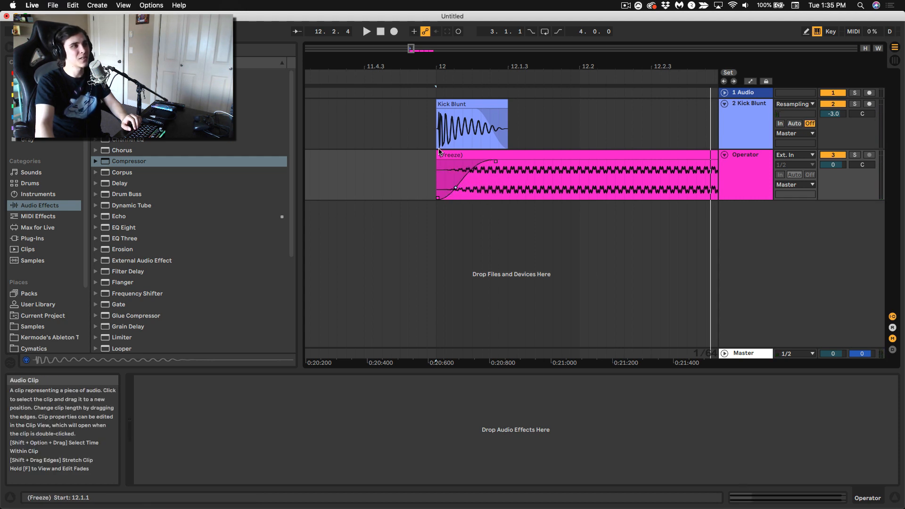
# End the Operator clip's fade-in close to the kick's end, bend its curve to rise late, and play it repeatedly with the kick
pyautogui.moveTo(495, 162); pyautogui.dragTo(510, 164)
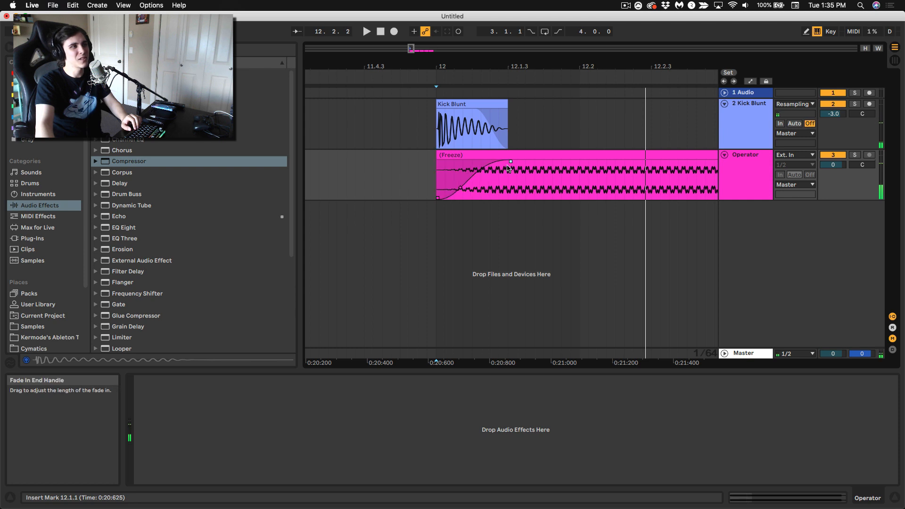
pyautogui.moveTo(460, 189); pyautogui.dragTo(494, 202)
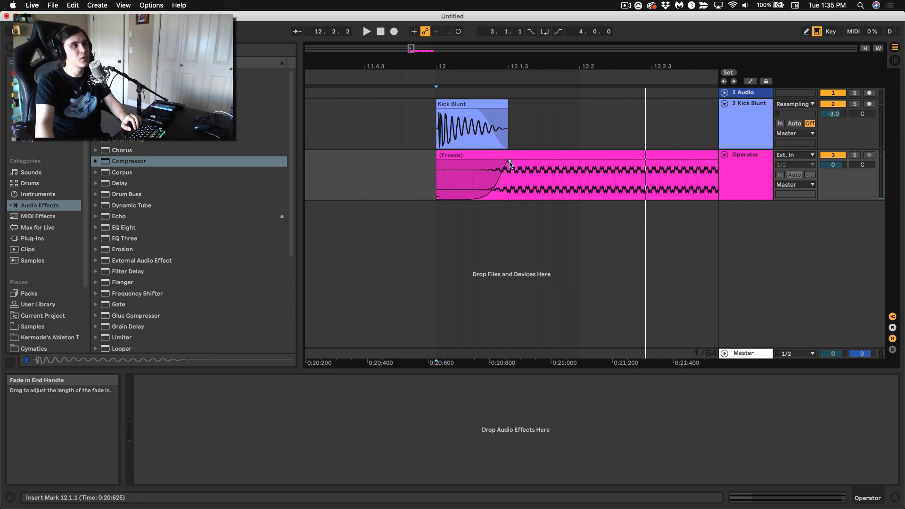
pyautogui.moveTo(511, 162); pyautogui.dragTo(506, 162)
pyautogui.press('space')
pyautogui.press('space')
pyautogui.moveTo(494, 194); pyautogui.dragTo(495, 215)
pyautogui.press('space')
pyautogui.press('space')
pyautogui.press('space')
pyautogui.press('space')
pyautogui.press('space')
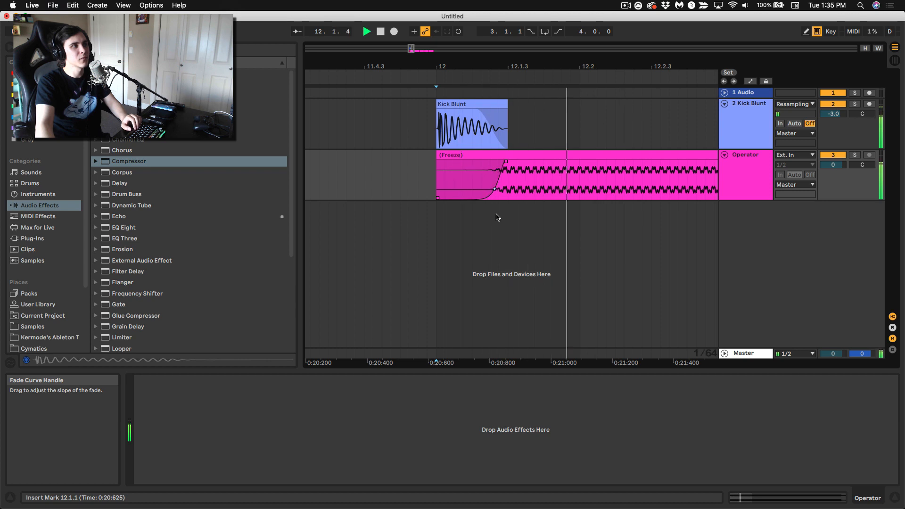
pyautogui.press('space')
# Repeat the Kick Blunt clip on every beat from bar 12 through the start of bar 15, and search the samples for "clap"
pyautogui.moveTo(521, 67); pyautogui.dragTo(486, 58)
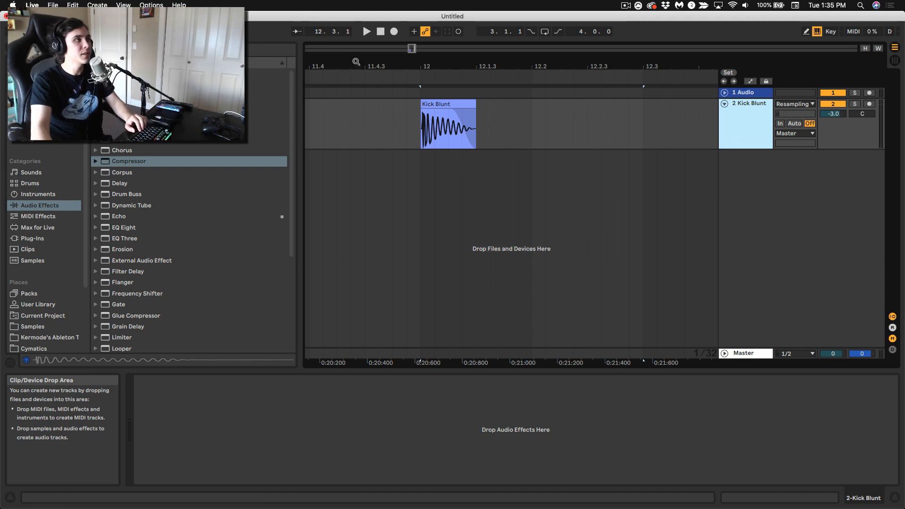
pyautogui.moveTo(351, 66); pyautogui.dragTo(340, 42)
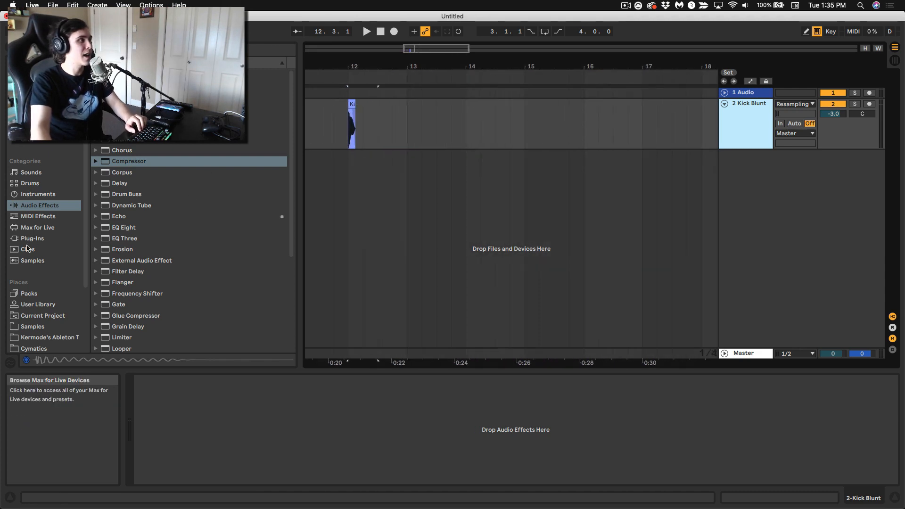
pyautogui.click(382, 126)
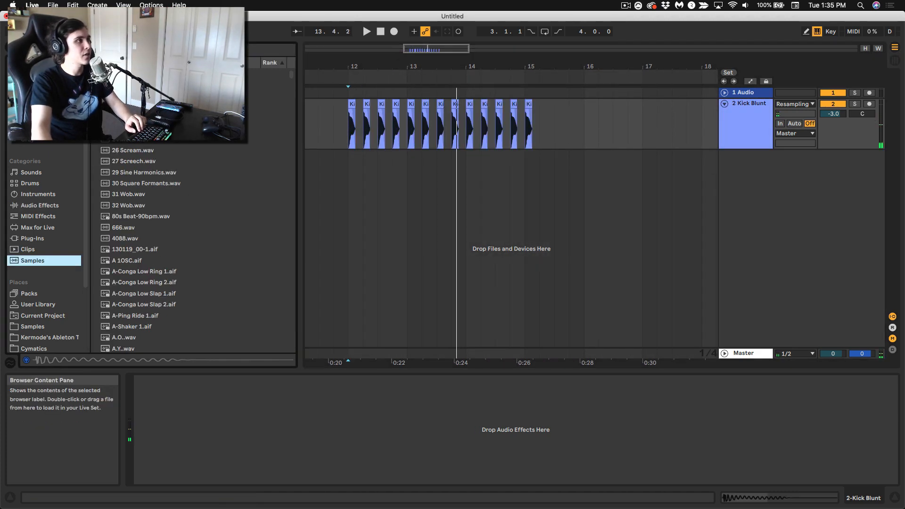
pyautogui.press('super+f')
pyautogui.write('clap')
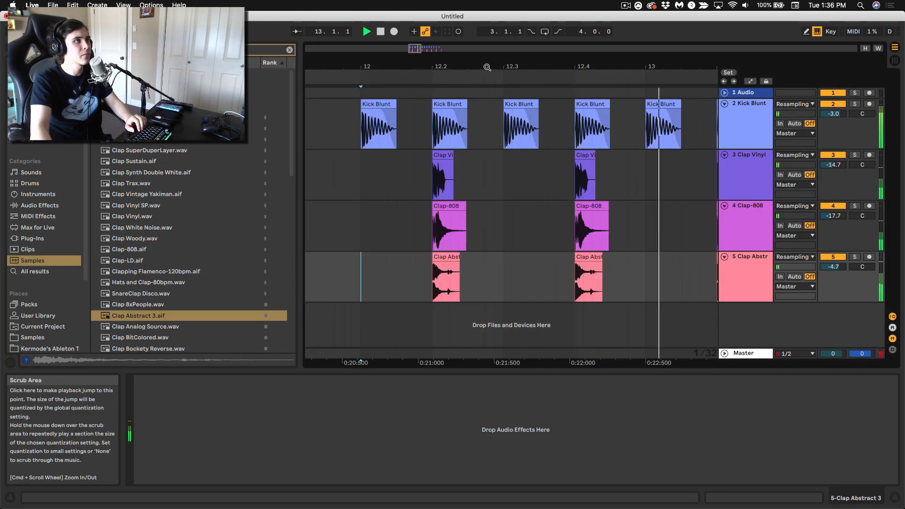
# Lower the Clap Abstract 3 track's volume to -7.2 and select the three layered clap clips on beat 12.2
pyautogui.press('-')
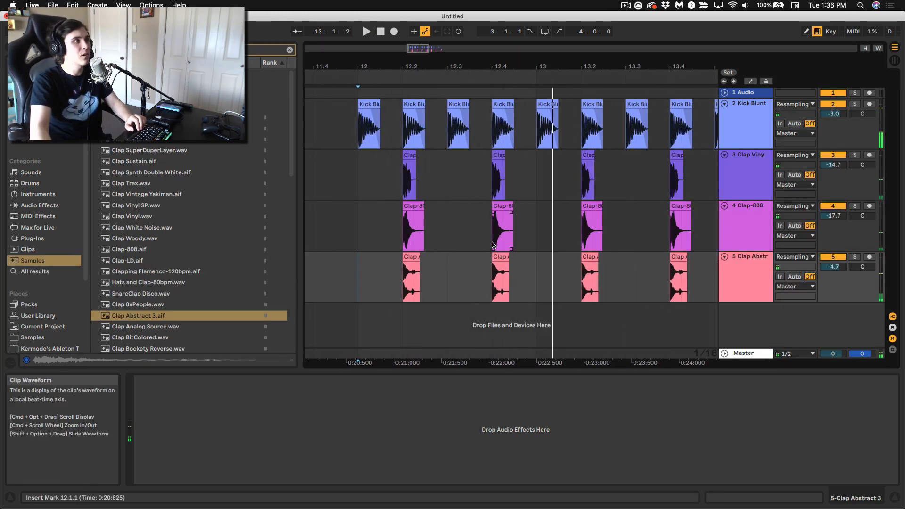
pyautogui.moveTo(832, 267); pyautogui.dragTo(832, 270)
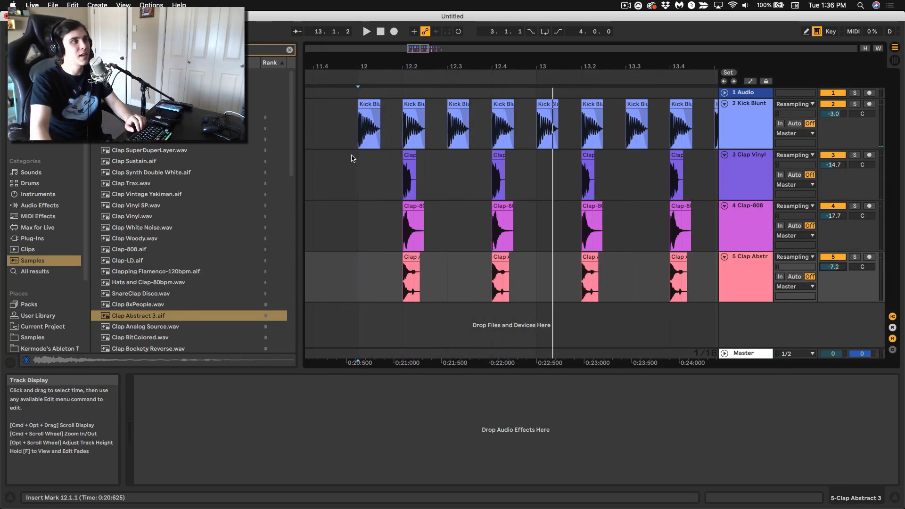
pyautogui.click(399, 128)
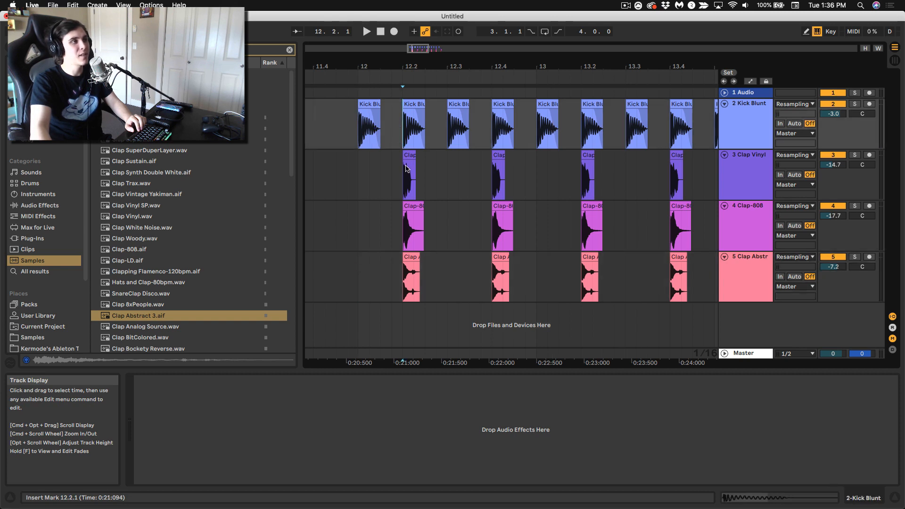
pyautogui.moveTo(406, 169); pyautogui.dragTo(426, 300)
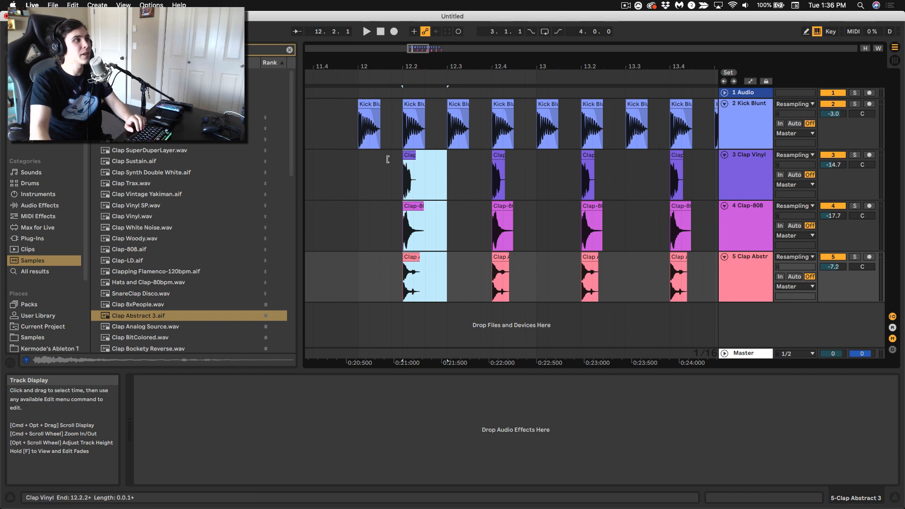
pyautogui.click(288, 51)
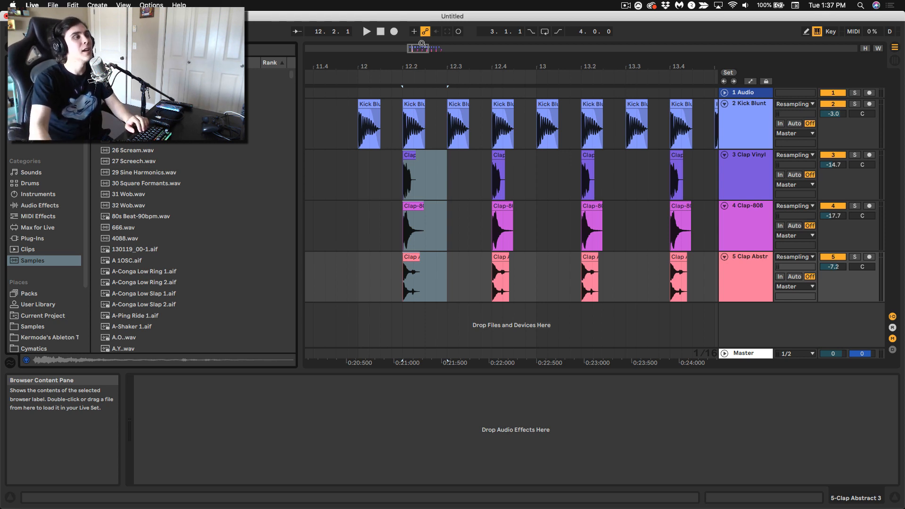
pyautogui.moveTo(376, 65); pyautogui.dragTo(380, 76)
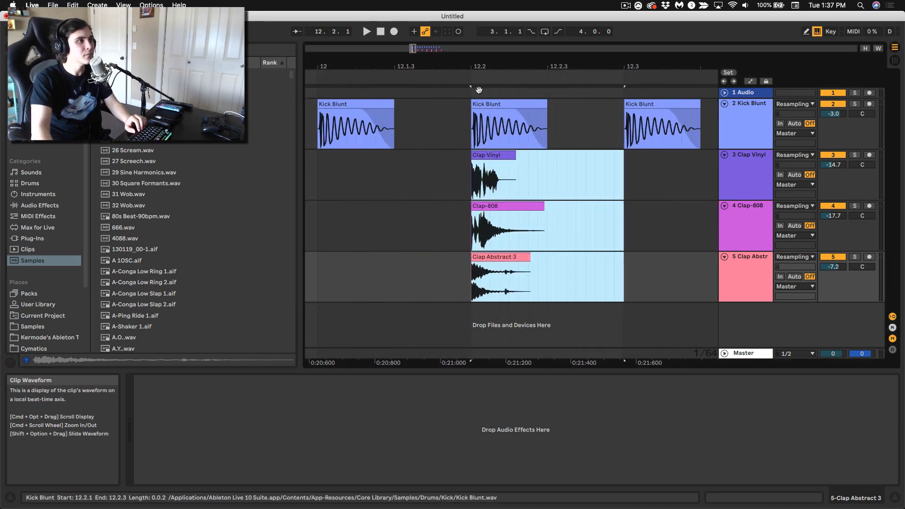
pyautogui.moveTo(475, 67); pyautogui.dragTo(449, 71)
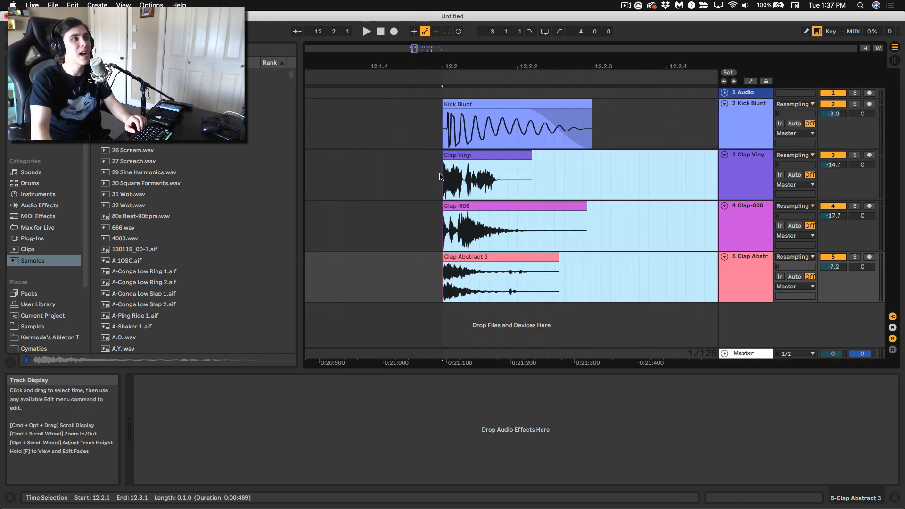
# Solo the kick, Clap Vinyl and Clap Abstract 3 tracks in turn and play each from beat 12.2
pyautogui.click(525, 111)
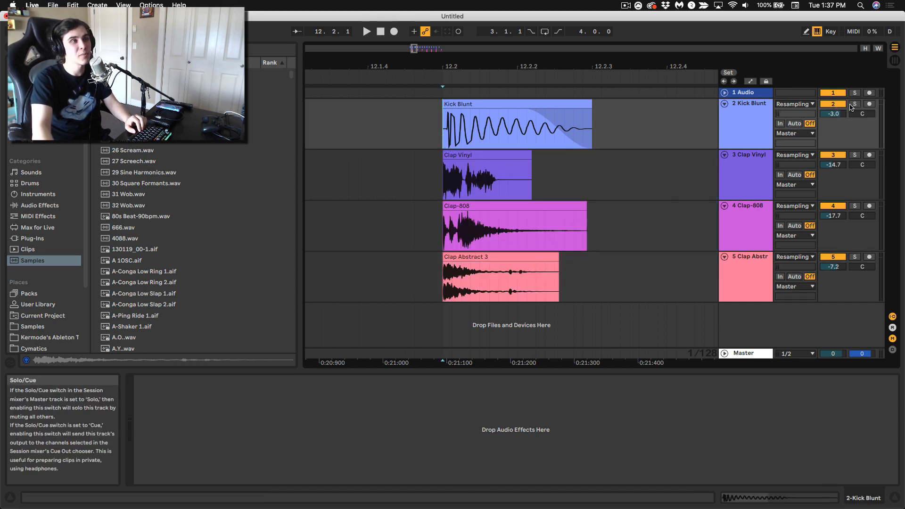
pyautogui.click(853, 105)
pyautogui.press('space')
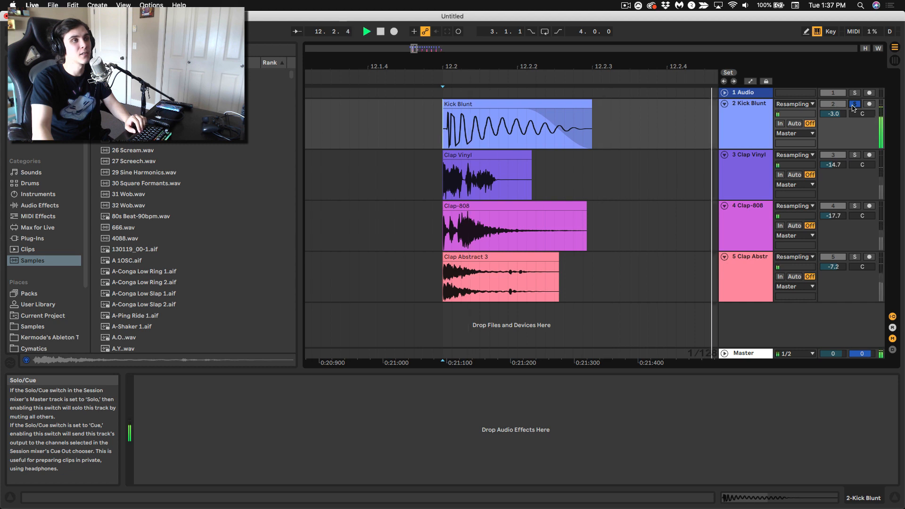
pyautogui.click(855, 156)
pyautogui.press('space')
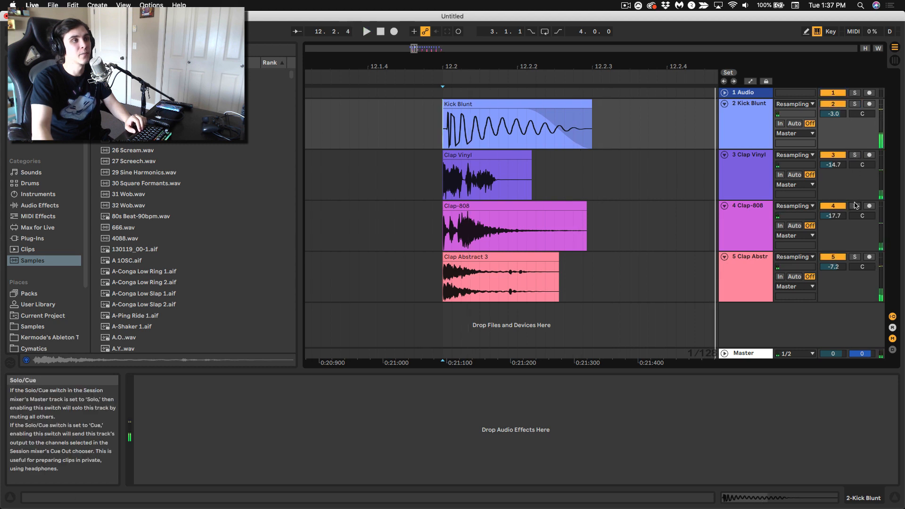
pyautogui.click(855, 156)
pyautogui.click(855, 257)
pyautogui.press('space')
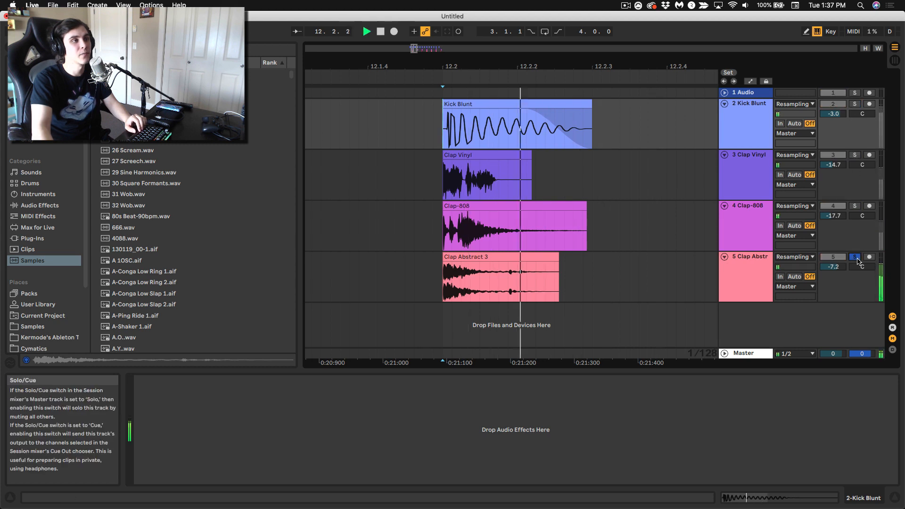
pyautogui.click(855, 258)
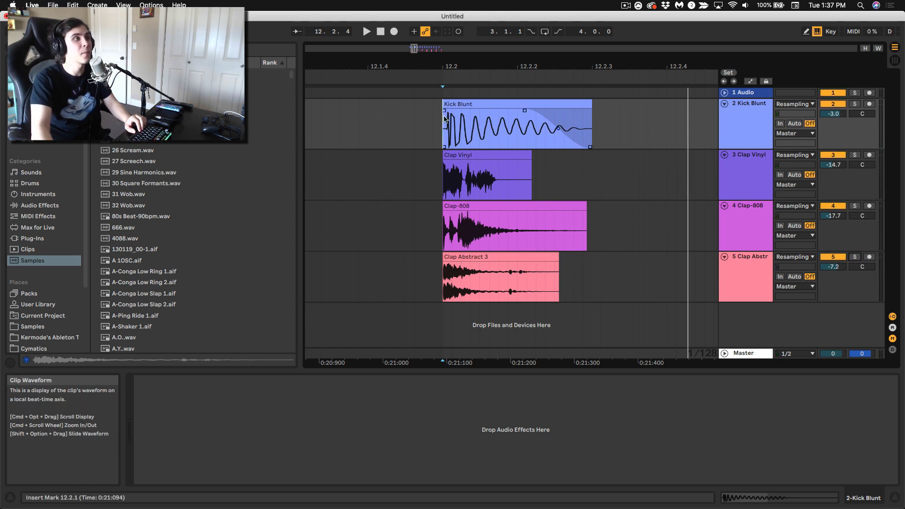
# Set the sample start of the kick clip at 12.2 to 0.0.7 and copy that clip over the kicks at 12.4, 13.2 and 13.4
pyautogui.click(448, 104)
pyautogui.doubleClick(448, 104)
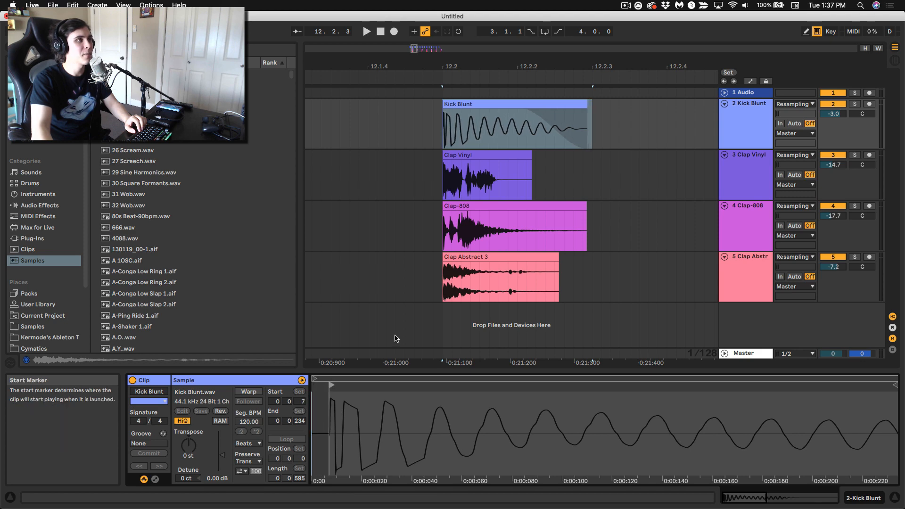
pyautogui.moveTo(473, 62); pyautogui.dragTo(470, 17)
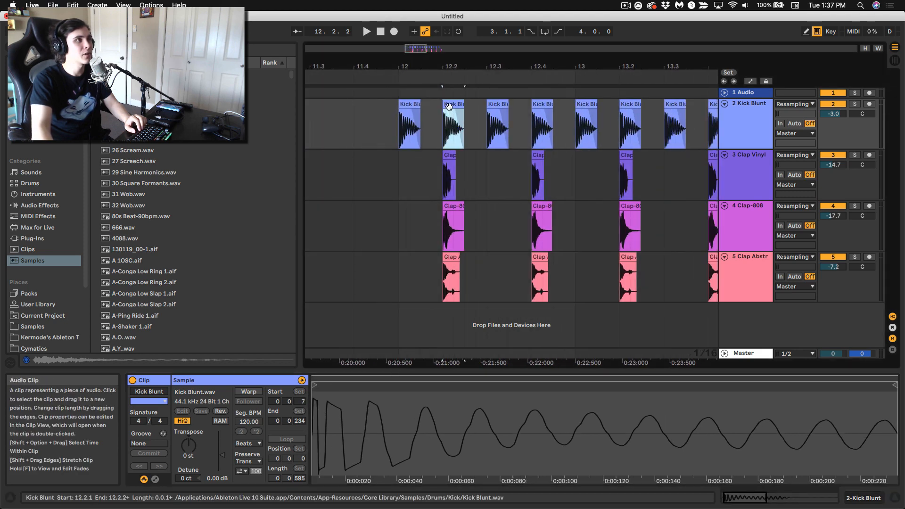
pyautogui.click(539, 124)
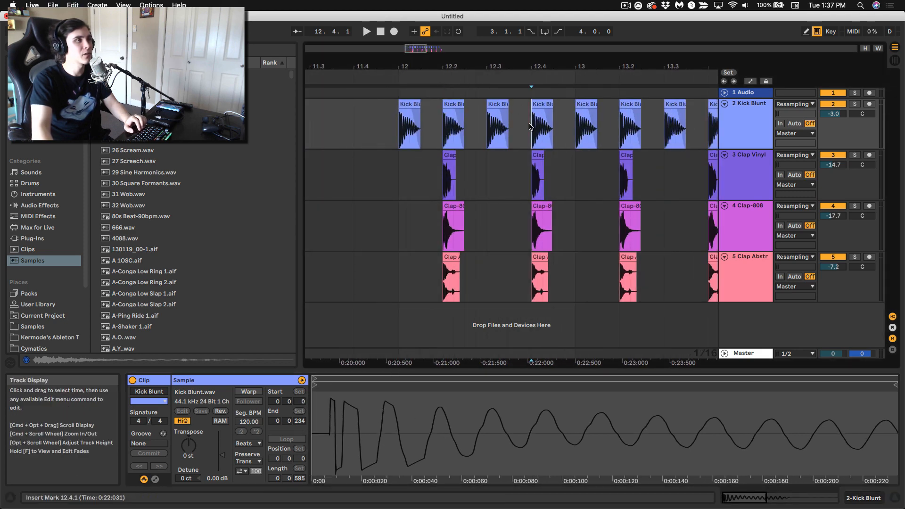
pyautogui.click(625, 134)
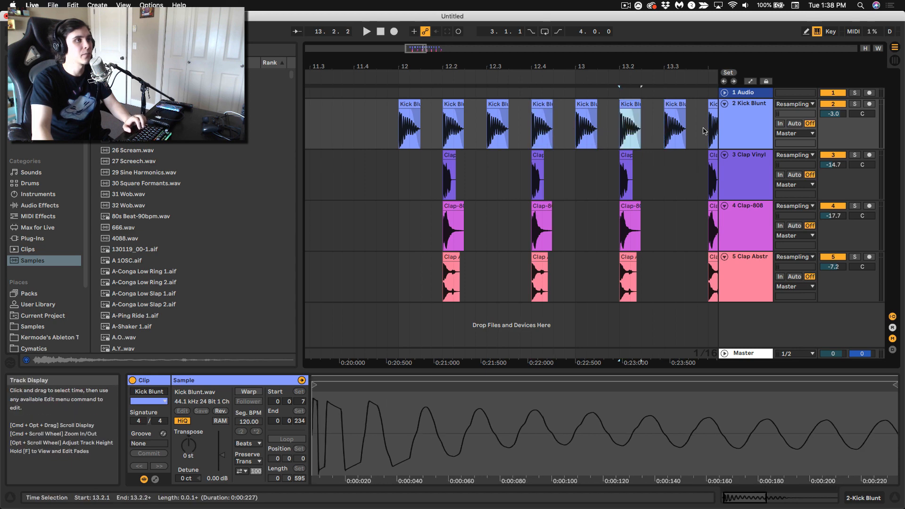
pyautogui.click(675, 134)
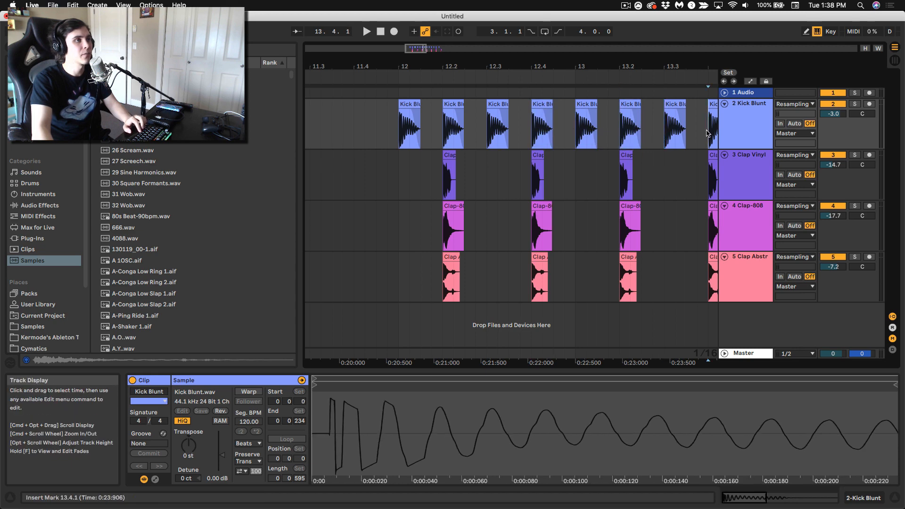
# Add short fade-ins to the clap clips at 12.2, about 15 ms on Clap Vinyl and about 20 ms on Clap-808
pyautogui.click(441, 131)
pyautogui.press('z')
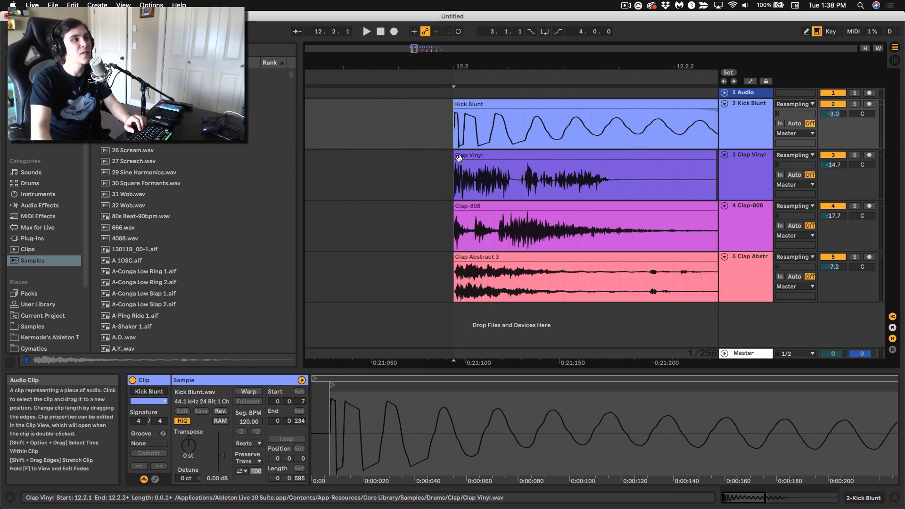
pyautogui.moveTo(456, 160)
pyautogui.moveTo(456, 163); pyautogui.dragTo(486, 162)
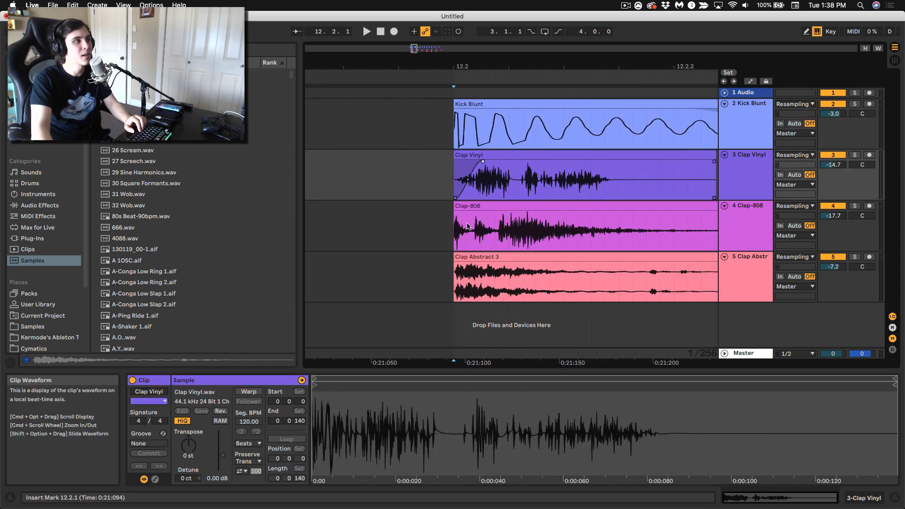
pyautogui.moveTo(455, 214); pyautogui.dragTo(497, 227)
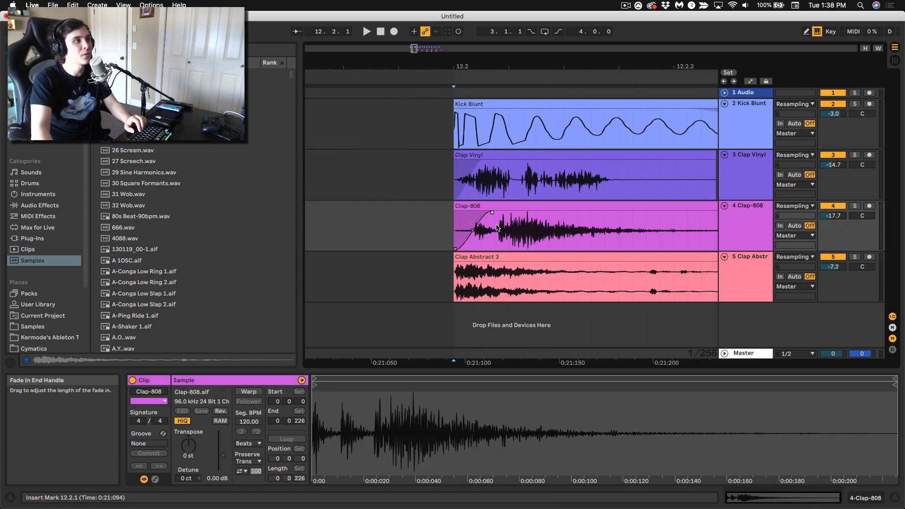
# Select the kick clip at 12.2 and compare its opening transient with the clap waveforms below
pyautogui.click(455, 110)
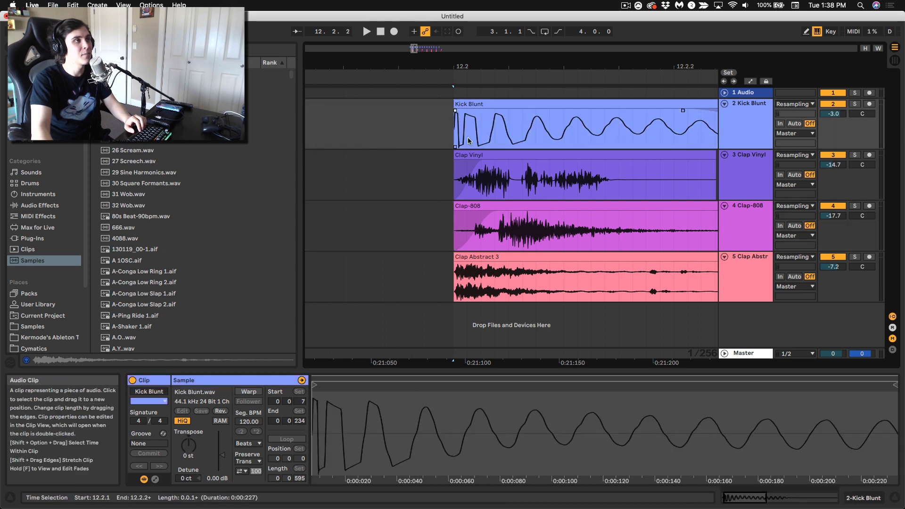
pyautogui.moveTo(451, 138); pyautogui.dragTo(533, 133)
pyautogui.click(518, 103)
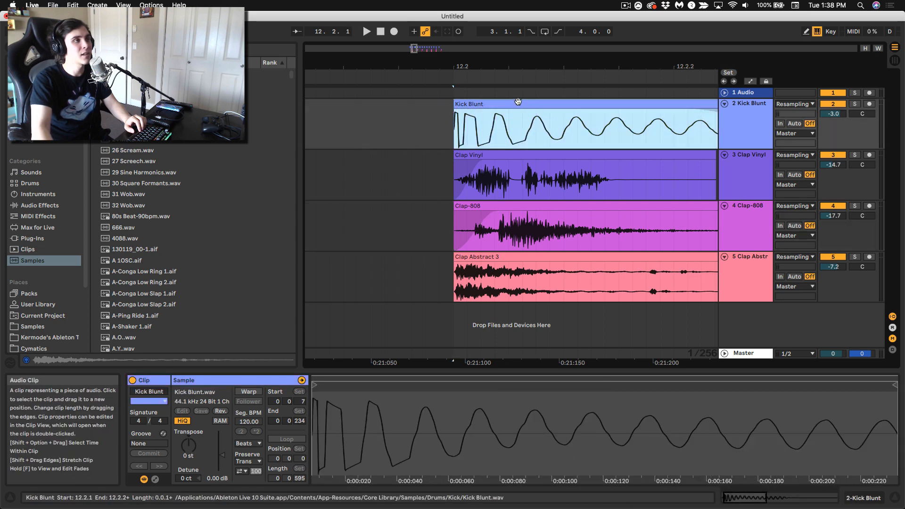
# Play the layered kick and clap clips from beat 12.2 and check their levels
pyautogui.press('space')
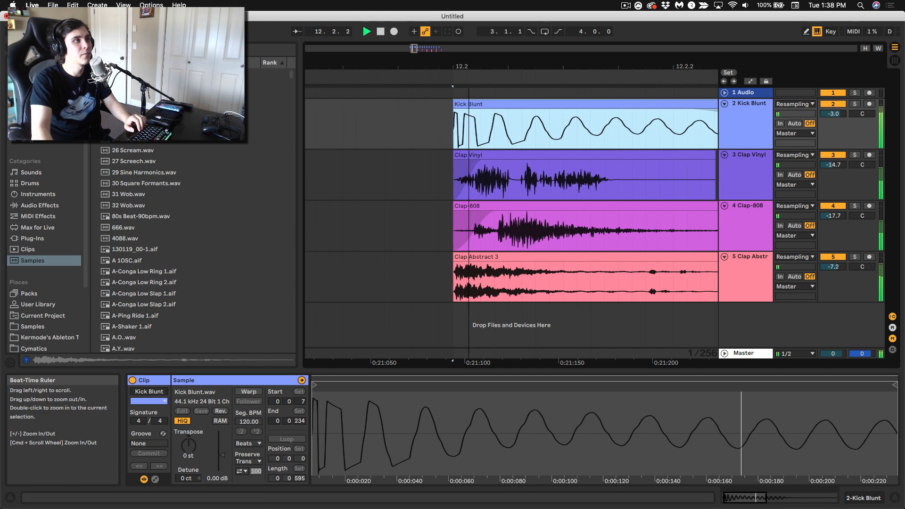
pyautogui.moveTo(447, 71); pyautogui.dragTo(447, 63)
pyautogui.press('space')
pyautogui.moveTo(445, 186); pyautogui.dragTo(512, 240)
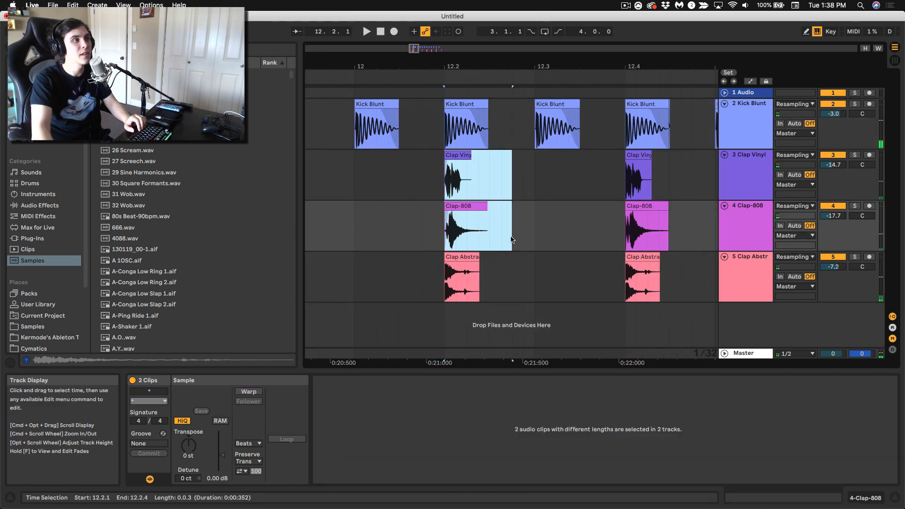
pyautogui.press('space')
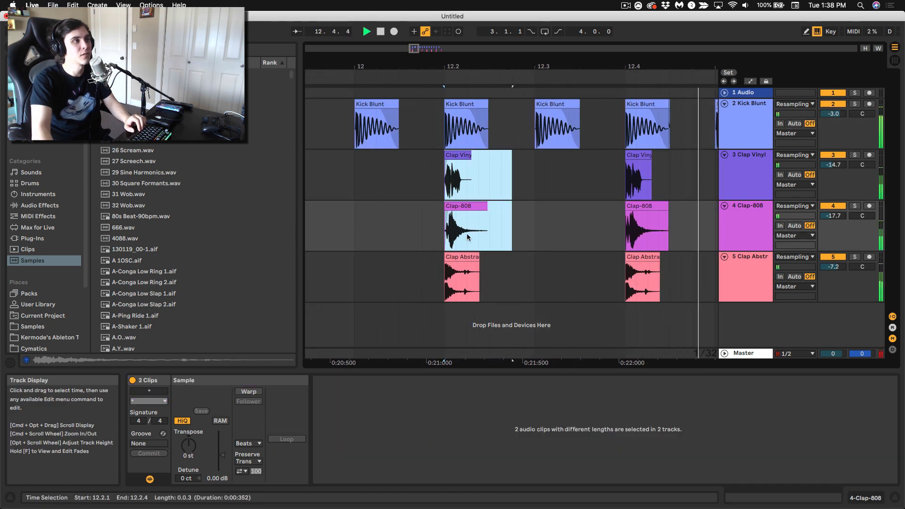
pyautogui.press('space')
# Delete the short leftover piece at the end of the kick clip at 12.4
pyautogui.click(668, 106)
pyautogui.press('Delete')
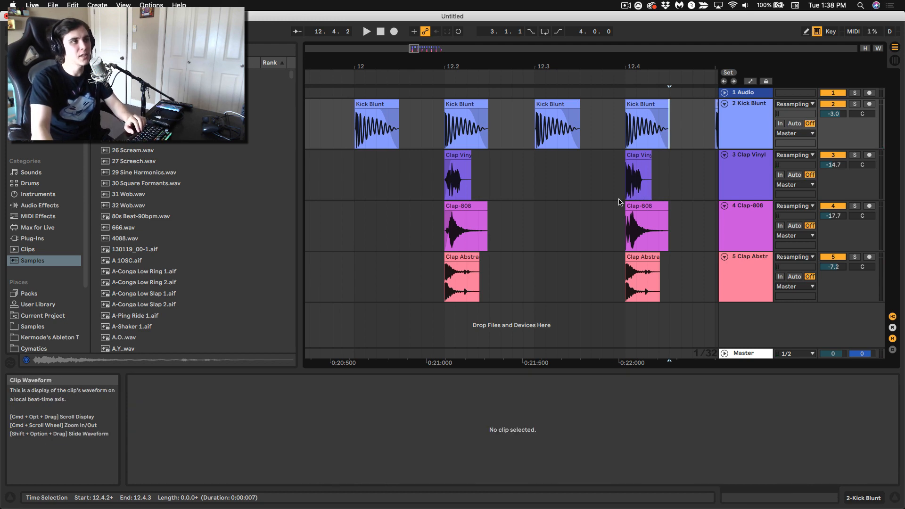
pyautogui.click(614, 207)
# Play the arrangement from 12.3.3 and check the Master peak level in the mixer
pyautogui.click(594, 185)
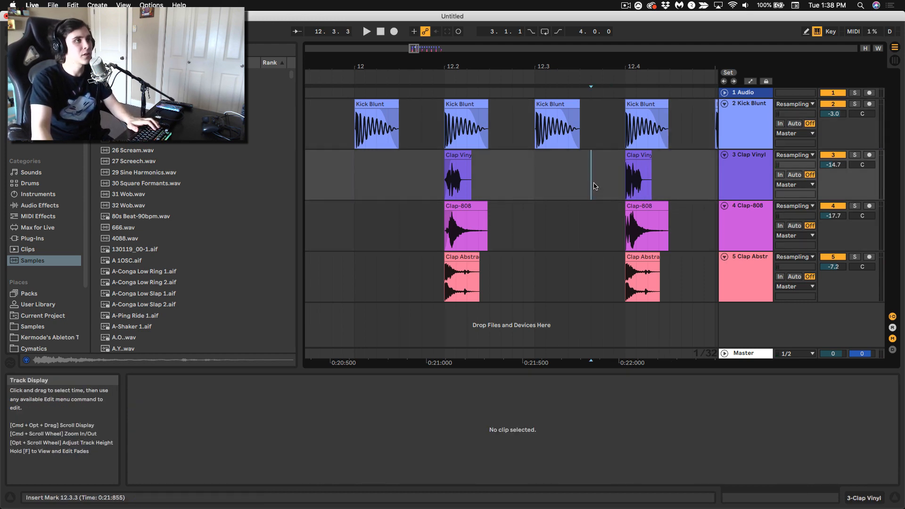
pyautogui.press('Tab')
pyautogui.press('space')
pyautogui.press('space')
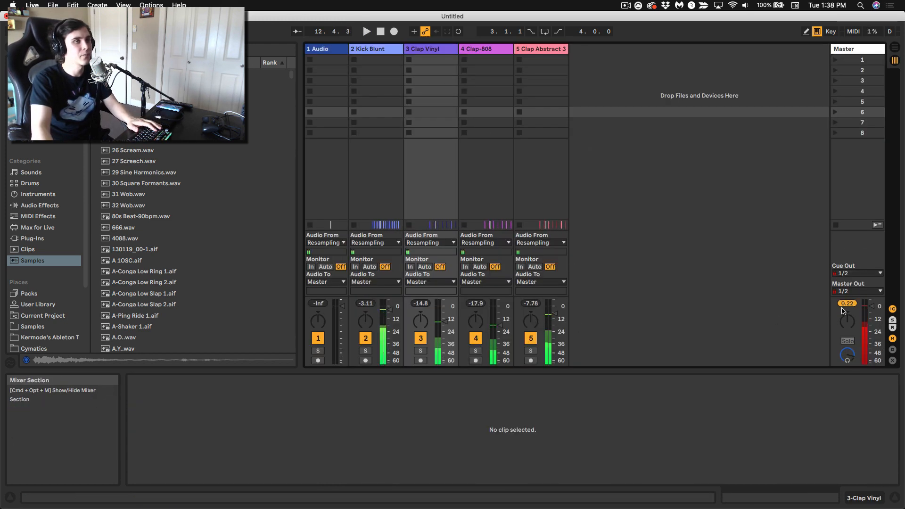
pyautogui.press('Tab')
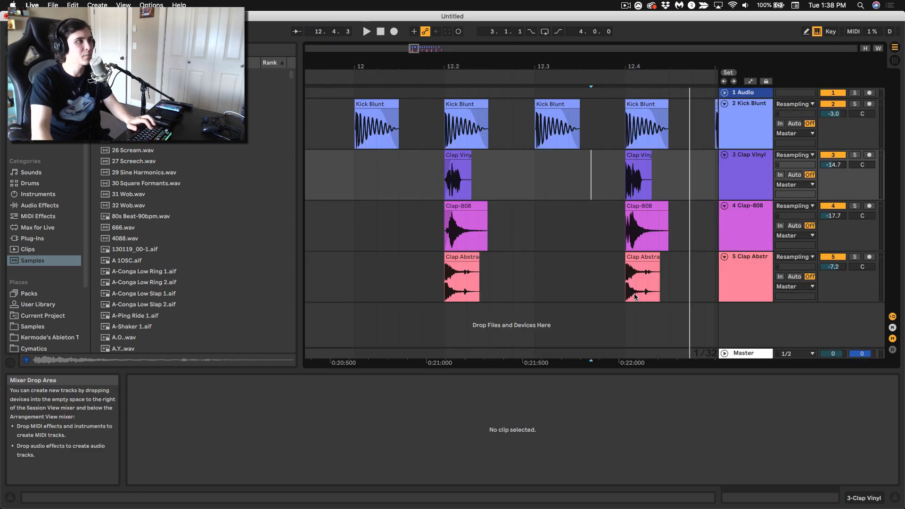
# Play from 12.1.3, check the Master peak level again, and listen once more from 12.1.4
pyautogui.click(411, 185)
pyautogui.press('Tab')
pyautogui.press('space')
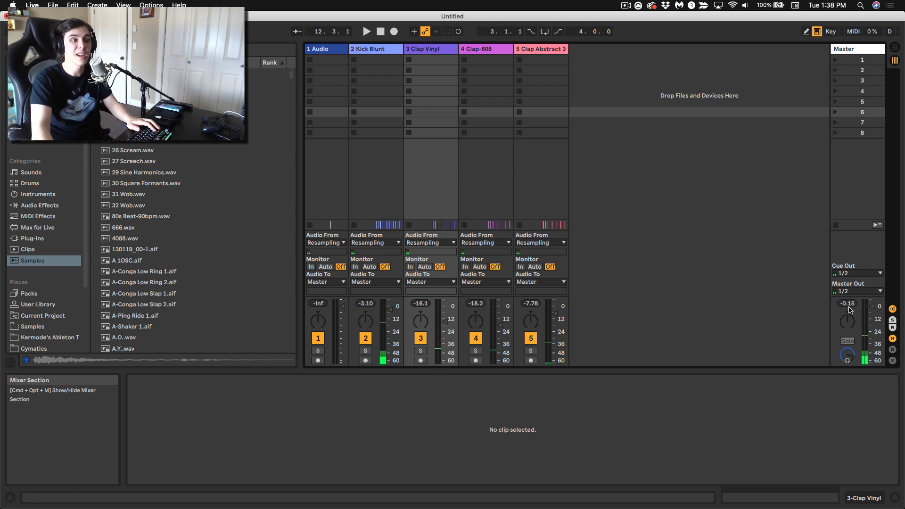
pyautogui.press('Tab')
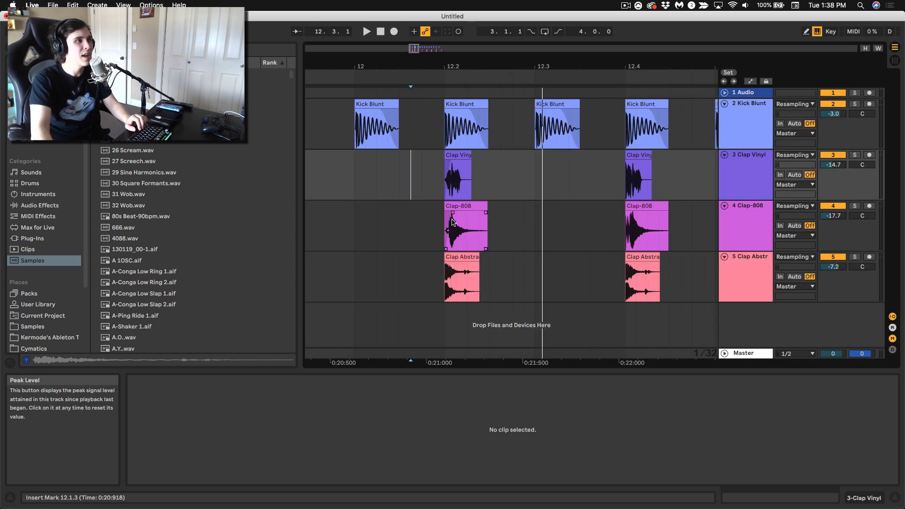
pyautogui.click(422, 181)
pyautogui.press('space')
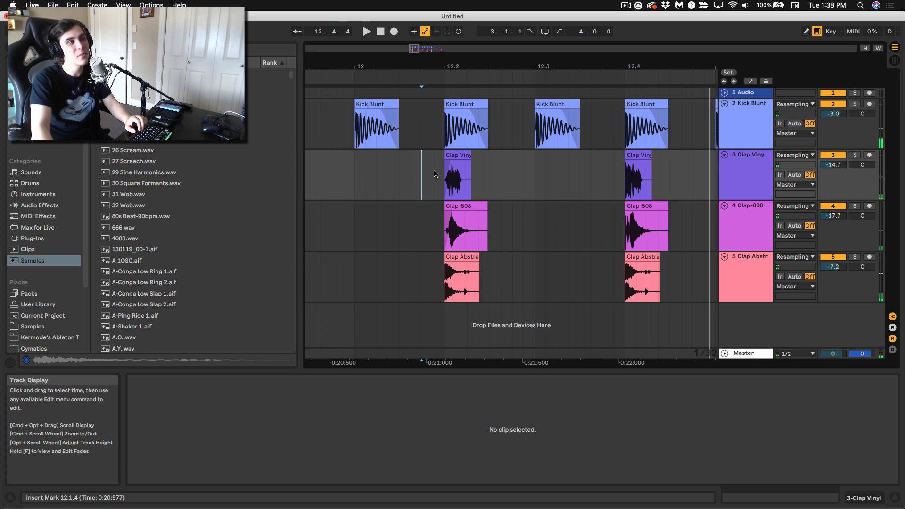
# Remove the fade-ins from the Clap-808 and Clap Vinyl clips at 12.2
pyautogui.moveTo(445, 173); pyautogui.dragTo(489, 193)
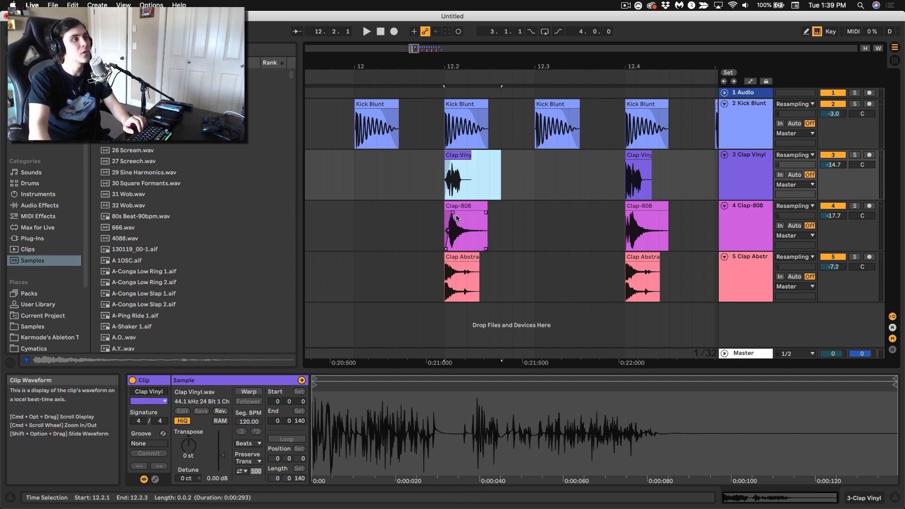
pyautogui.moveTo(454, 212); pyautogui.dragTo(399, 208)
pyautogui.click(447, 170)
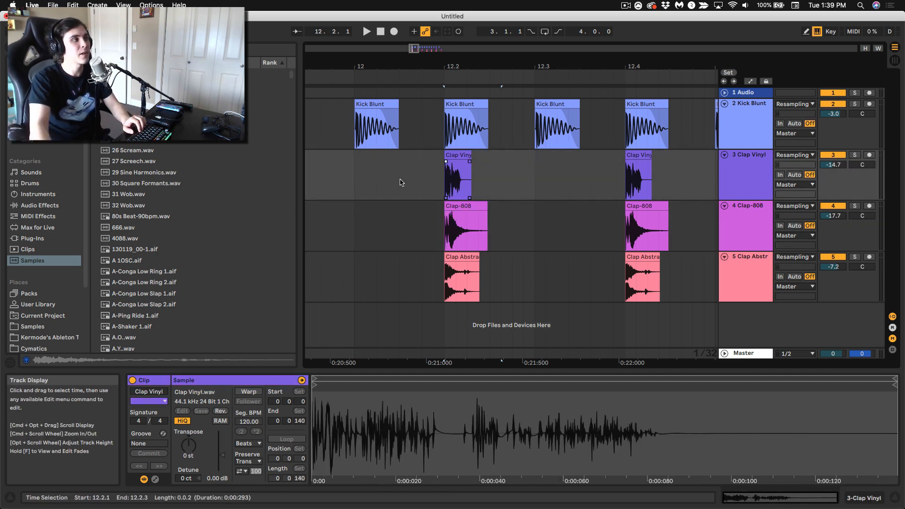
# Add a Gate to the Clap Vinyl track, solo that track, and set the Gate's floor to -inf dB
pyautogui.click(17, 206)
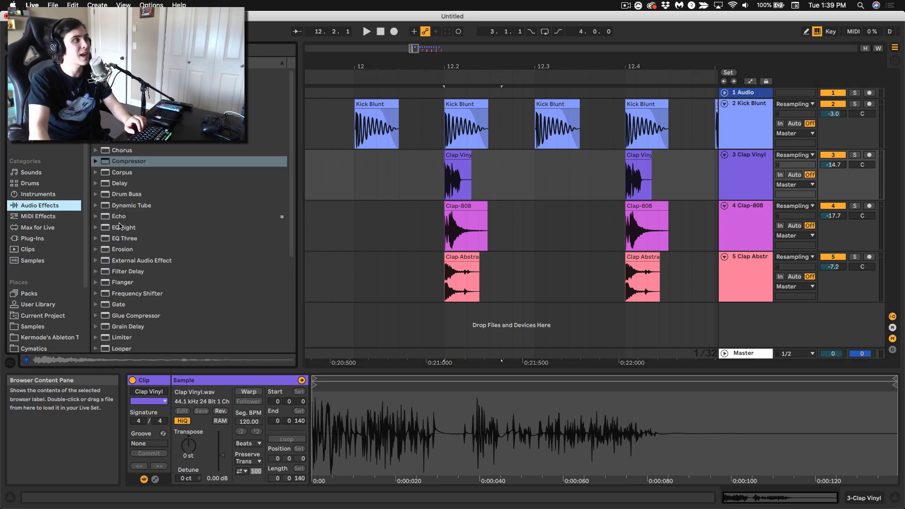
pyautogui.doubleClick(118, 304)
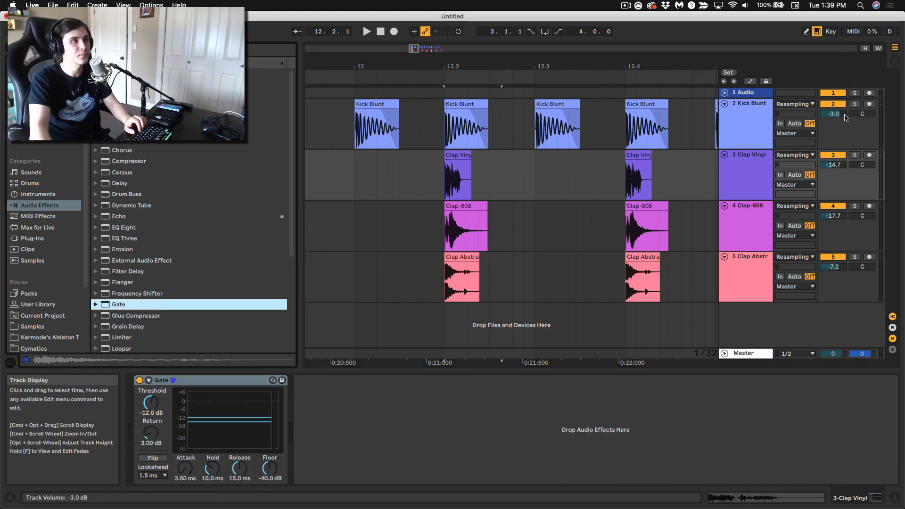
pyautogui.click(854, 155)
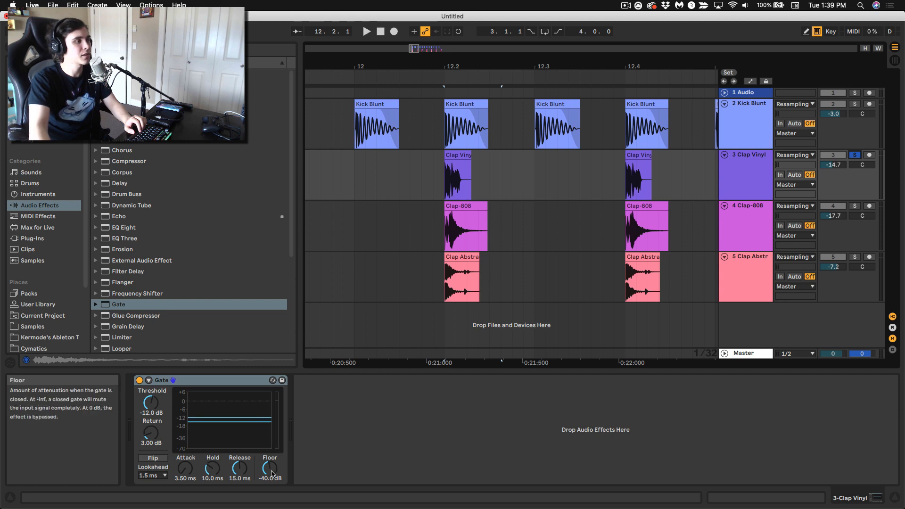
pyautogui.moveTo(269, 468); pyautogui.dragTo(270, 489)
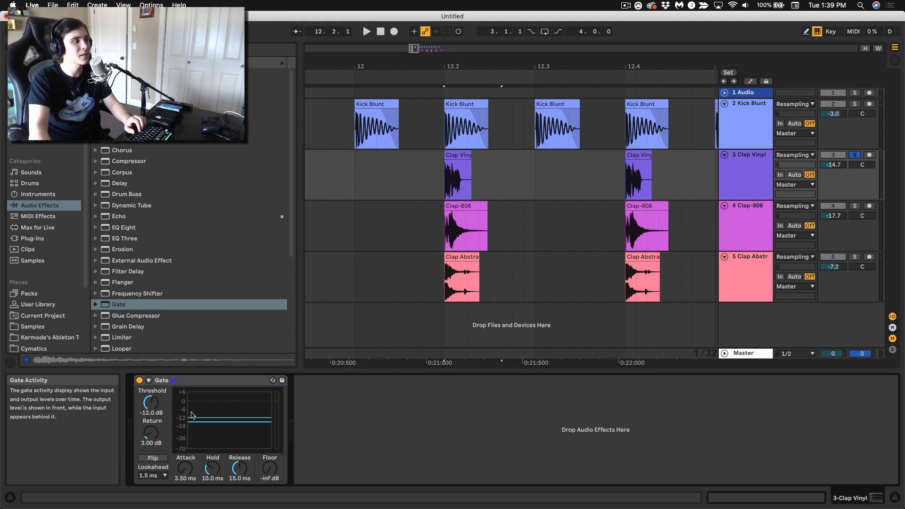
# Set the Clap Vinyl Gate to a -22.2 dB threshold, 0.00 dB return and 39.3 ms attack while auditioning the clap
pyautogui.press('space')
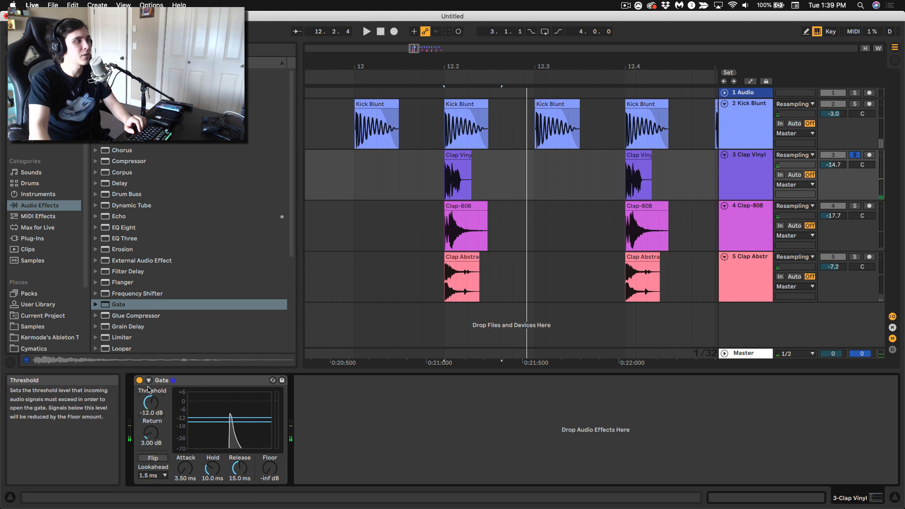
pyautogui.moveTo(142, 410); pyautogui.dragTo(143, 367)
pyautogui.moveTo(151, 403); pyautogui.dragTo(150, 450)
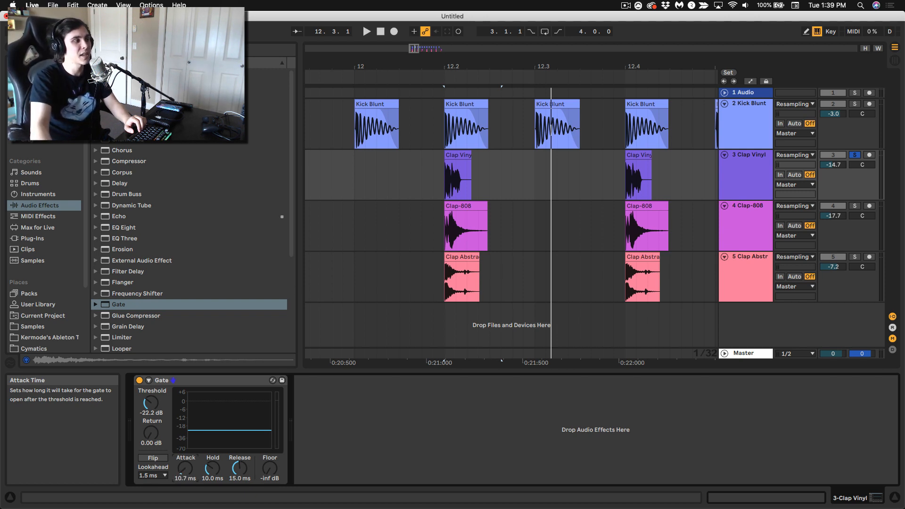
pyautogui.moveTo(182, 474); pyautogui.dragTo(182, 461)
pyautogui.press('space')
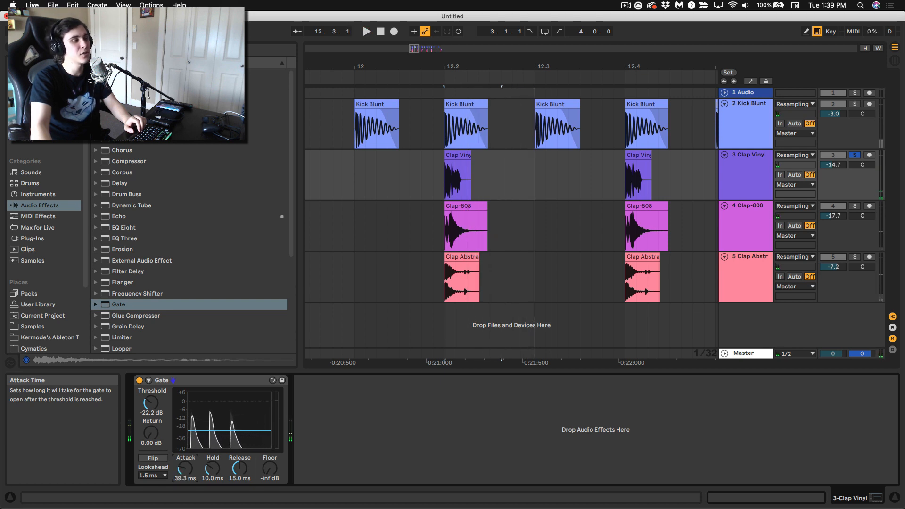
# Duplicate the opening 0.0.1 of the Clap Vinyl clip at 12.2 five times and play the run through the Gate
pyautogui.click(465, 181)
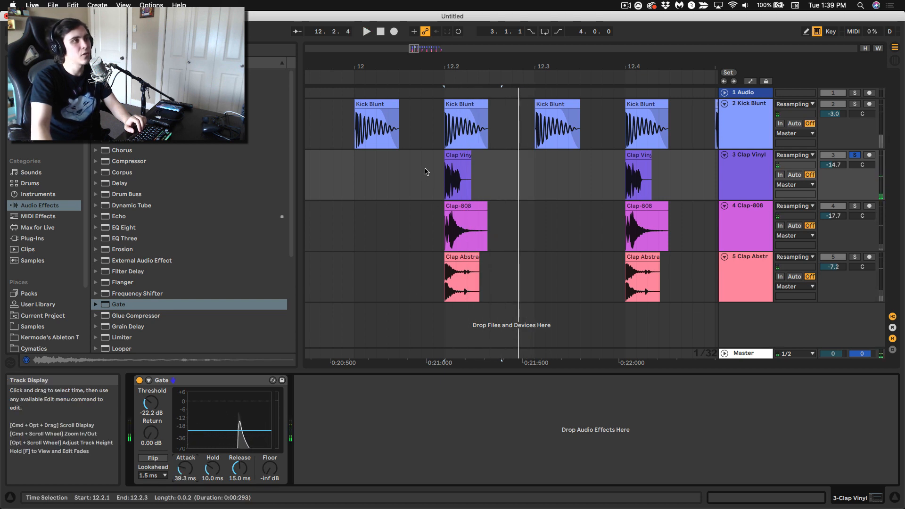
pyautogui.press('super+d')
pyautogui.press('super+d')
pyautogui.press('super+d')
pyautogui.press('super+d')
pyautogui.press('super+d')
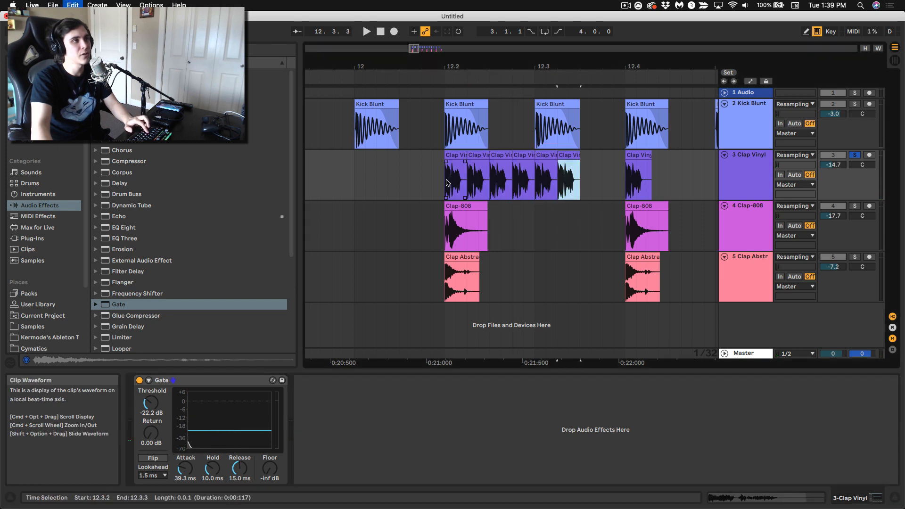
pyautogui.click(447, 183)
pyautogui.press('space')
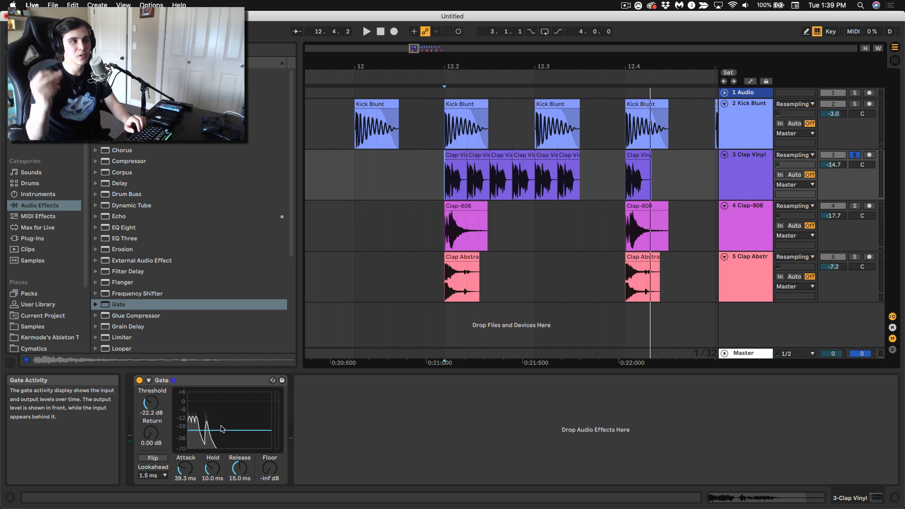
# Undo the five Clap Vinyl duplications
pyautogui.press('super+z')
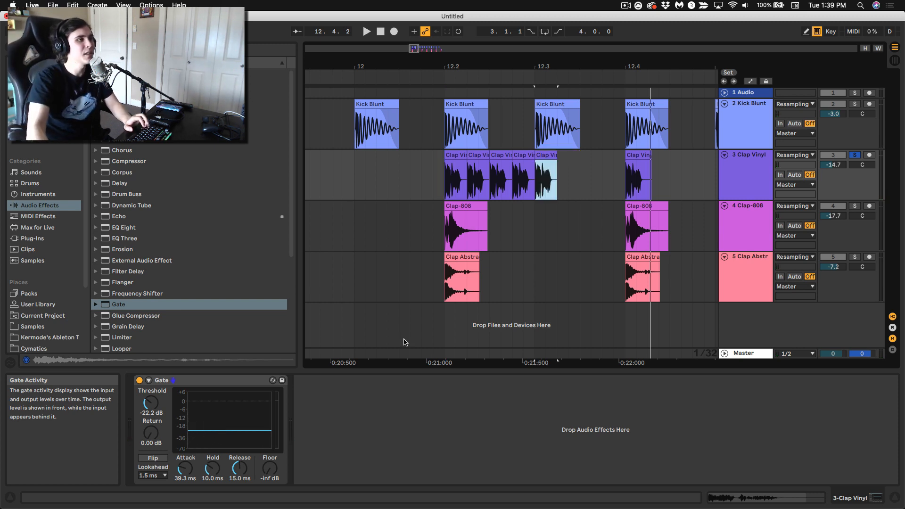
pyautogui.press('super+z')
pyautogui.press('super+z')
pyautogui.press('super+z')
pyautogui.press('super+z')
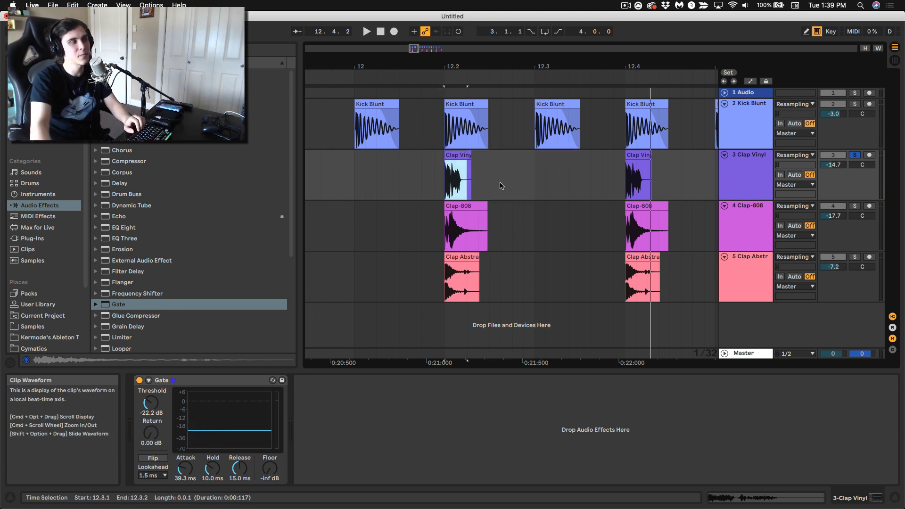
# Set the Clap Vinyl Gate's attack to 17.9 ms and play the soloed clap from 12.2
pyautogui.click(465, 193)
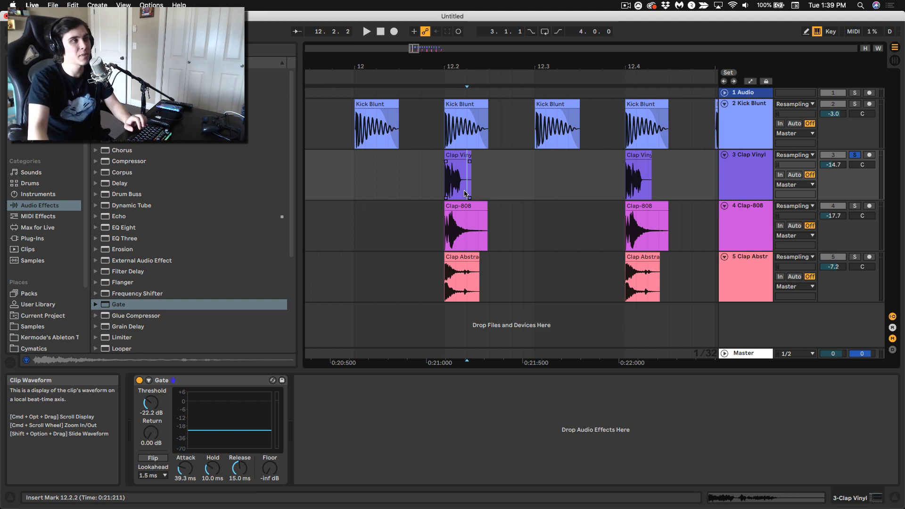
pyautogui.moveTo(449, 179); pyautogui.dragTo(634, 193)
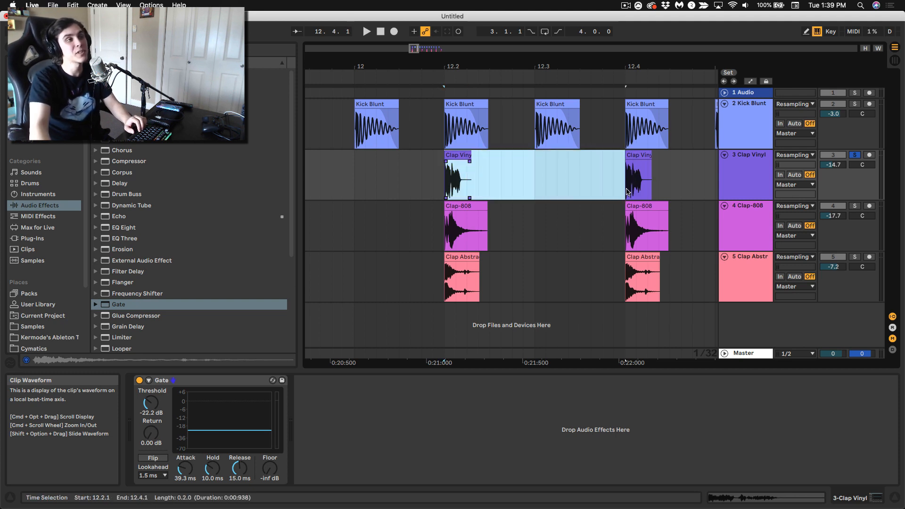
pyautogui.click(452, 190)
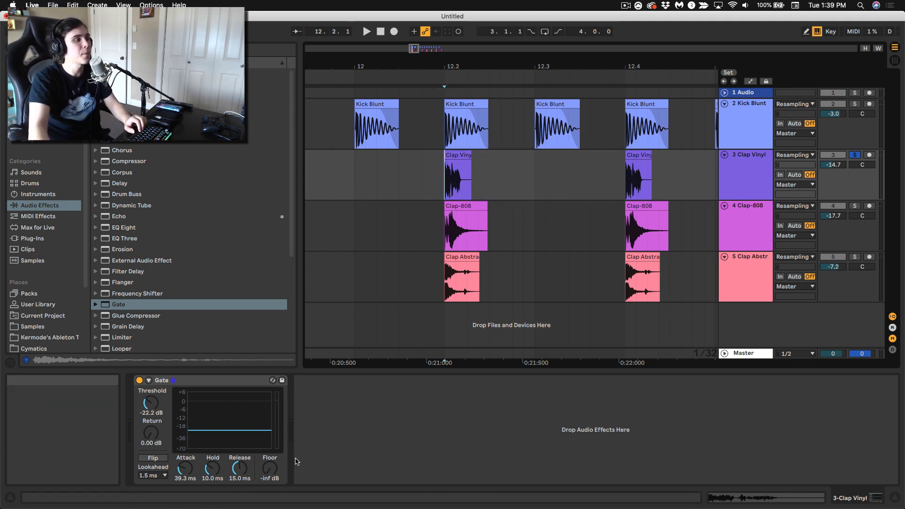
pyautogui.moveTo(176, 471); pyautogui.dragTo(176, 481)
pyautogui.press('space')
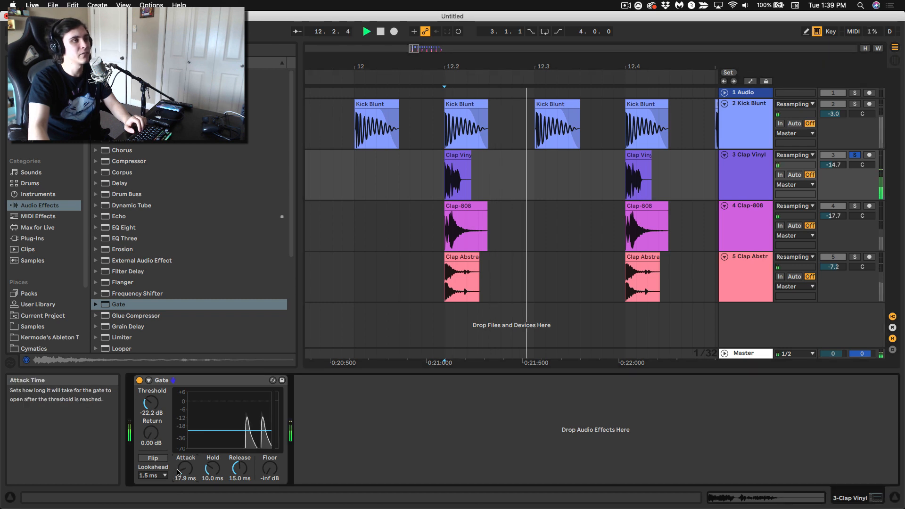
# Apply the Clap Vinyl track's Gate to the Clap-808 track and play all tracks unsoloed from 12.1.1
pyautogui.click(354, 178)
pyautogui.press('space')
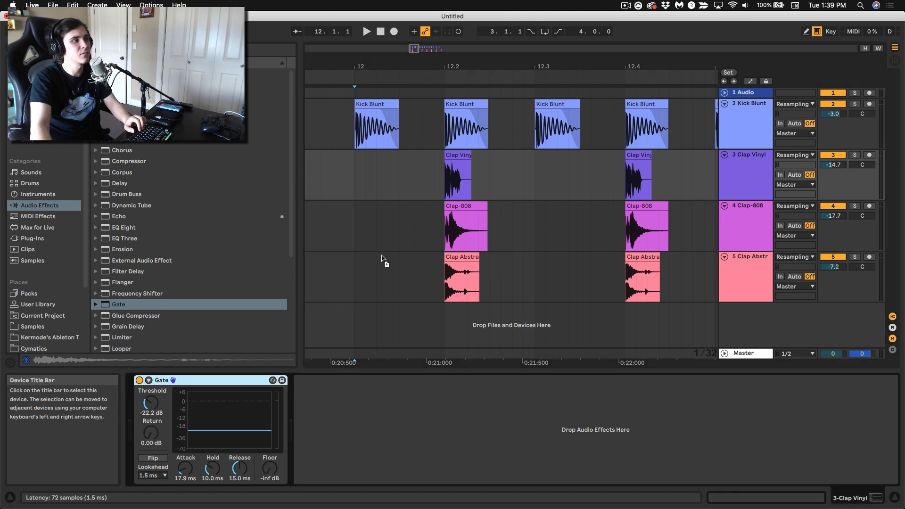
pyautogui.click(399, 225)
pyautogui.press('space')
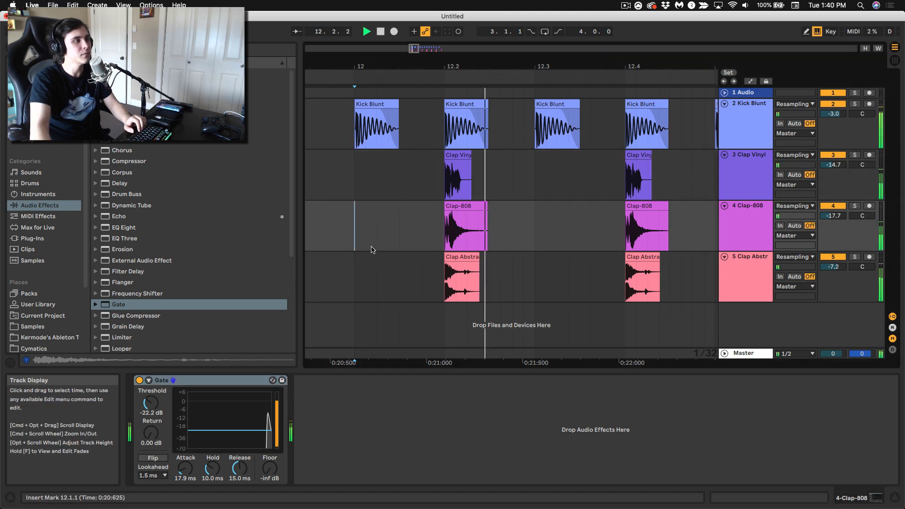
pyautogui.press('Tab')
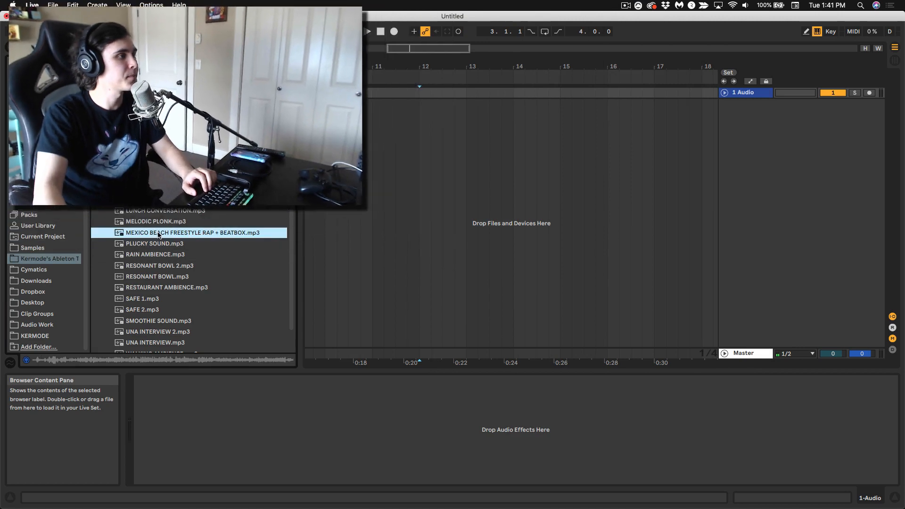
# Place MEXICO BEACH FREESTYLE RAP + BEATBOX.mp3 on a new audio track at 16.4.1 and select its span from 29.1.1 to 36.1.1
pyautogui.moveTo(159, 234); pyautogui.dragTo(370, 165)
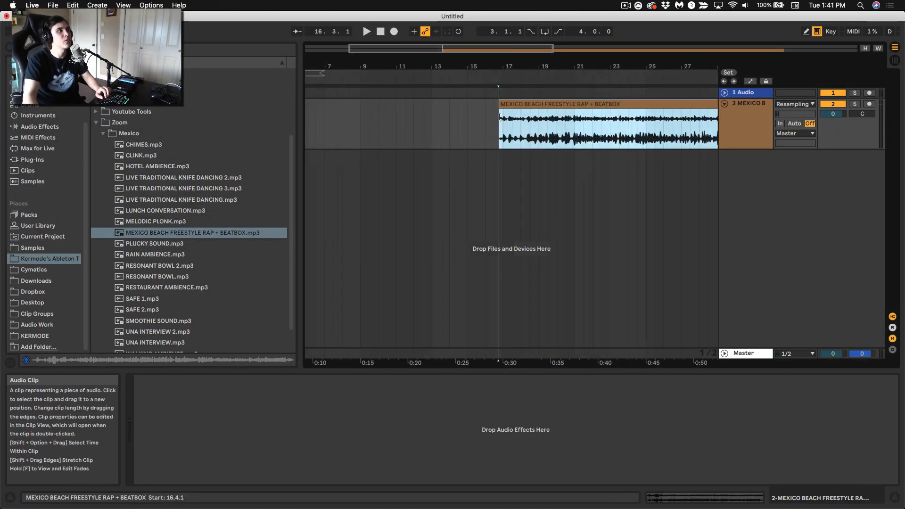
pyautogui.moveTo(592, 64); pyautogui.dragTo(564, 114)
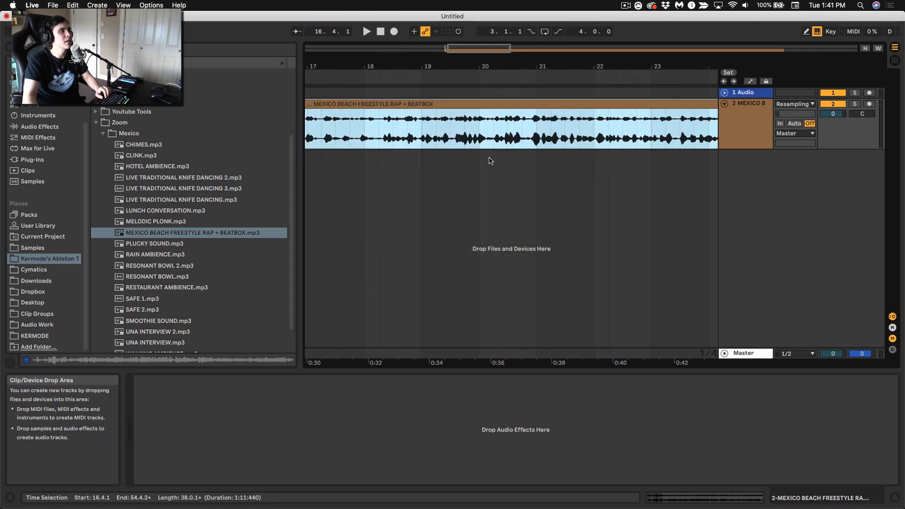
pyautogui.moveTo(491, 70)
pyautogui.mouseDown()
pyautogui.moveTo(480, 46)
pyautogui.moveTo(419, 40)
pyautogui.mouseUp()
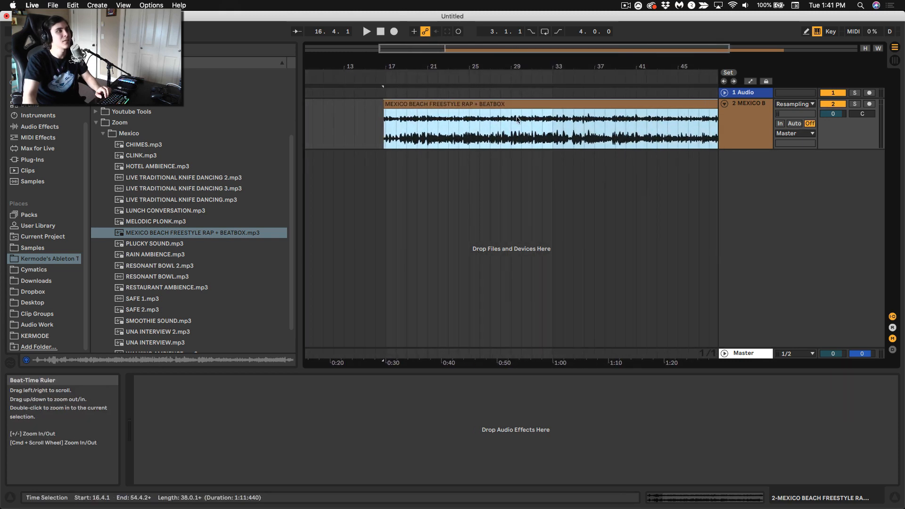
pyautogui.moveTo(508, 141); pyautogui.dragTo(580, 146)
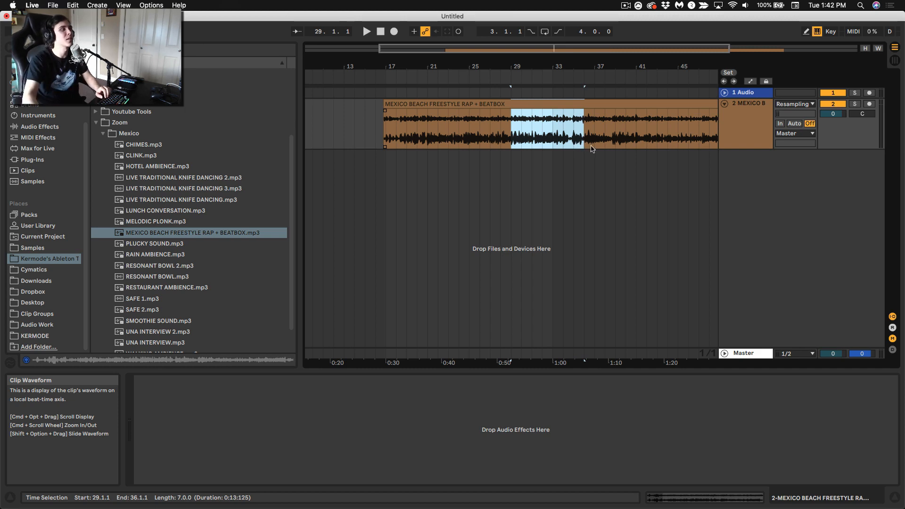
# Add a Compressor to the MEXICO BEACH FREESTYLE RAP + BEATBOX track and place the insert mark at 29.1.1
pyautogui.click(50, 127)
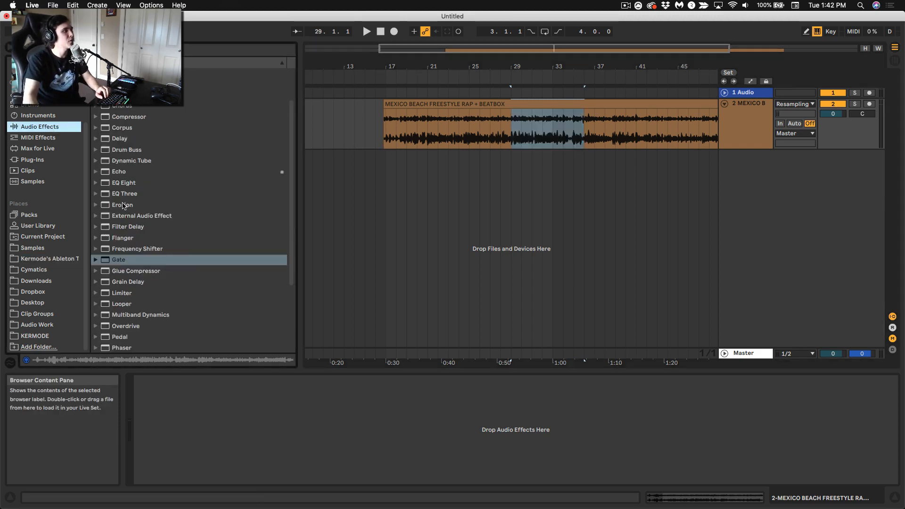
pyautogui.moveTo(129, 118); pyautogui.dragTo(445, 118)
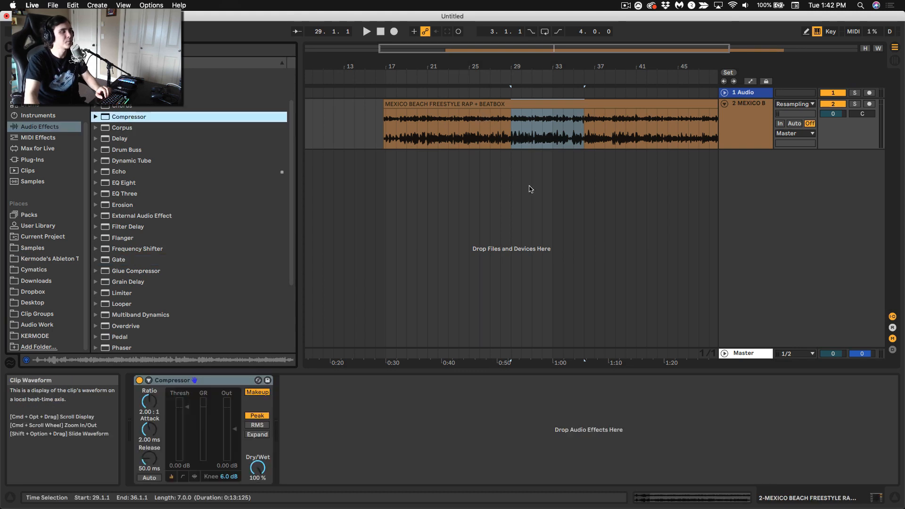
pyautogui.press('z')
pyautogui.press('x')
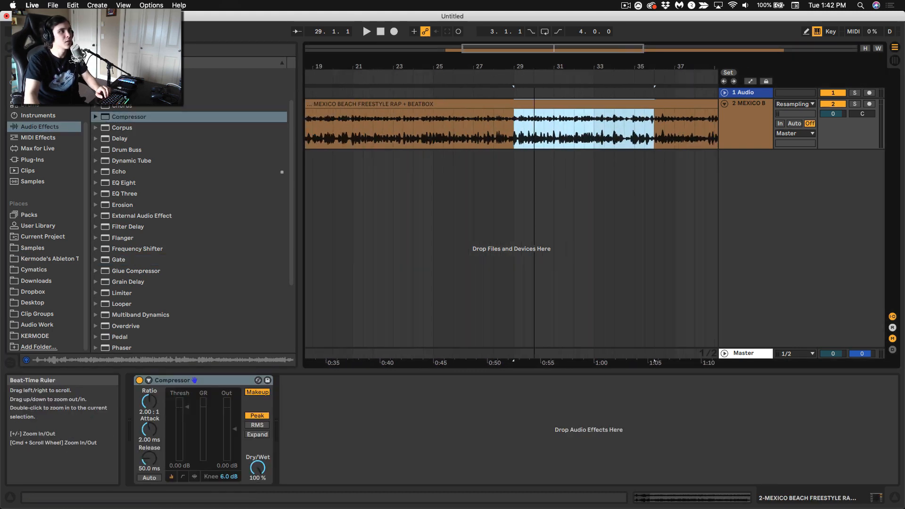
pyautogui.click(516, 126)
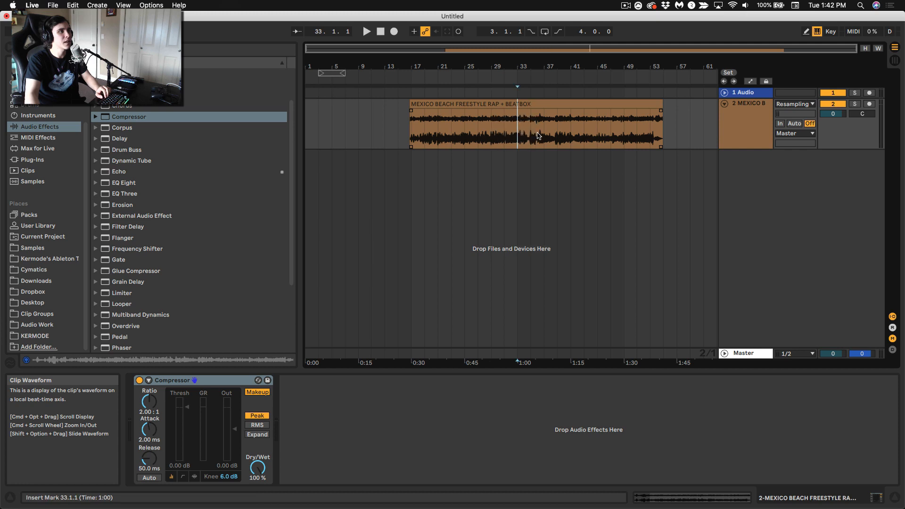
pyautogui.moveTo(531, 136)
pyautogui.mouseDown()
pyautogui.moveTo(557, 136)
pyautogui.moveTo(502, 134)
pyautogui.moveTo(522, 133)
pyautogui.mouseUp()
pyautogui.click(542, 136)
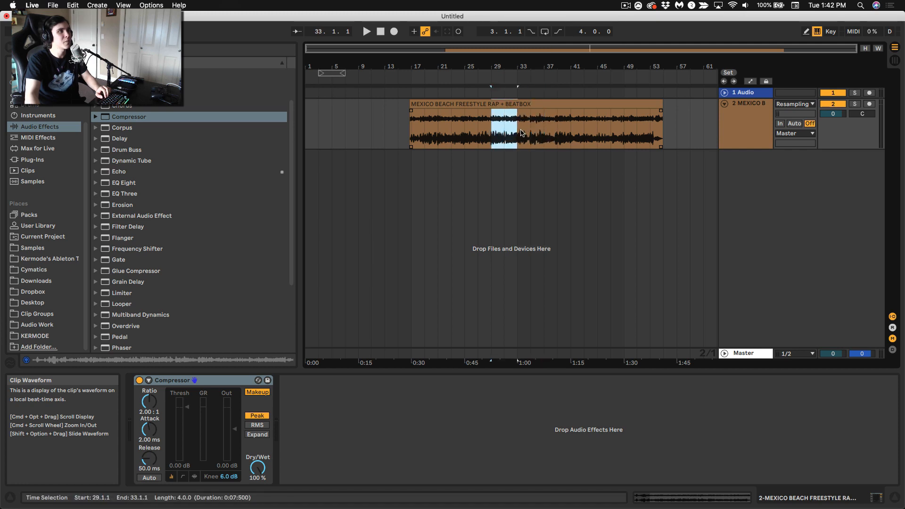
pyautogui.moveTo(496, 66); pyautogui.dragTo(502, 108)
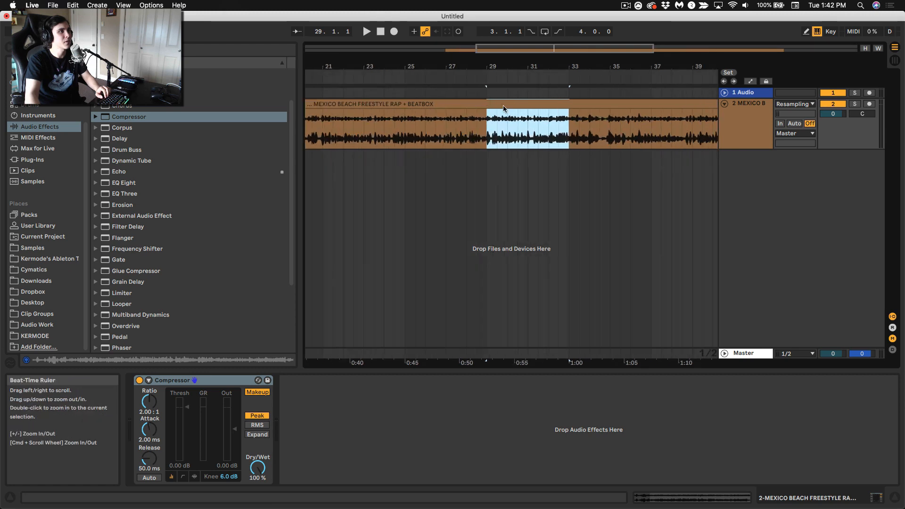
pyautogui.click(484, 134)
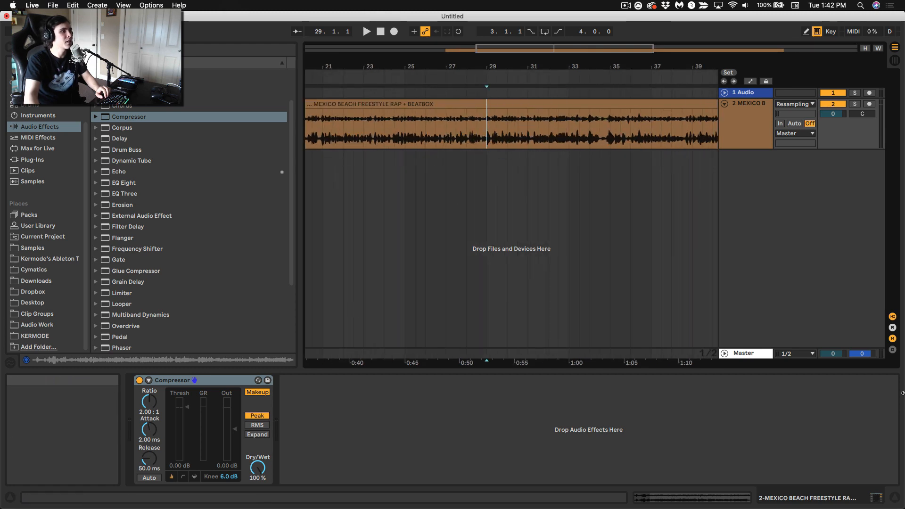
# Disable the Compressor's Makeup, set its ratio to 3.20:1 and lower the threshold to -10.1 dB while playing the rap clip
pyautogui.click(257, 391)
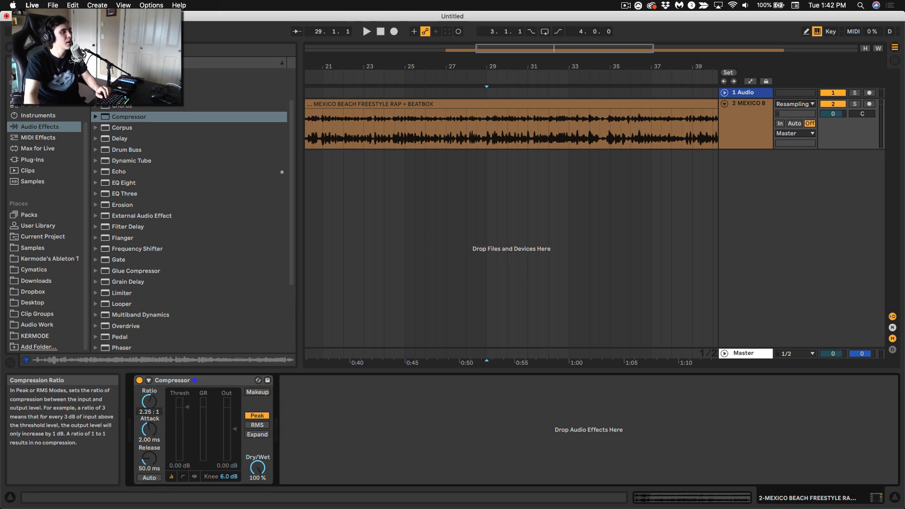
pyautogui.click(182, 410)
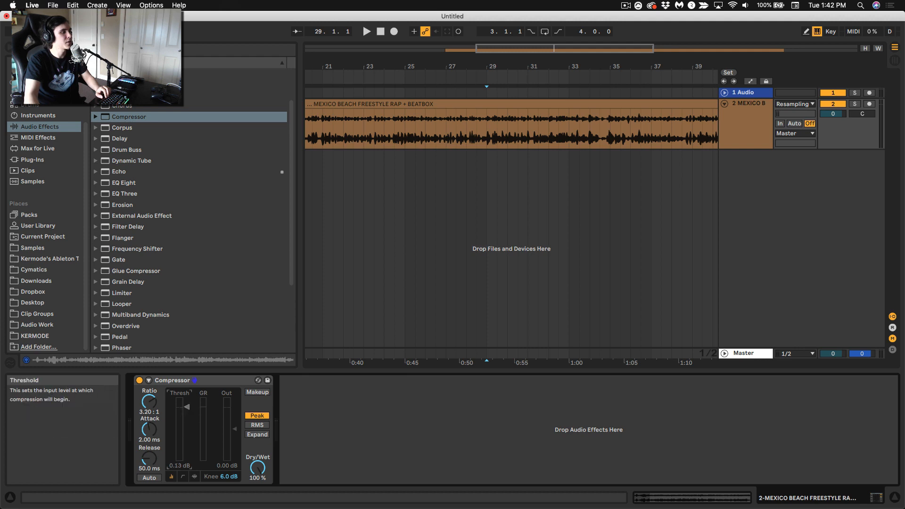
pyautogui.press('space')
pyautogui.moveTo(187, 406)
pyautogui.mouseDown()
pyautogui.moveTo(186, 428)
pyautogui.moveTo(192, 422)
pyautogui.mouseUp()
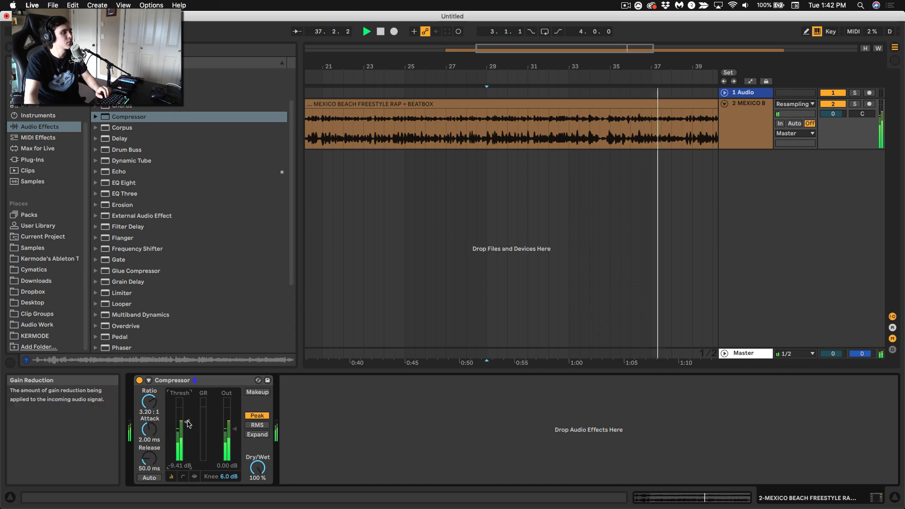
pyautogui.moveTo(188, 423); pyautogui.dragTo(185, 425)
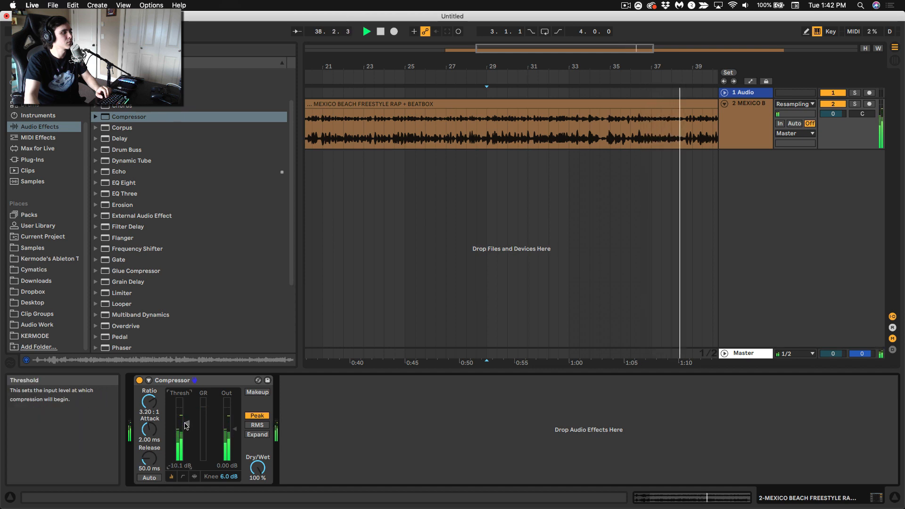
pyautogui.press('space')
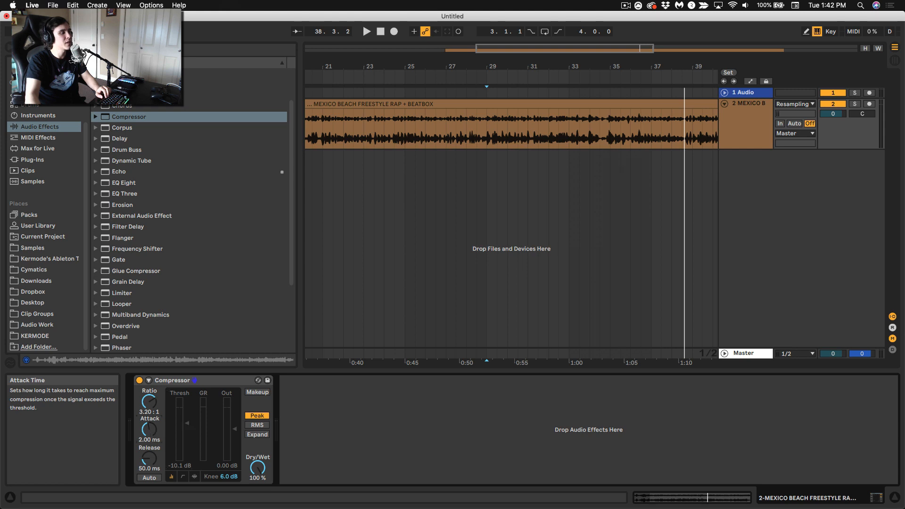
# Set the Compressor's attack to 0.29 ms, release to 73.9 ms, lookahead to 1 ms and knee to 10 dB, showing the transfer curve
pyautogui.moveTo(149, 457); pyautogui.dragTo(149, 448)
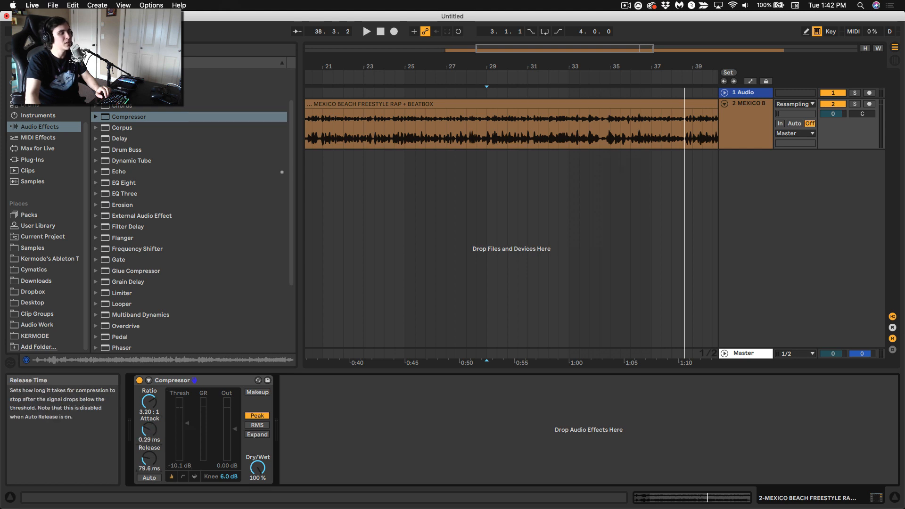
pyautogui.click(183, 475)
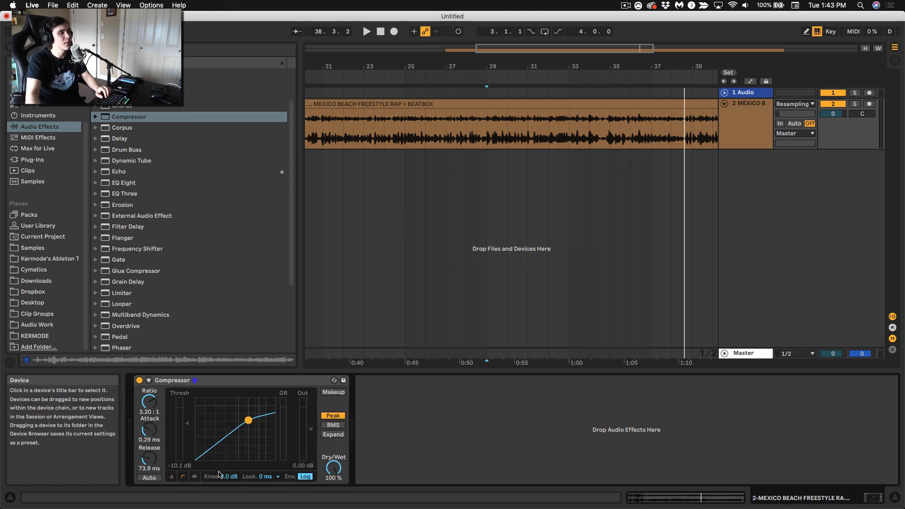
pyautogui.moveTo(230, 475)
pyautogui.mouseDown()
pyautogui.moveTo(229, 466)
pyautogui.moveTo(224, 500)
pyautogui.moveTo(230, 469)
pyautogui.mouseUp()
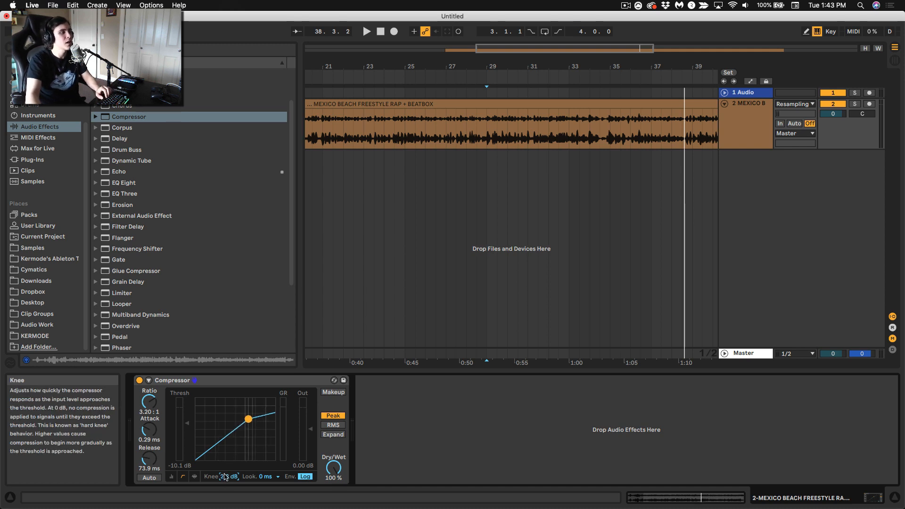
pyautogui.click(266, 476)
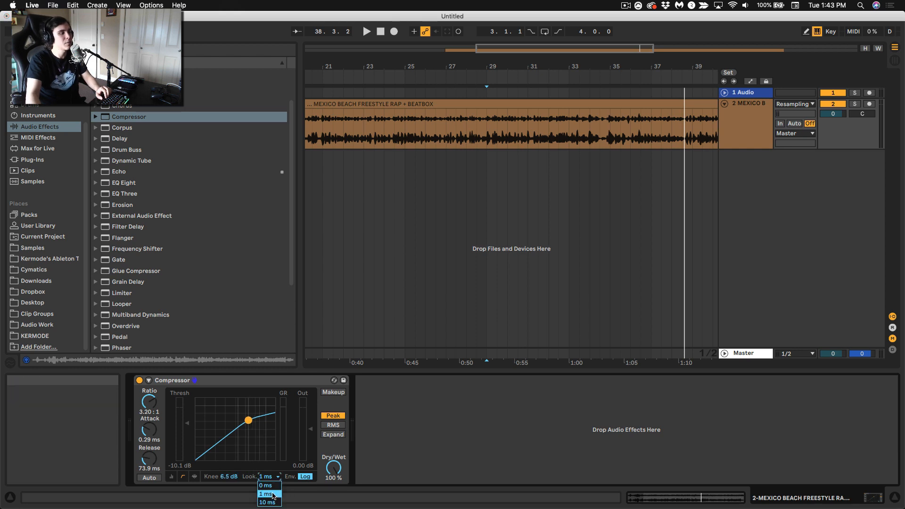
pyautogui.click(272, 496)
pyautogui.moveTo(227, 477); pyautogui.dragTo(226, 470)
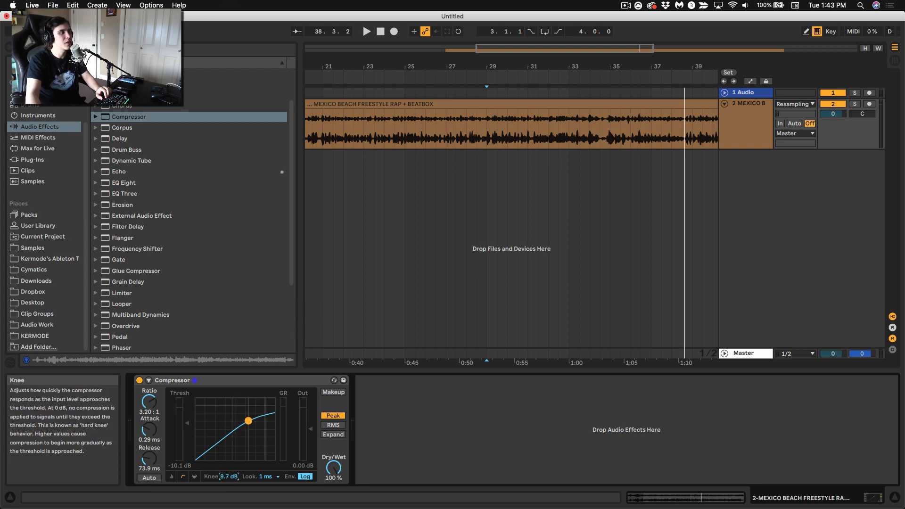
# Set the Compressor's ratio to 4.41:1 and fine-tune the threshold to -10.1 dB while playing from 29.1.1
pyautogui.moveTo(149, 409); pyautogui.dragTo(187, 422)
pyautogui.press('space')
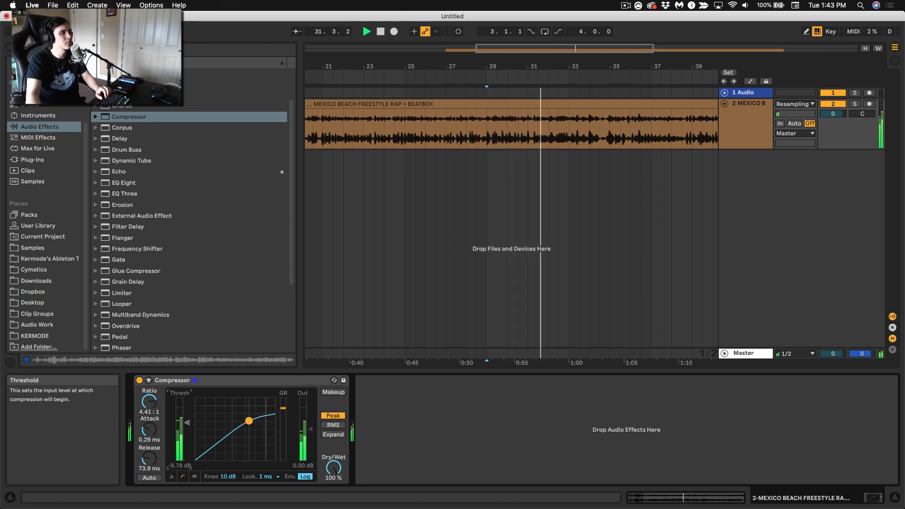
pyautogui.moveTo(187, 422); pyautogui.dragTo(187, 423)
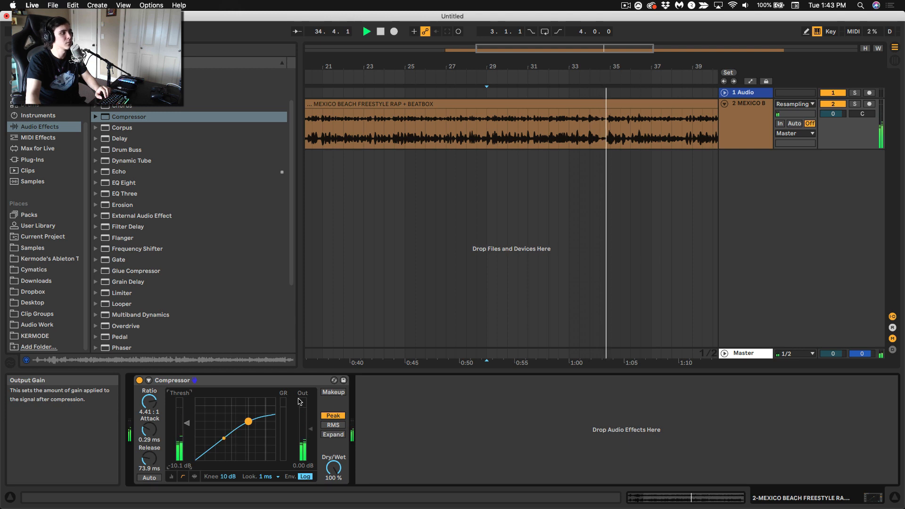
pyautogui.press('space')
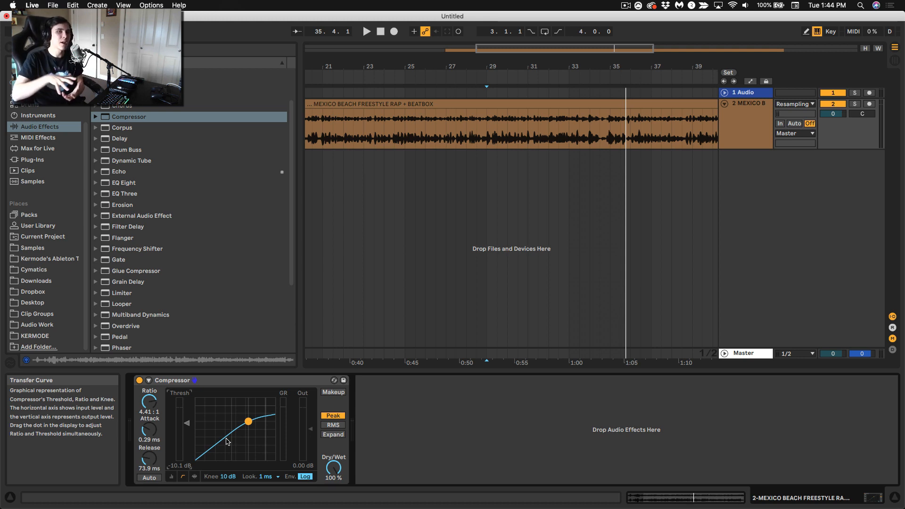
# Replace the rap track's Compressor with a Limiter and select a clip span from 25.1.1 to about the middle of bar 30
pyautogui.click(191, 381)
pyautogui.press('space')
pyautogui.press('Delete')
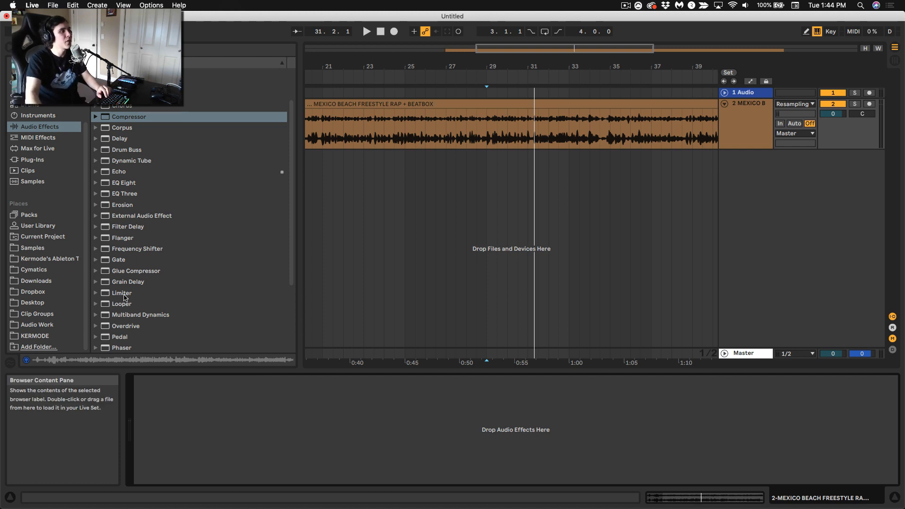
pyautogui.moveTo(124, 297); pyautogui.dragTo(176, 396)
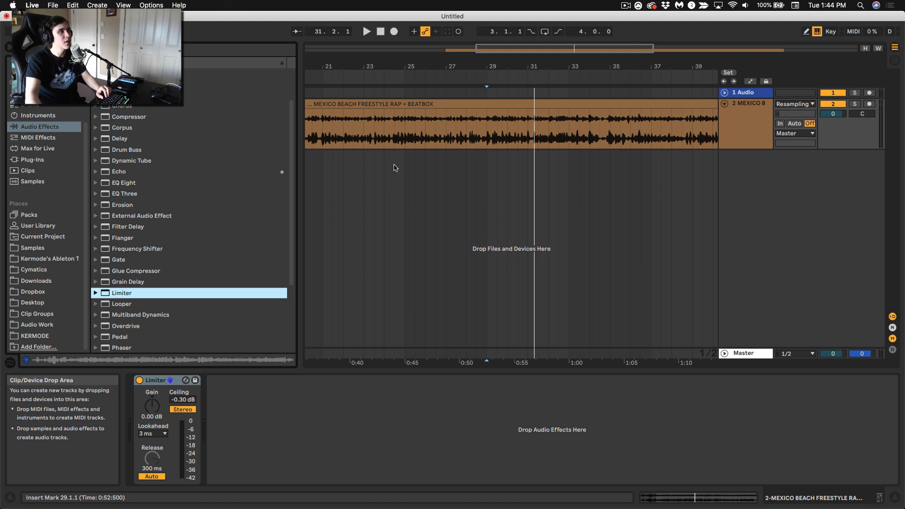
pyautogui.moveTo(404, 140); pyautogui.dragTo(538, 146)
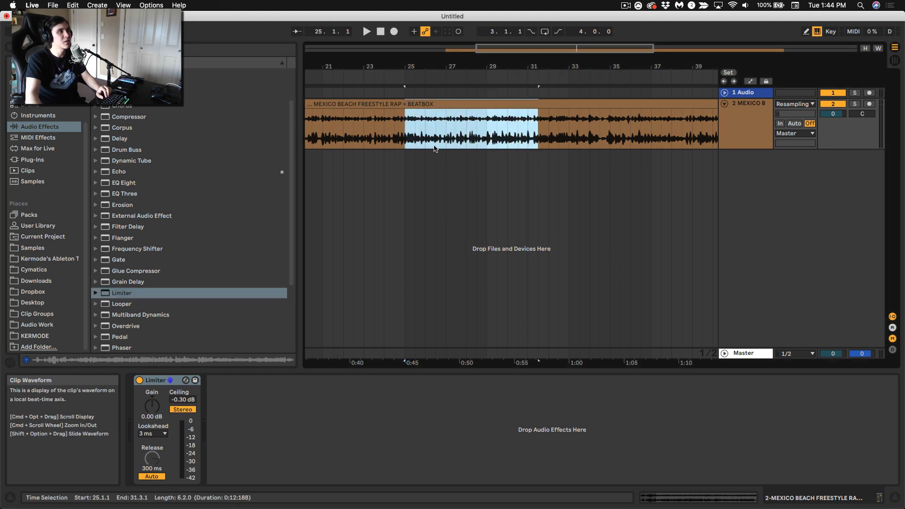
pyautogui.moveTo(407, 139); pyautogui.dragTo(517, 146)
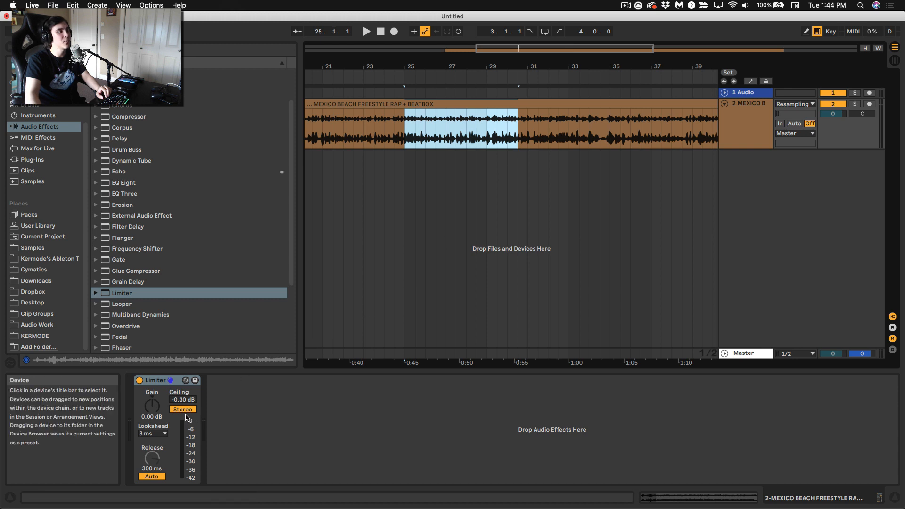
# Switch the Limiter out of Stereo mode and lower its ceiling to about -10 dB while playing from 25.1.1, keeping the gain at 0.00 dB
pyautogui.click(185, 410)
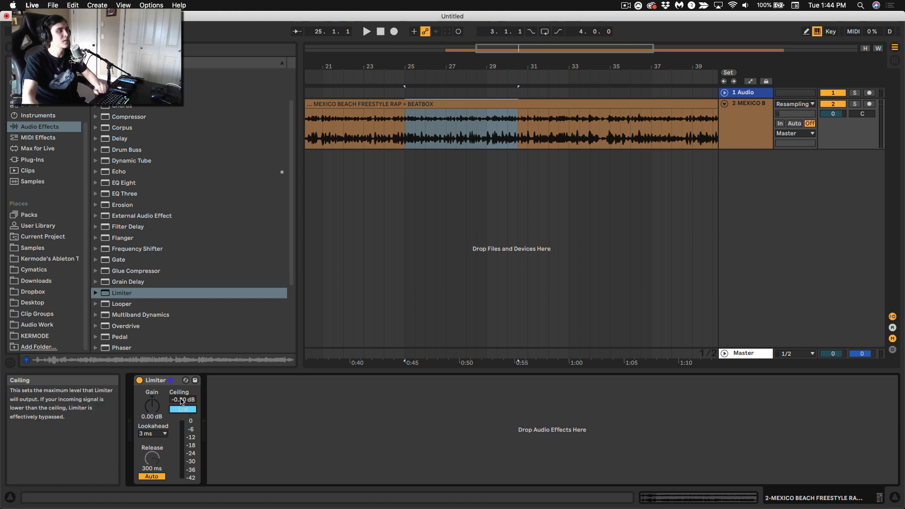
pyautogui.moveTo(152, 405); pyautogui.dragTo(182, 406)
pyautogui.doubleClick(156, 408)
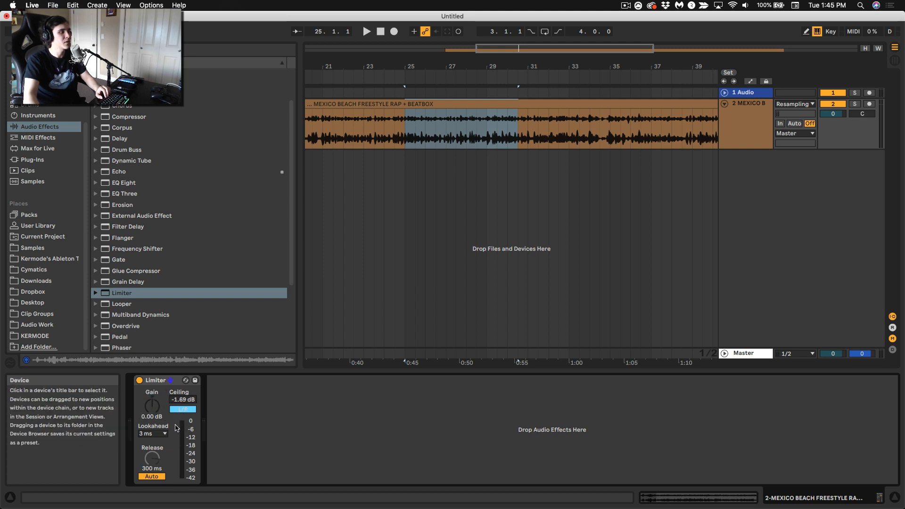
pyautogui.press('space')
pyautogui.moveTo(186, 399); pyautogui.dragTo(186, 446)
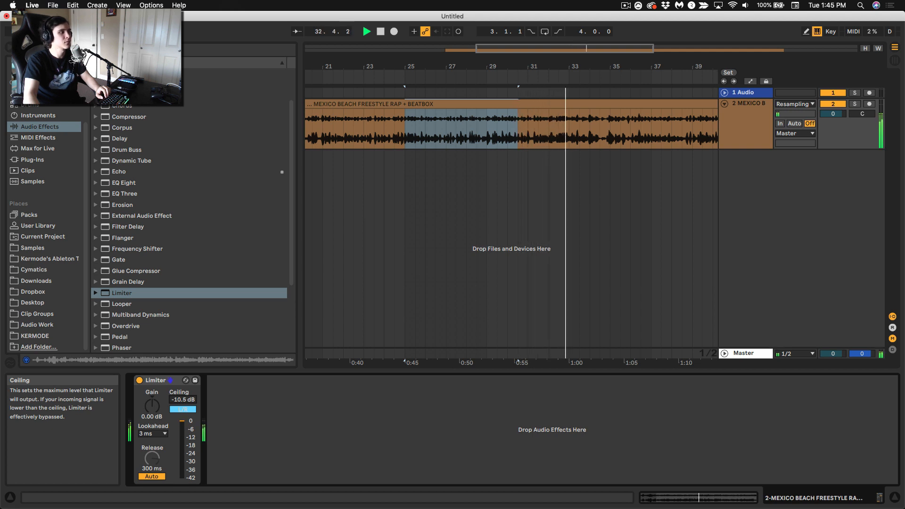
pyautogui.moveTo(182, 399); pyautogui.dragTo(183, 394)
pyautogui.press('space')
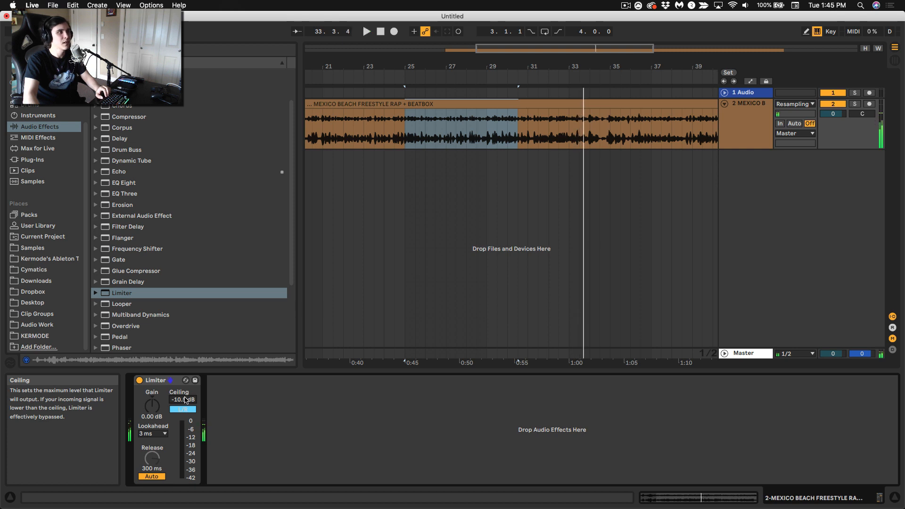
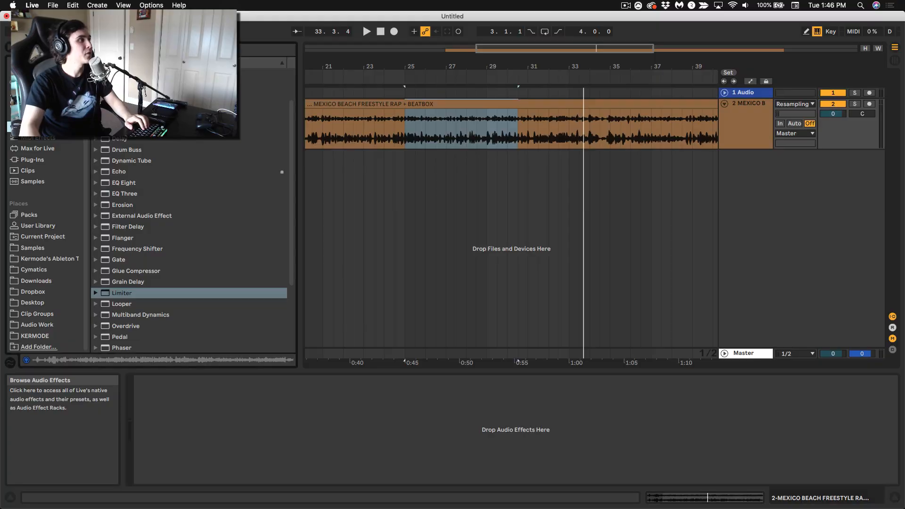
# Load the Operator instrument onto a new MIDI track and arm that track for recording
pyautogui.click(33, 115)
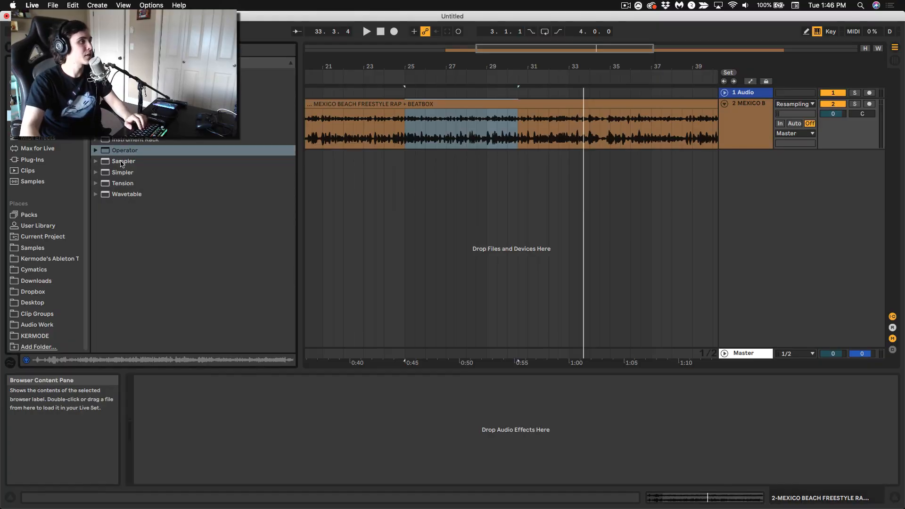
pyautogui.moveTo(121, 163); pyautogui.dragTo(402, 228)
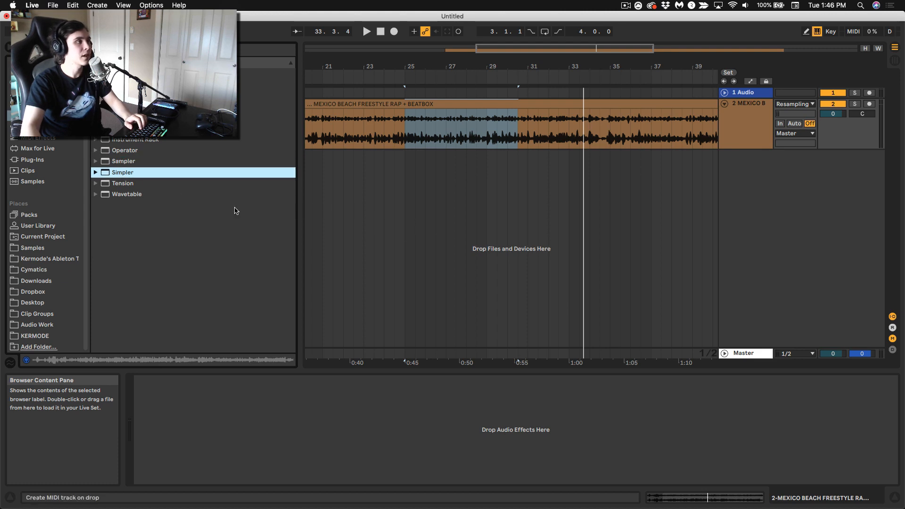
pyautogui.press('super+z')
pyautogui.moveTo(124, 152); pyautogui.dragTo(691, 216)
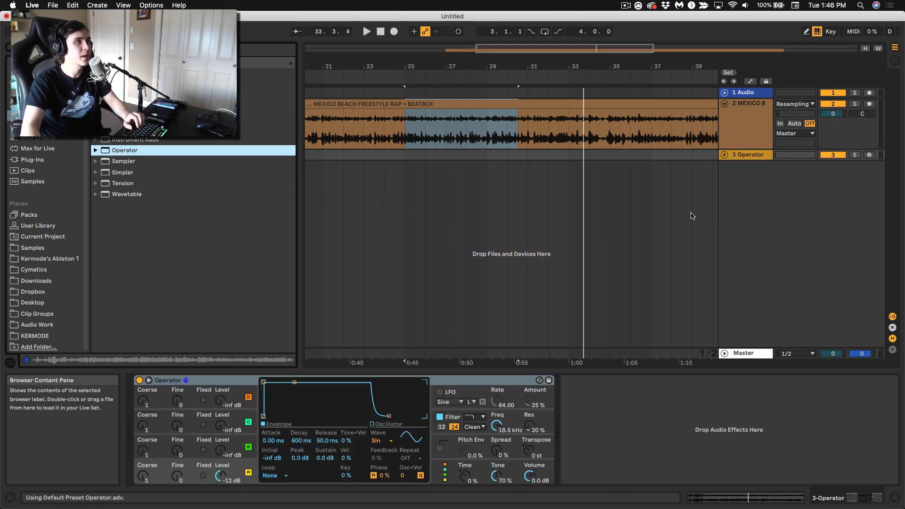
pyautogui.click(869, 155)
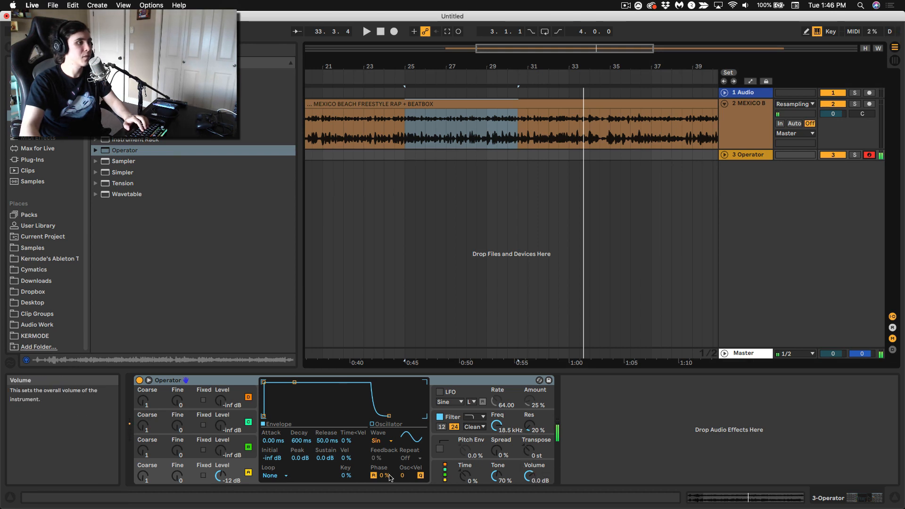
# Set Operator's oscillator A level to 0.0 dB and add the MOscilloscope plug-in after it
pyautogui.doubleClick(216, 470)
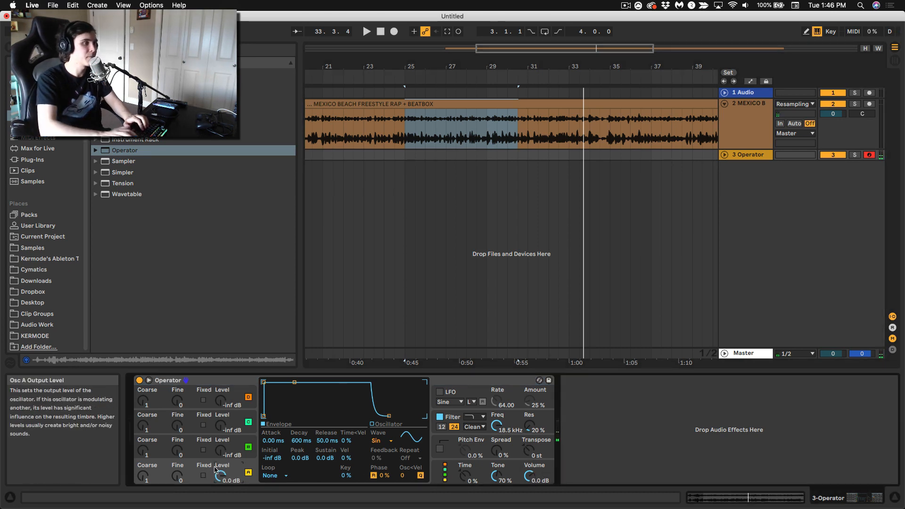
pyautogui.click(35, 159)
pyautogui.moveTo(163, 249); pyautogui.dragTo(699, 424)
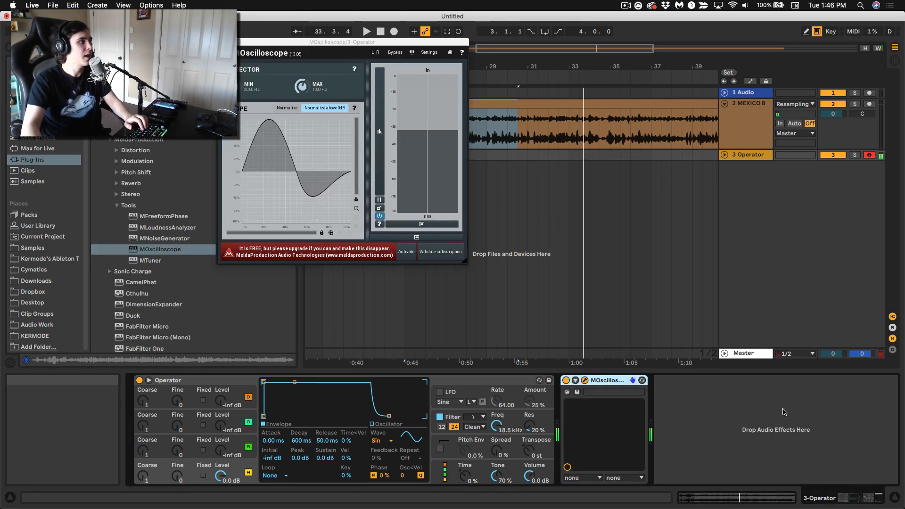
# Insert a Saturator between Operator and MOscilloscope, enable its Soft Clip, and play a note to view the waveform
pyautogui.click(33, 126)
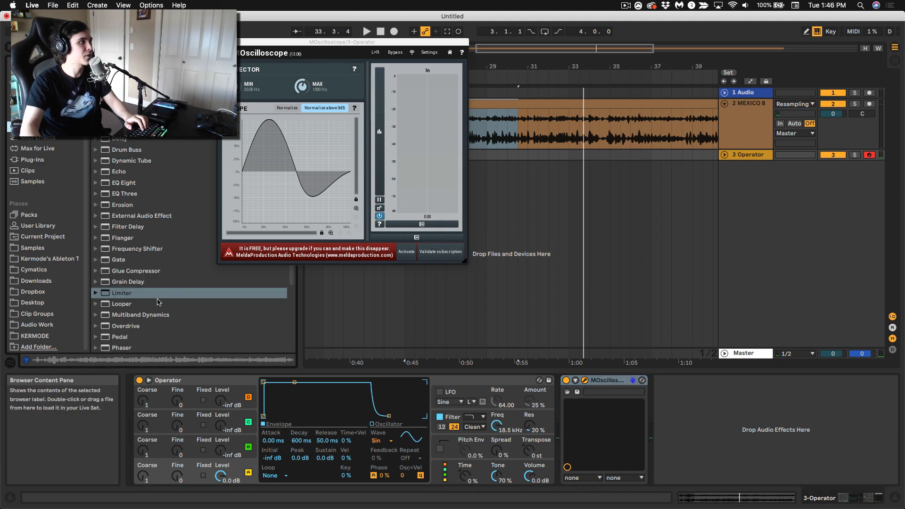
pyautogui.scroll(-3, 141, 341)
pyautogui.moveTo(125, 291); pyautogui.dragTo(563, 424)
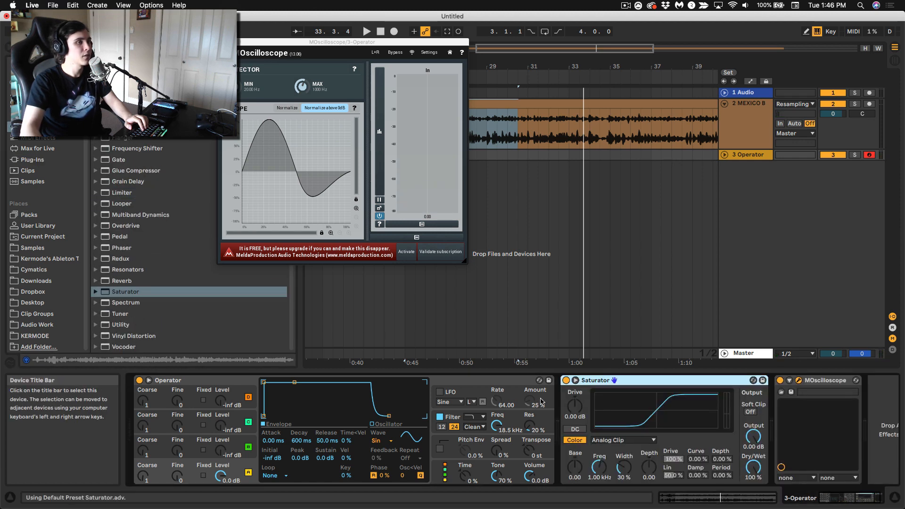
pyautogui.click(750, 412)
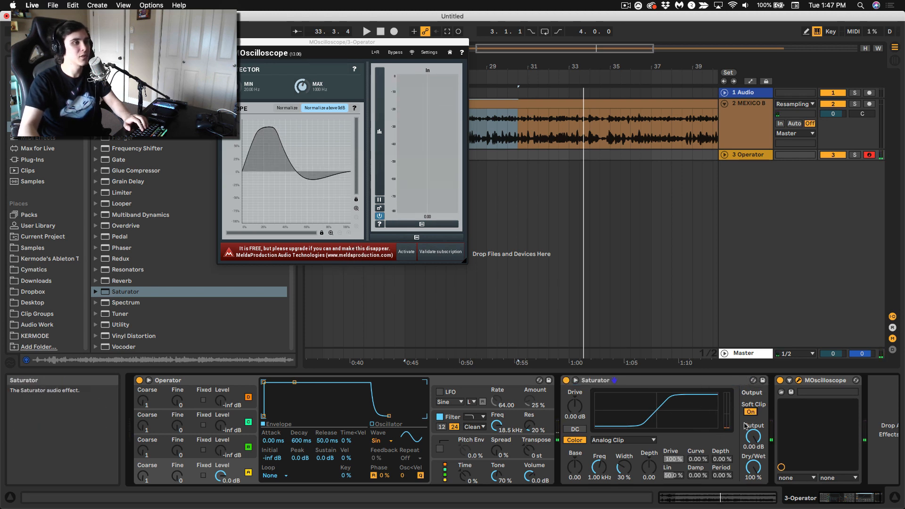
pyautogui.press('a')
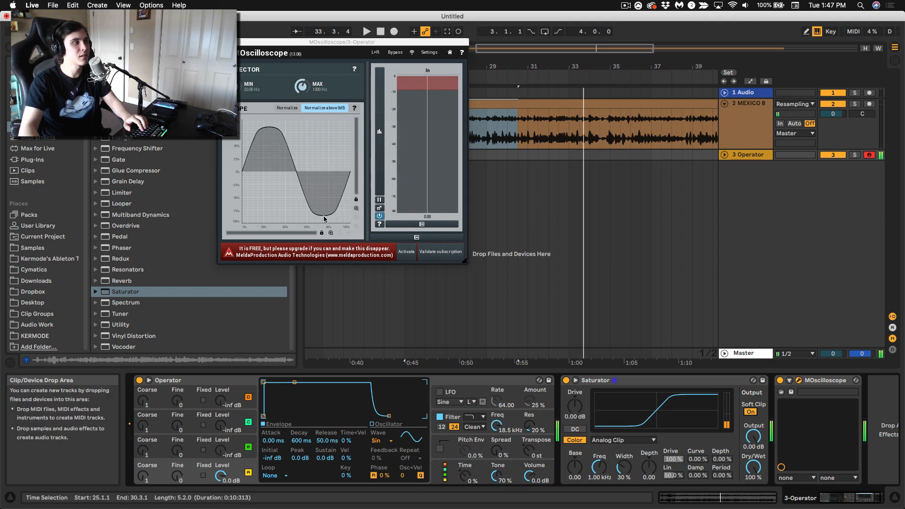
# Raise the Saturator's Drive to 36 dB, then lower it to 4 dB, playing notes to compare the waveform
pyautogui.moveTo(574, 406); pyautogui.dragTo(574, 383)
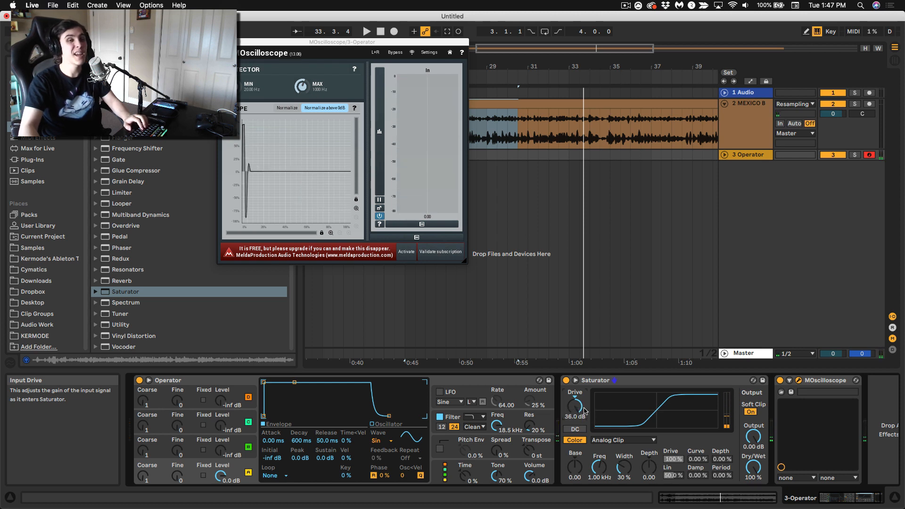
pyautogui.press('a')
pyautogui.moveTo(581, 411); pyautogui.dragTo(581, 450)
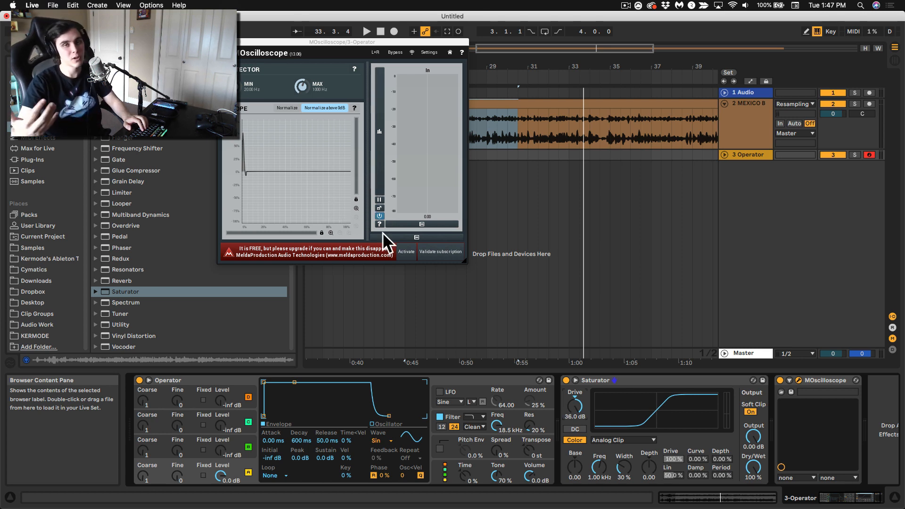
pyautogui.moveTo(574, 405); pyautogui.dragTo(575, 439)
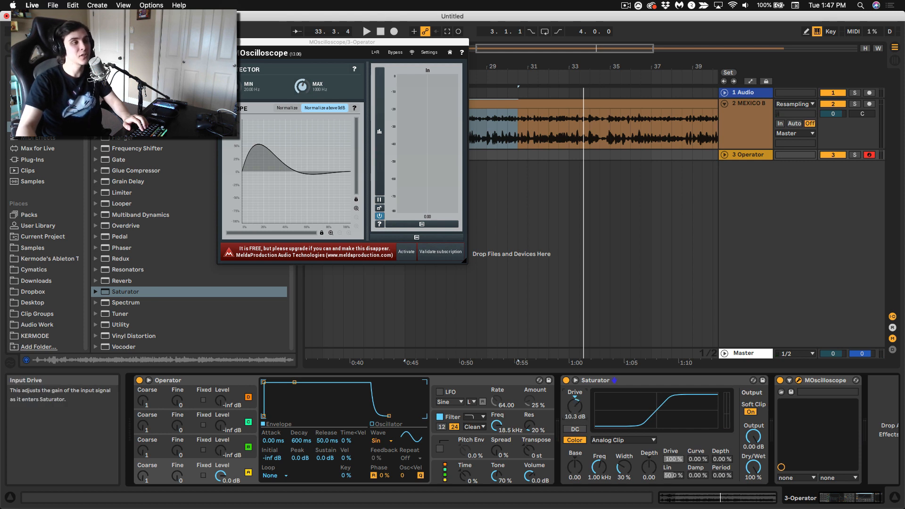
pyautogui.press('a')
pyautogui.moveTo(575, 406); pyautogui.dragTo(574, 412)
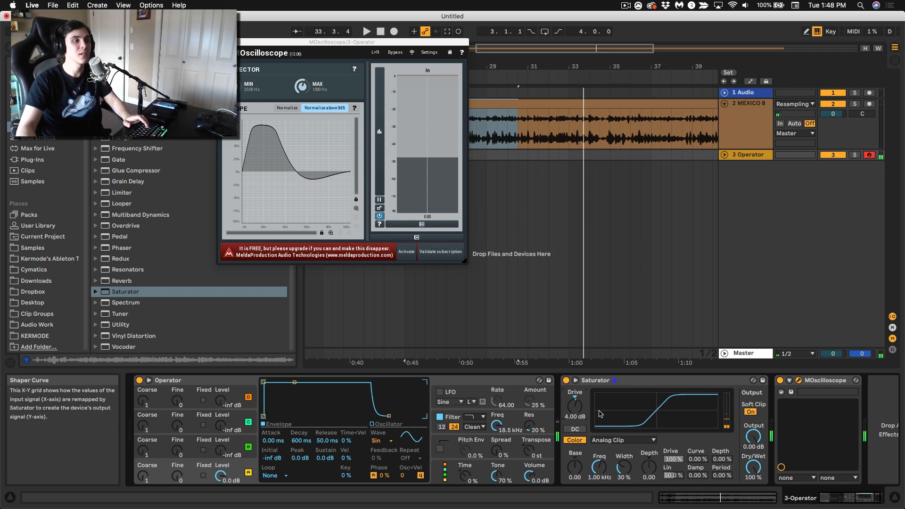
# Delete the Saturator, MOscilloscope and Operator devices from the MIDI track
pyautogui.click(617, 383)
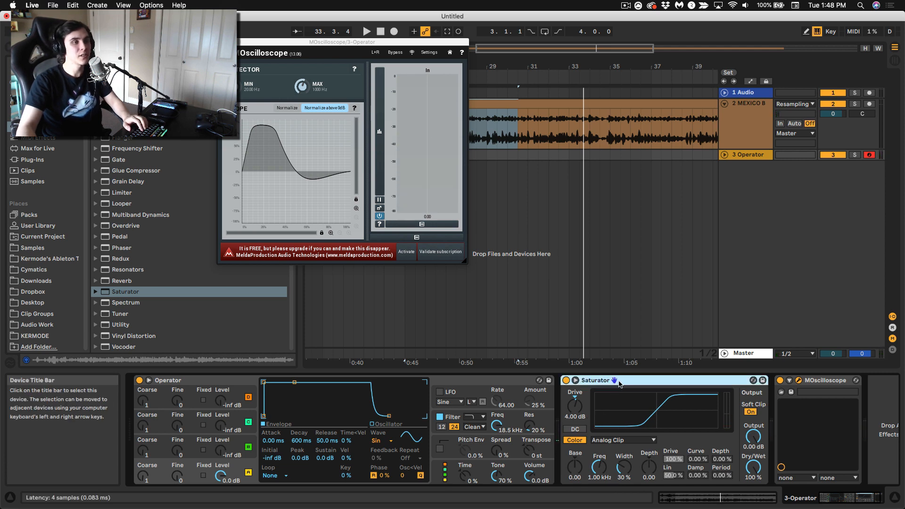
pyautogui.press('Delete')
pyautogui.press('Delete')
pyautogui.press('Delete')
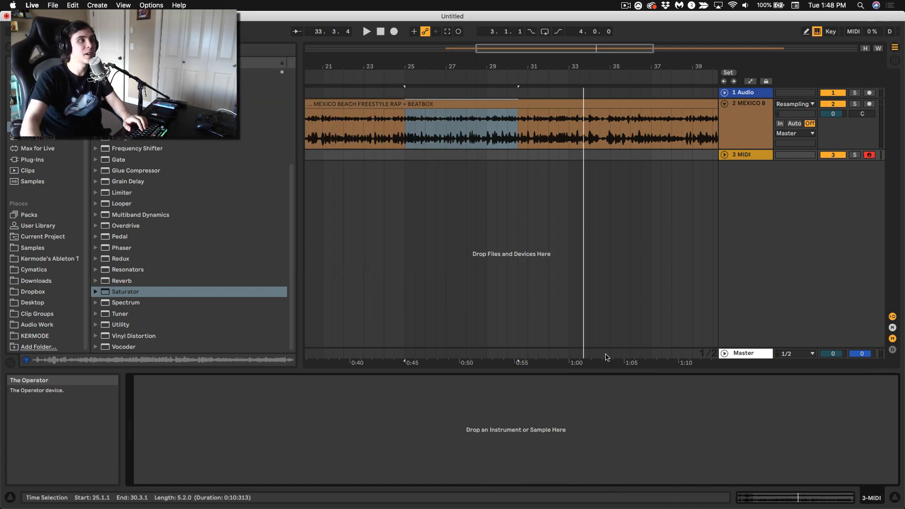
# Place the insert marker at 25.1.1 on the rap track, load a Saturator onto it, and bypass the device
pyautogui.click(404, 124)
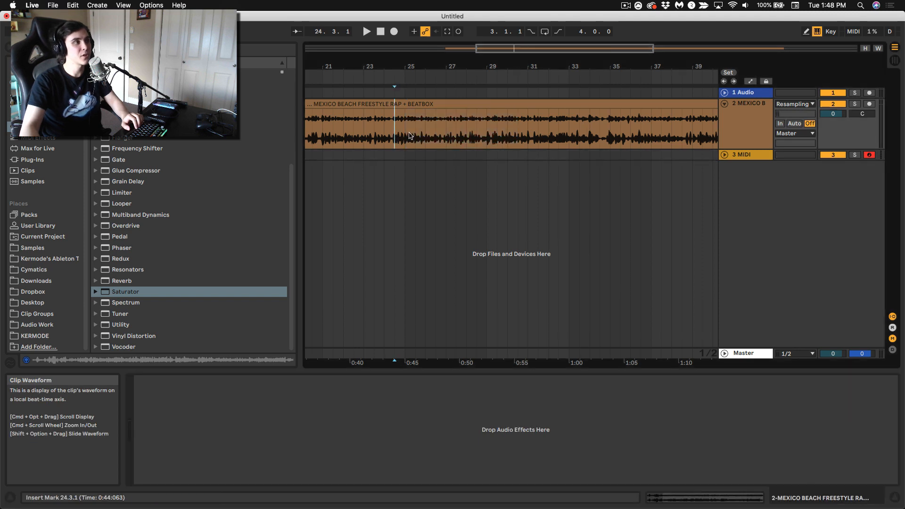
pyautogui.moveTo(123, 292); pyautogui.dragTo(405, 148)
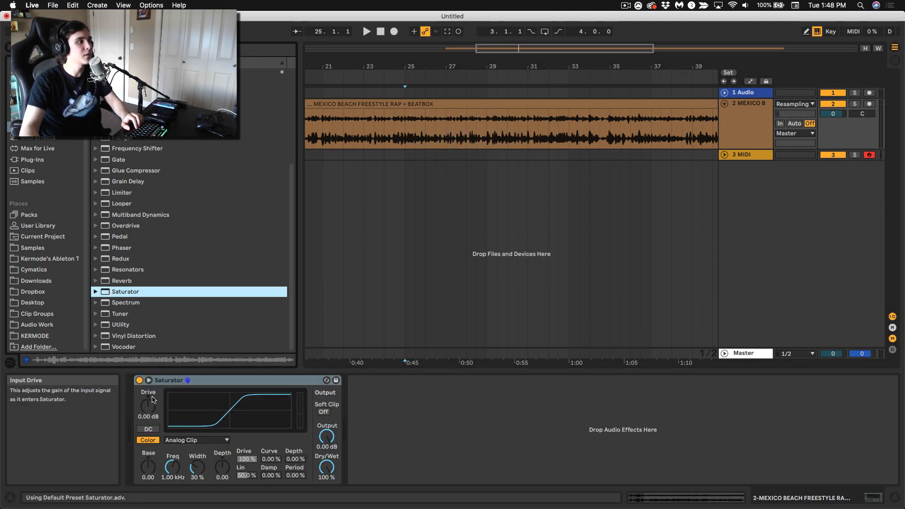
pyautogui.click(140, 380)
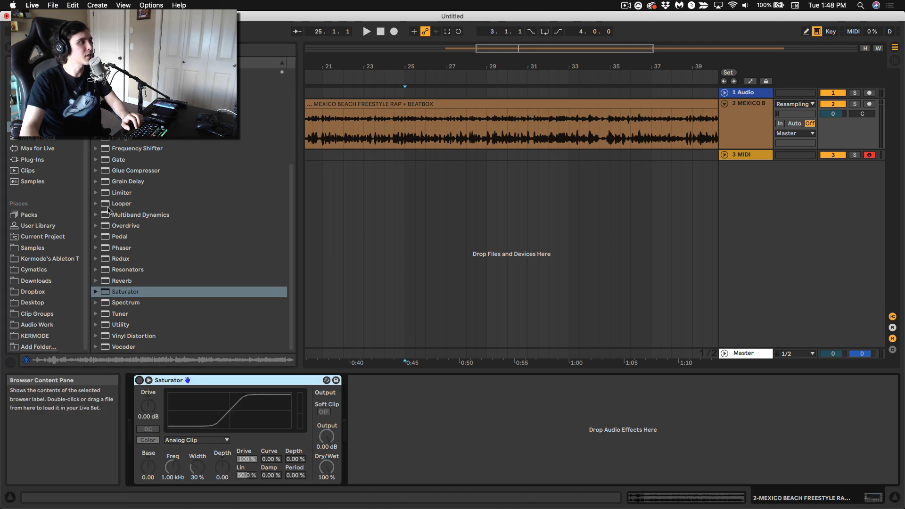
# Add a Limiter before the Saturator, lower its ceiling to -6.19 dB, audition the rap clip, and delete the Limiter
pyautogui.moveTo(121, 195); pyautogui.dragTo(186, 430)
pyautogui.press('space')
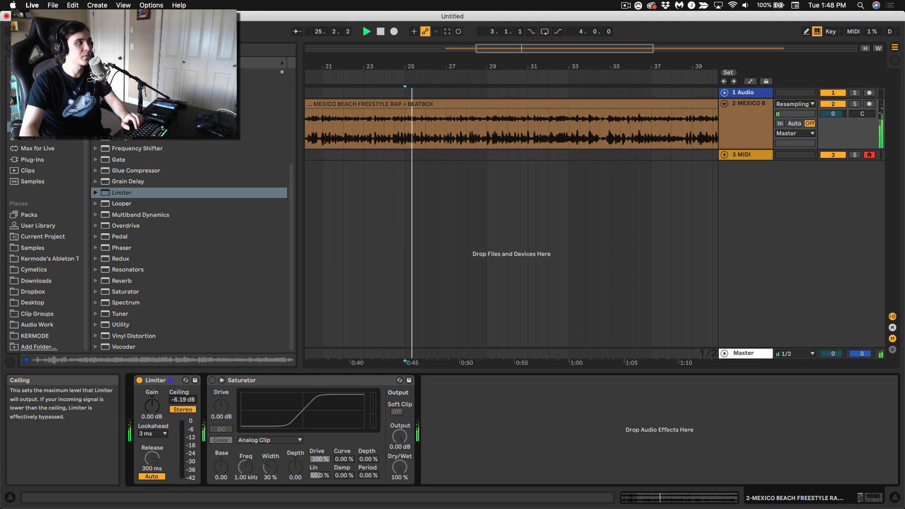
pyautogui.press('space')
pyautogui.press('space')
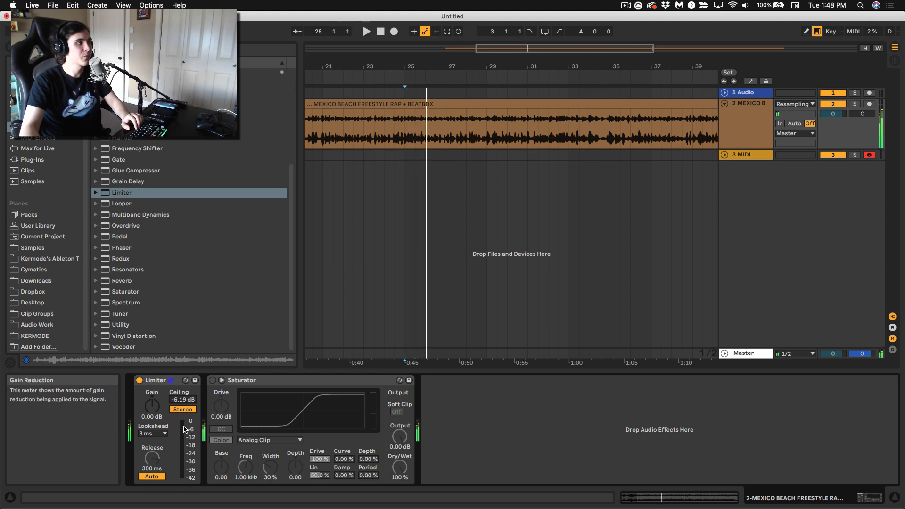
pyautogui.press('space')
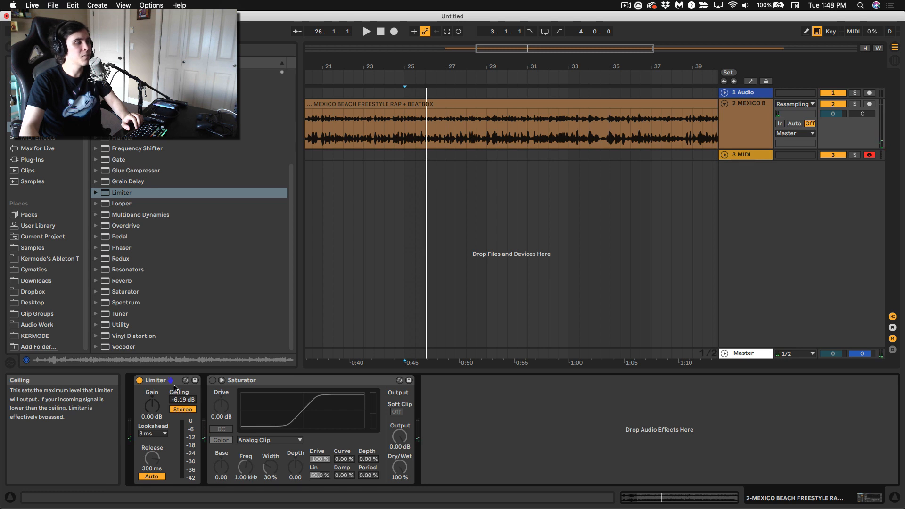
pyautogui.click(174, 384)
pyautogui.press('Delete')
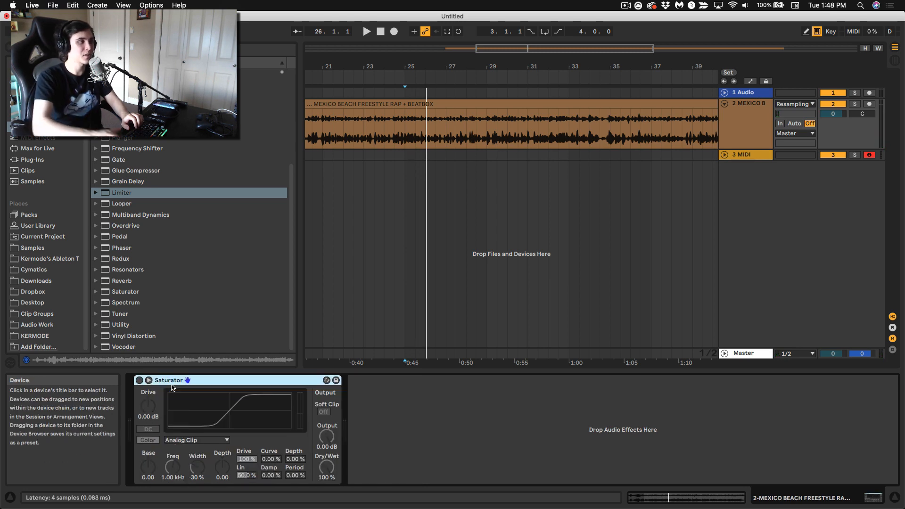
# Activate the rap track's Saturator with Soft Clip on and Drive at 6 dB, and audition from 25.1.1
pyautogui.click(139, 380)
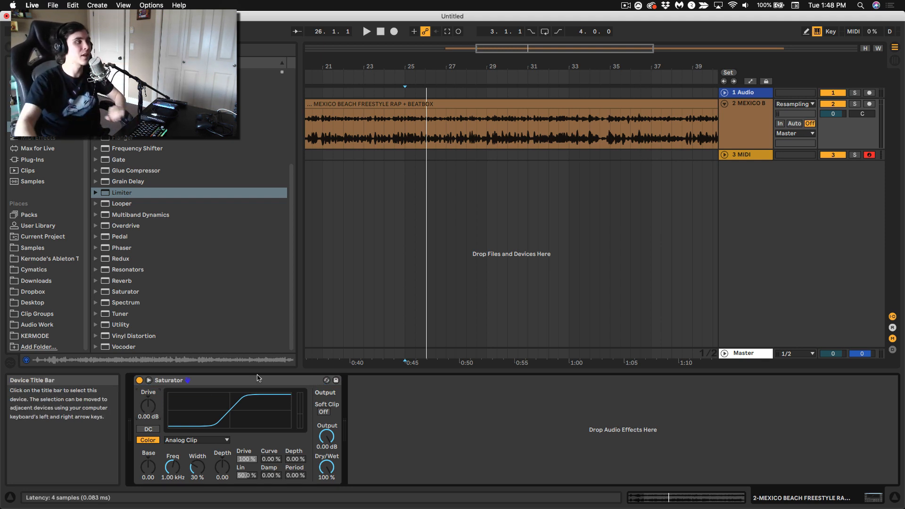
pyautogui.click(323, 411)
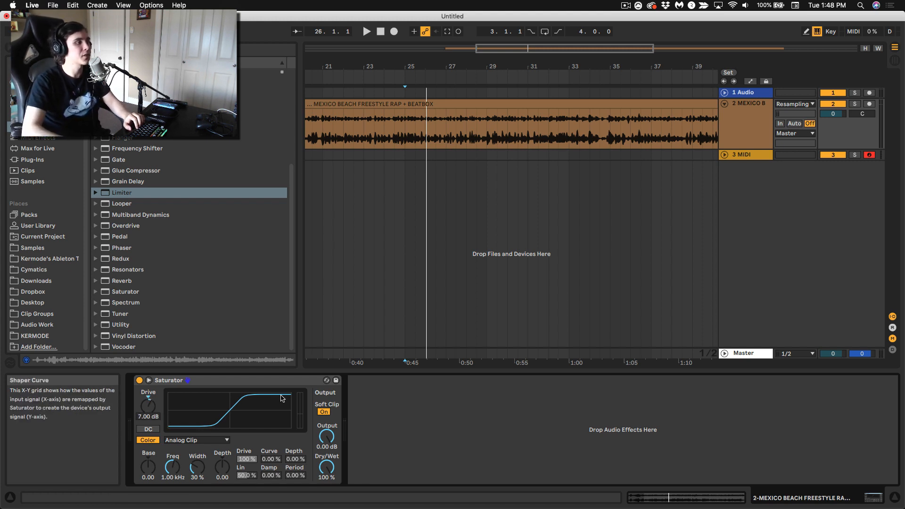
pyautogui.press('space')
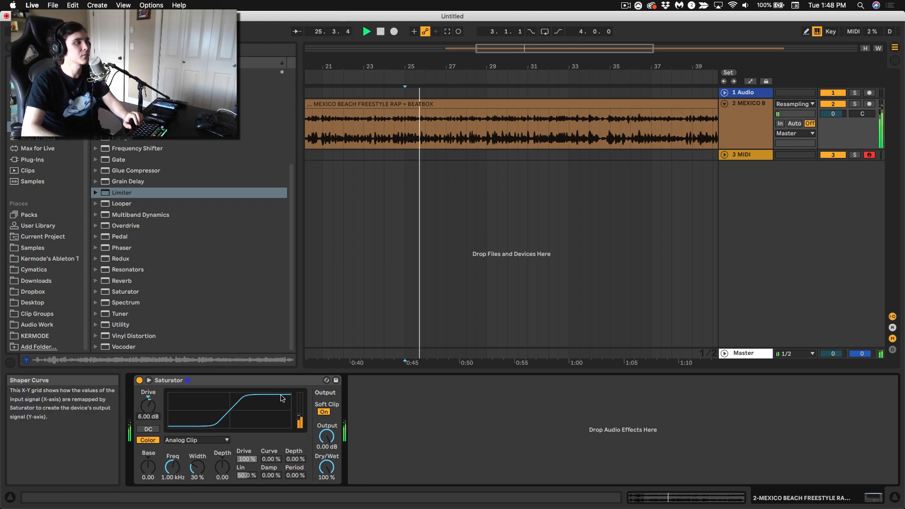
pyautogui.press('space')
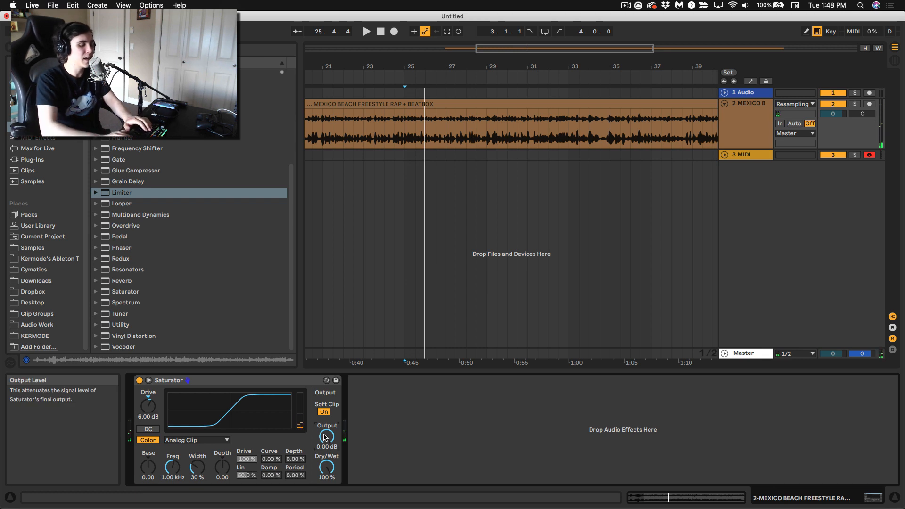
# Set the Saturator's Drive to 10 dB and its Output to -10 dB while auditioning the rap clip
pyautogui.moveTo(325, 437); pyautogui.dragTo(325, 452)
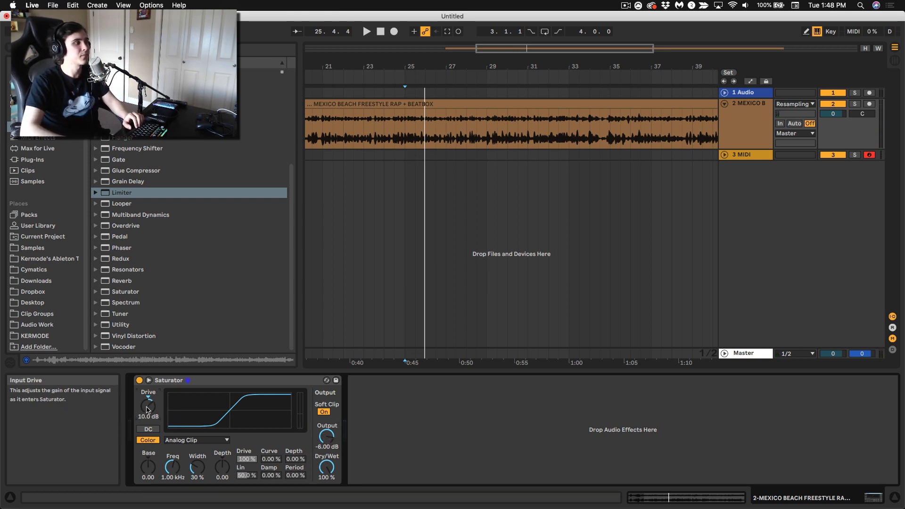
pyautogui.press('space')
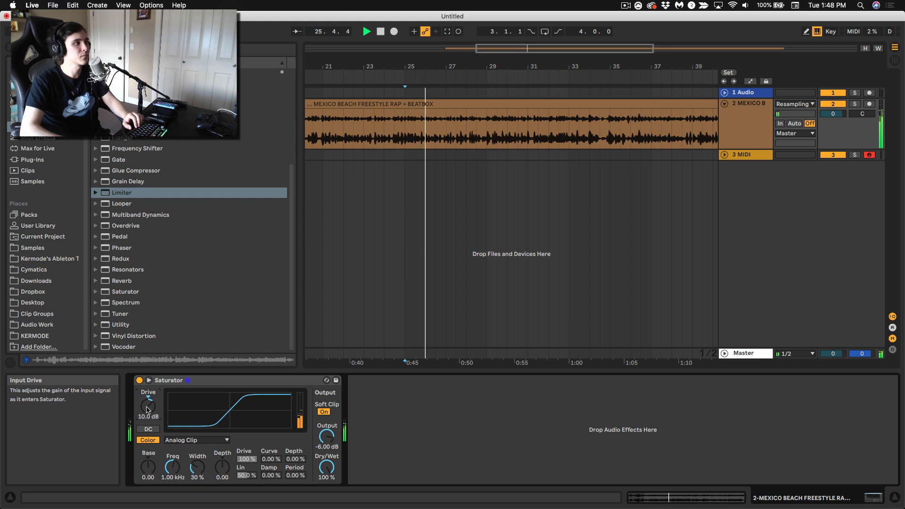
pyautogui.press('space')
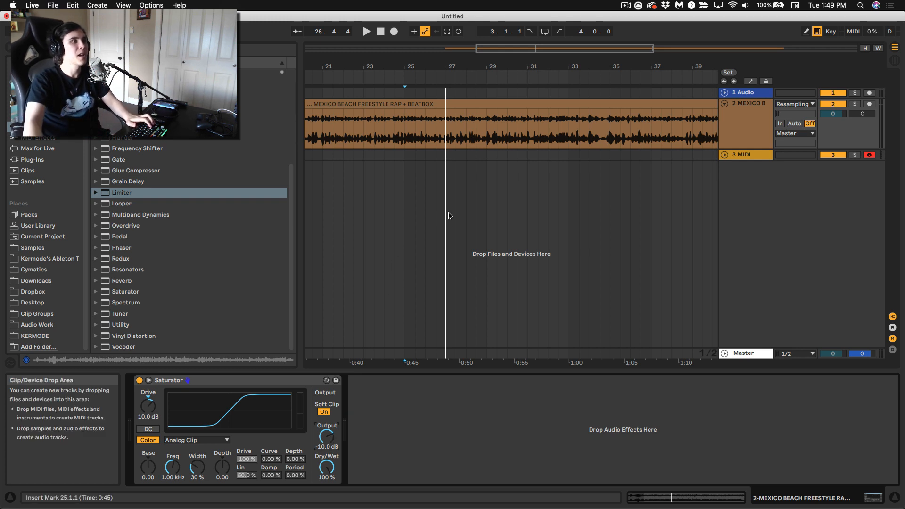
# Compare the rap track's peak level in Session View during playback with the Saturator bypassed and active
pyautogui.press('Tab')
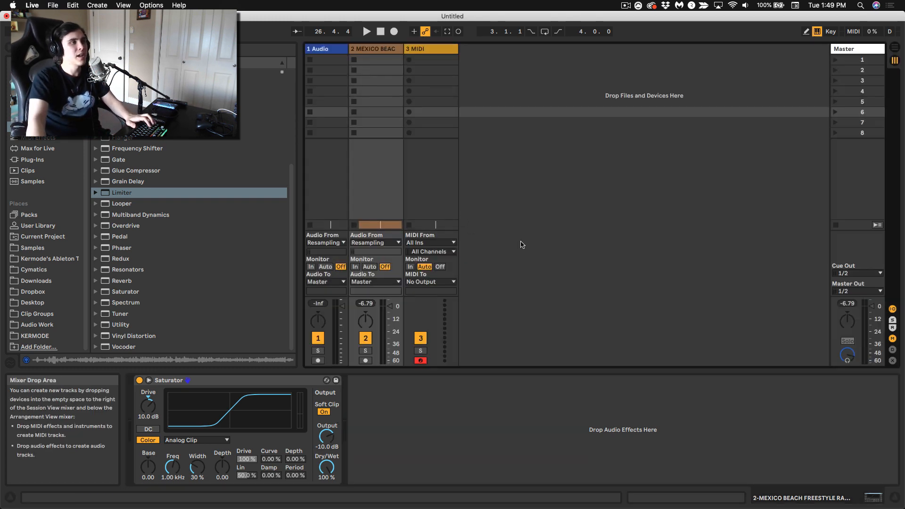
pyautogui.click(365, 306)
pyautogui.click(139, 380)
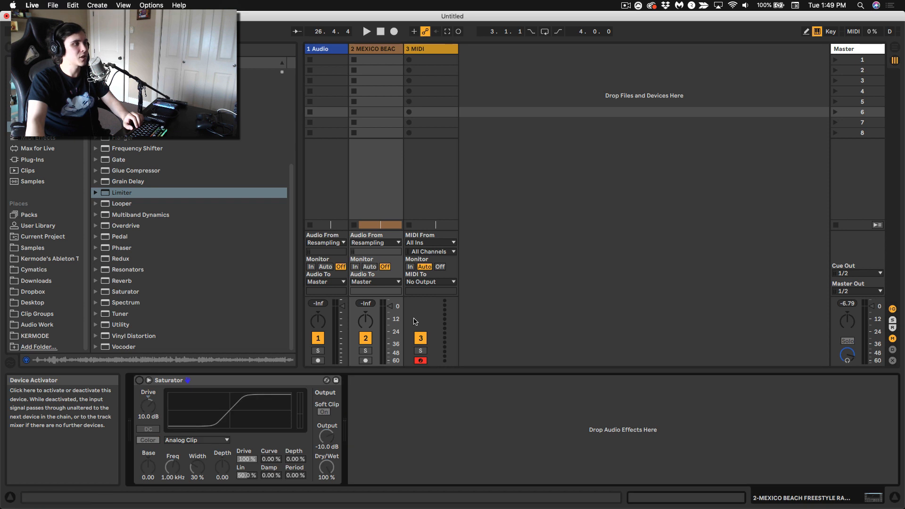
pyautogui.press('space')
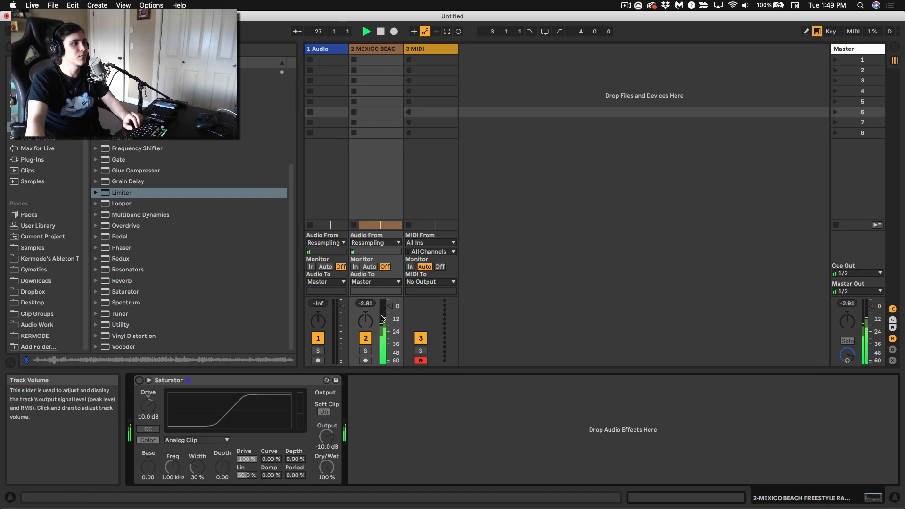
pyautogui.press('space')
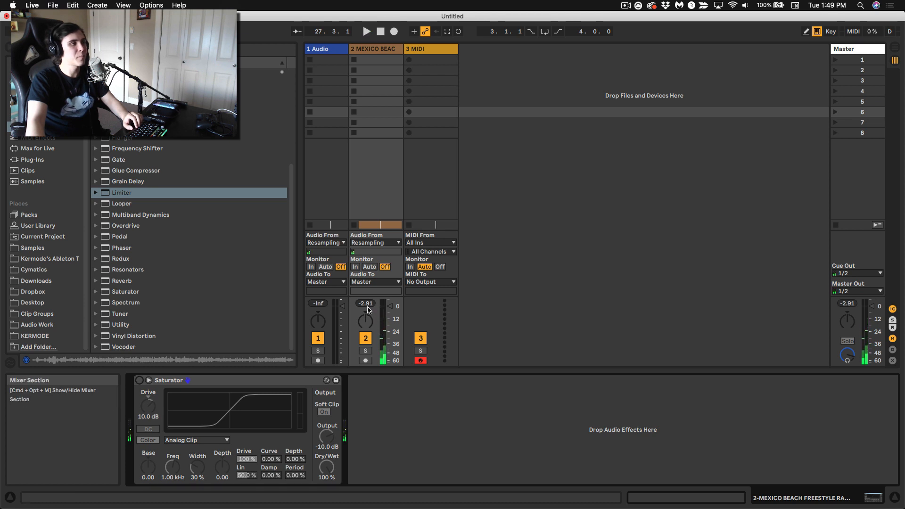
pyautogui.click(139, 380)
pyautogui.press('space')
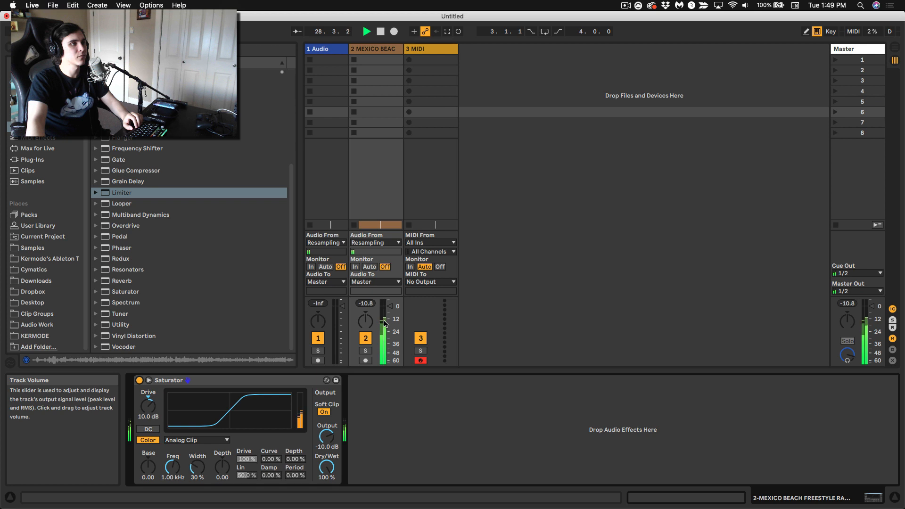
pyautogui.press('space')
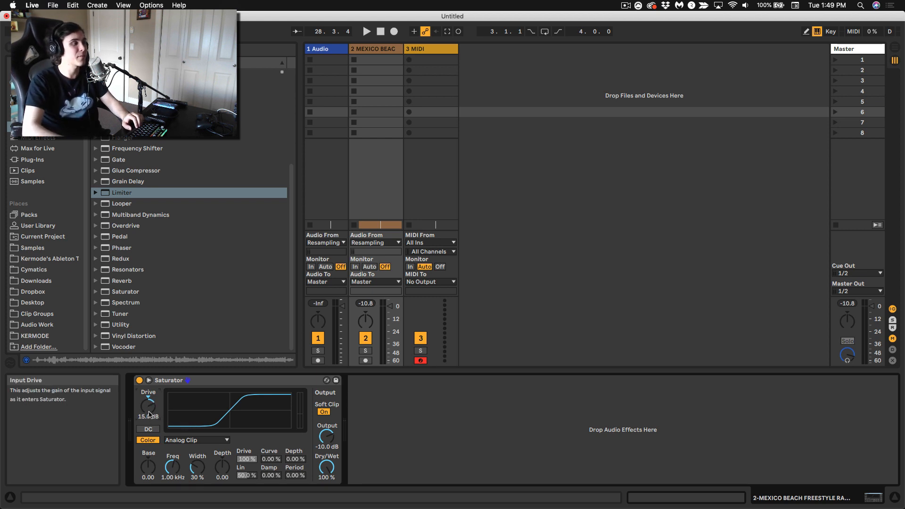
# Set the Saturator's Drive to 14 dB and Output to -14 dB during playback, toggling the device to compare peaks
pyautogui.press('space')
pyautogui.scroll(2, 149, 406)
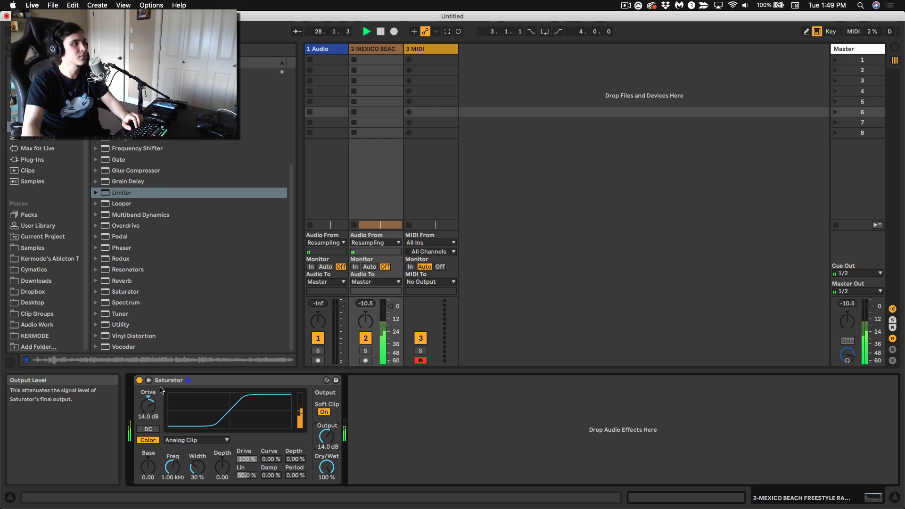
pyautogui.click(139, 380)
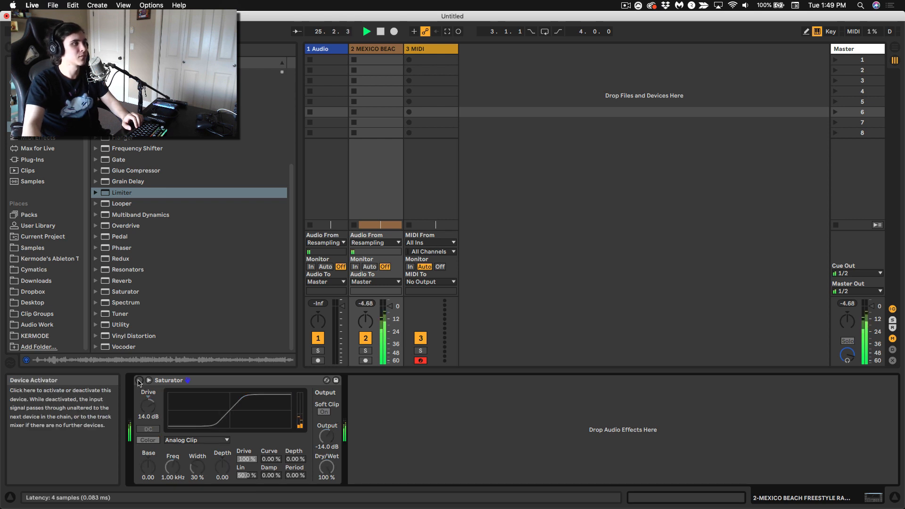
pyautogui.click(139, 380)
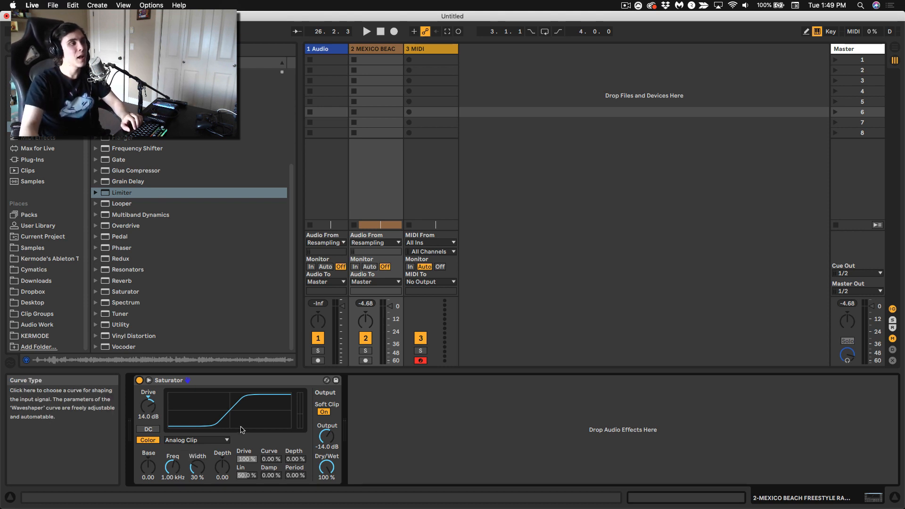
# Delete the Saturator from the rap track and return to Arrangement View
pyautogui.click(234, 383)
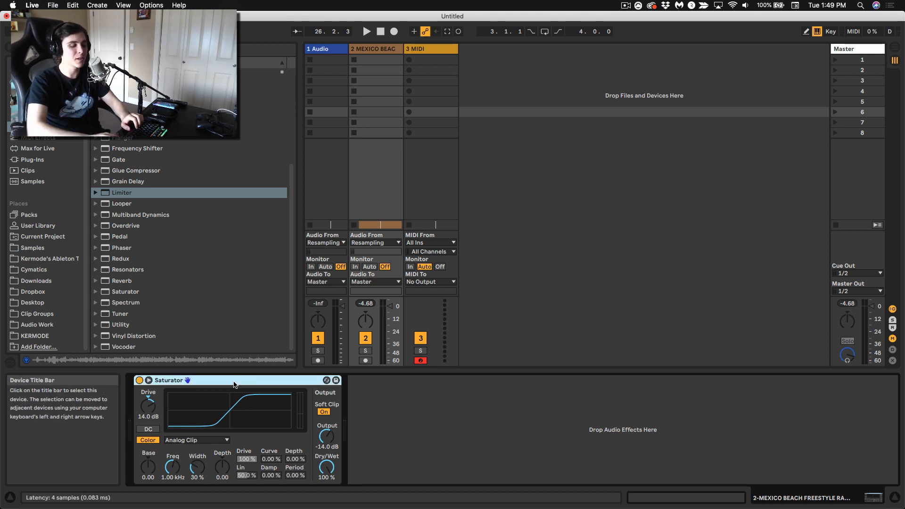
pyautogui.press('Delete')
pyautogui.press('Tab')
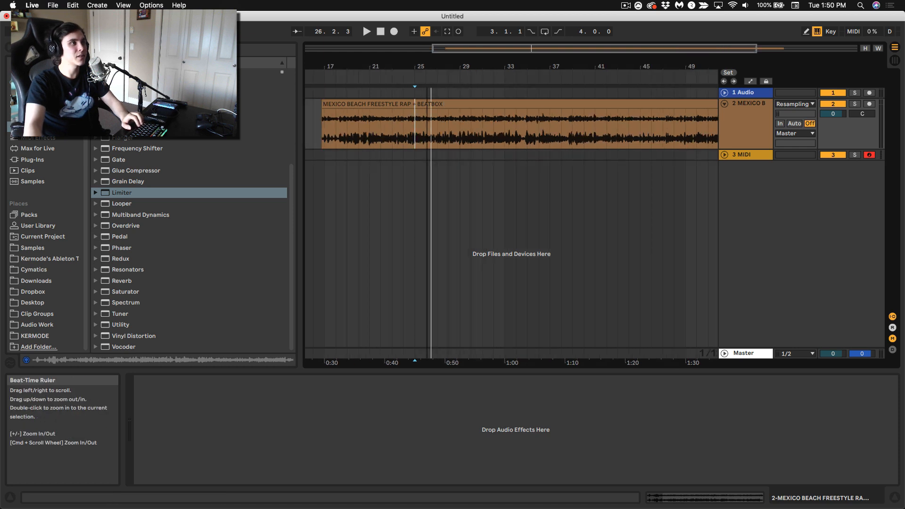
# Undo the edits step by step until the kick and three clap tracks are back in the arrangement
pyautogui.press('super+z')
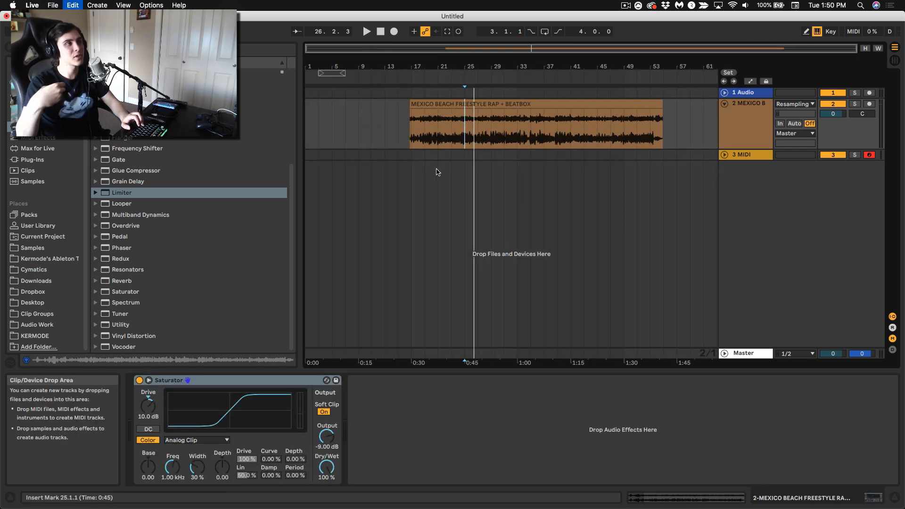
pyautogui.press('super+z')
pyautogui.press('super+z')
pyautogui.press('super+z')
pyautogui.press('super+z')
pyautogui.press('super+z')
pyautogui.press('super+z')
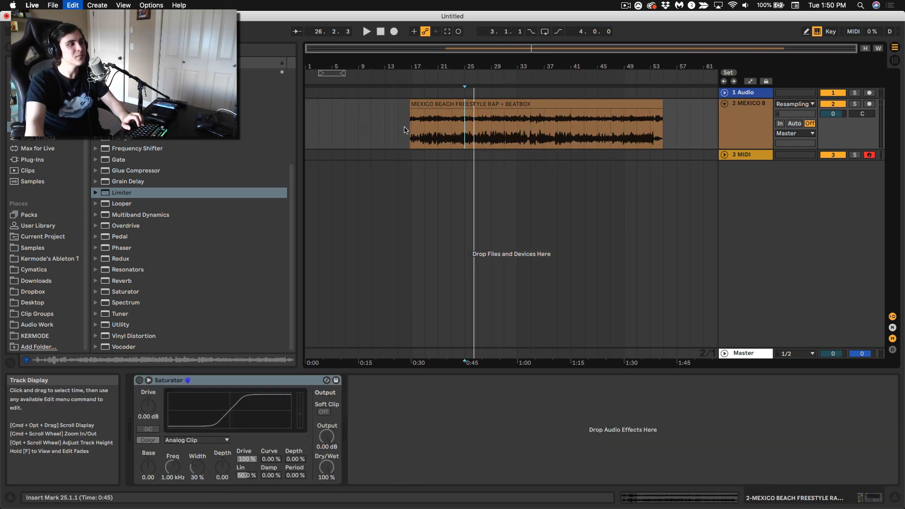
pyautogui.press('super+z')
pyautogui.press('super+z')
pyautogui.press('super+z')
pyautogui.press('super+z')
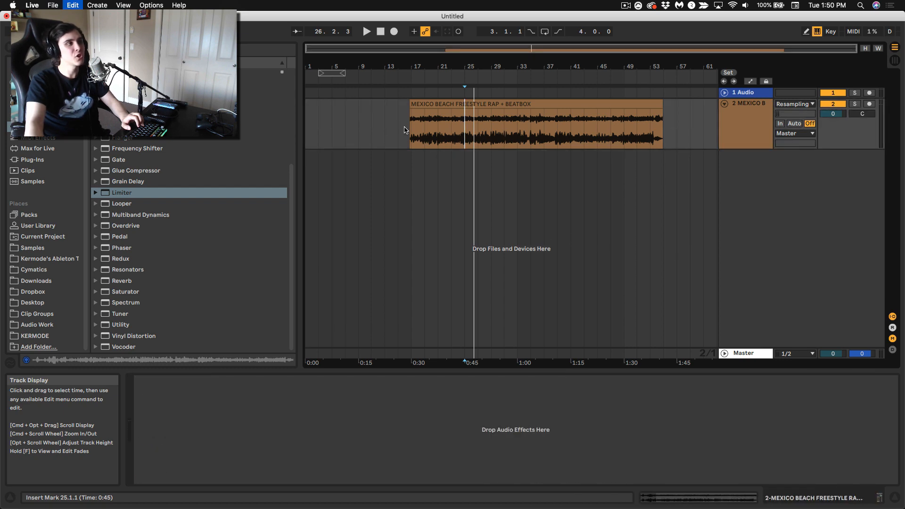
pyautogui.press('super+z')
pyautogui.press('super+z')
pyautogui.press('super+z')
pyautogui.press('super+z')
pyautogui.press('super+z')
pyautogui.press('super+z')
pyautogui.press('super+z')
pyautogui.press('super+z')
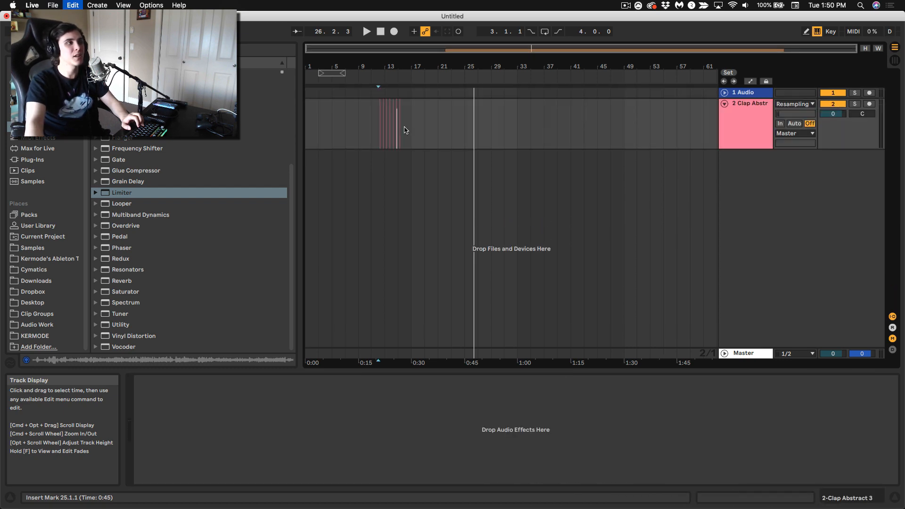
pyautogui.press('super+z')
pyautogui.press('super+z')
pyautogui.press('super+z')
pyautogui.press('super+z')
pyautogui.press('super+z')
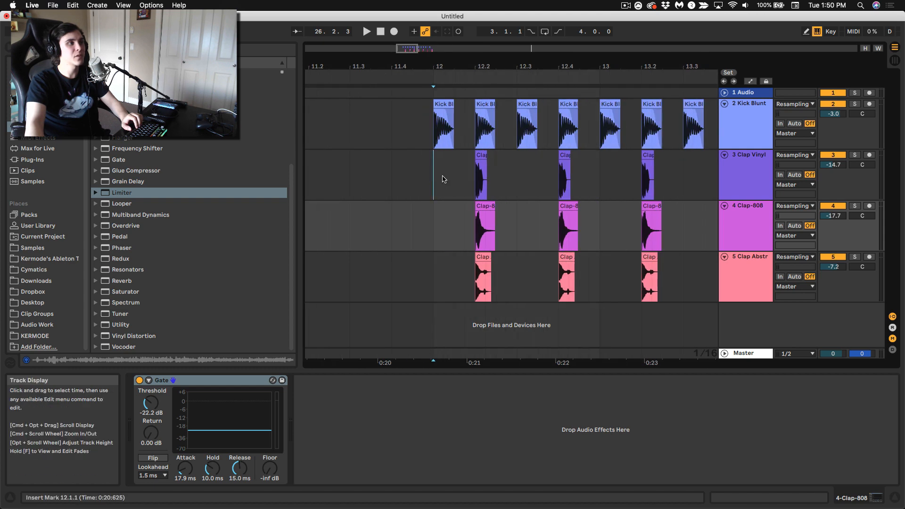
# Delete the Gate from the Clap-808 and Clap Vinyl tracks and place the insert marker at 12.1.1
pyautogui.click(741, 181)
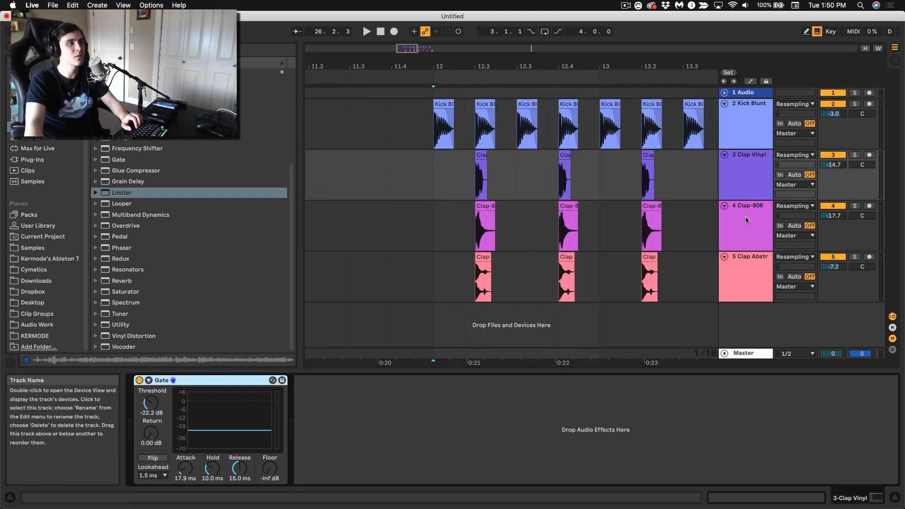
pyautogui.click(743, 213)
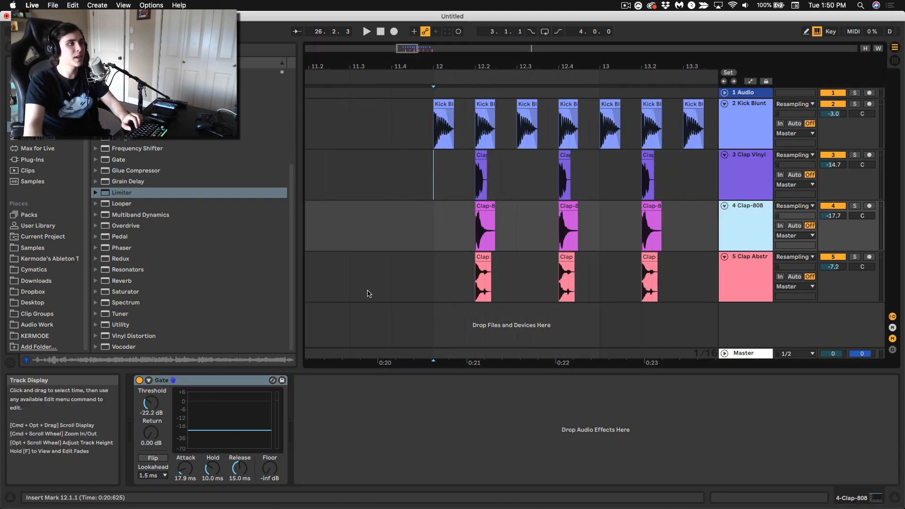
pyautogui.click(255, 381)
pyautogui.press('Delete')
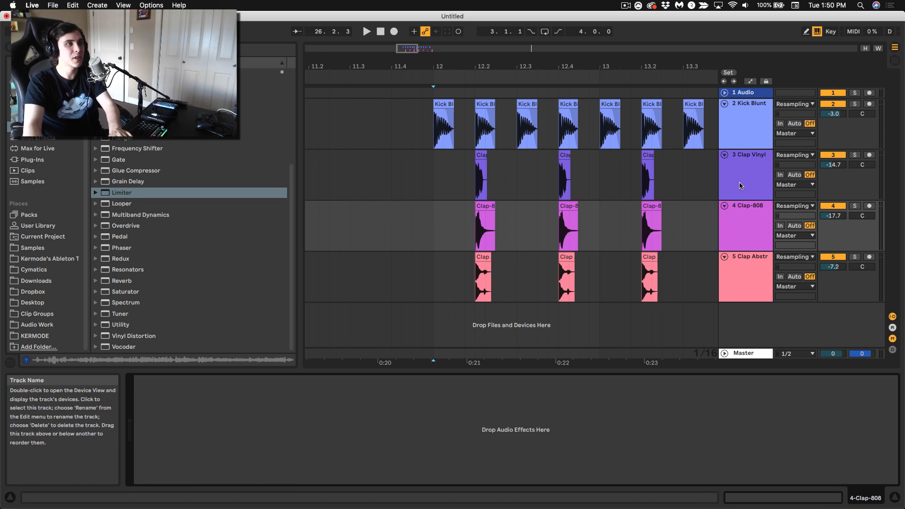
pyautogui.click(741, 184)
pyautogui.click(187, 379)
pyautogui.press('Delete')
pyautogui.click(436, 209)
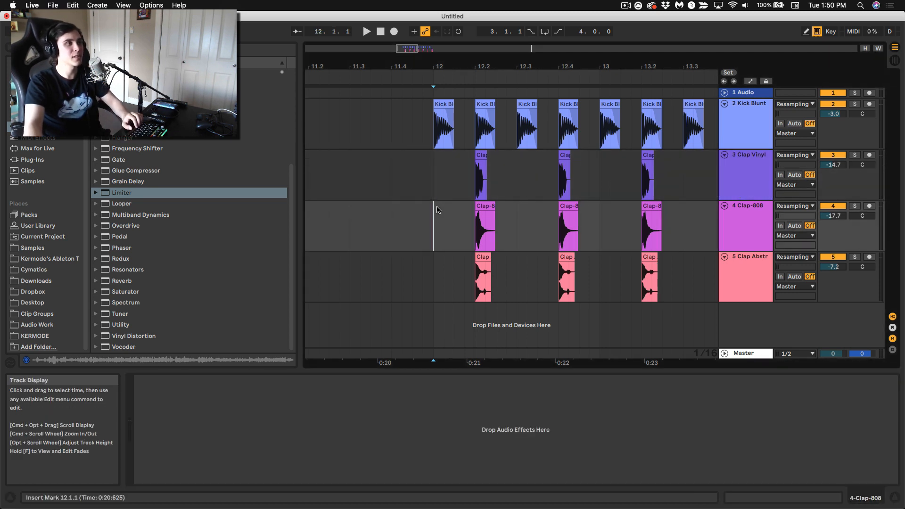
# Delete the Kick Blunt track and solo the three clap tracks together
pyautogui.click(722, 120)
pyautogui.press('Delete')
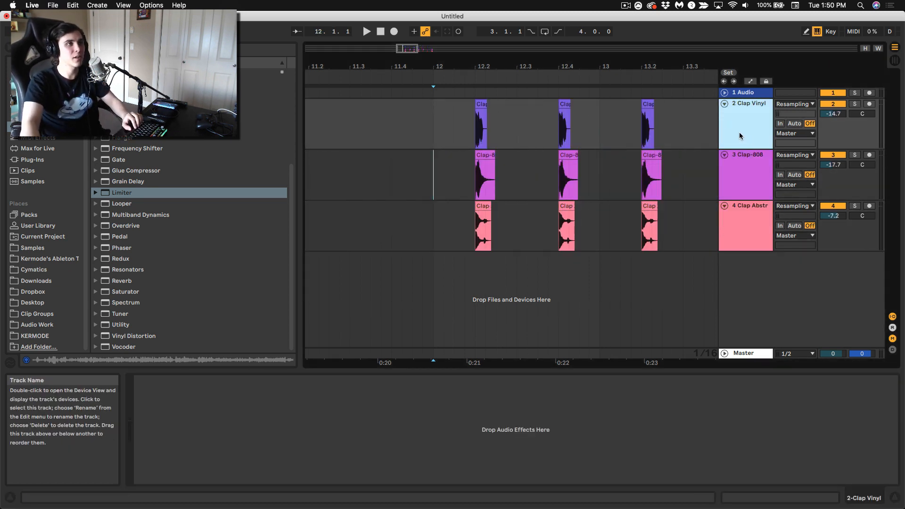
pyautogui.keyDown('shift'); pyautogui.click(743, 225); pyautogui.keyUp('shift')
pyautogui.click(844, 103)
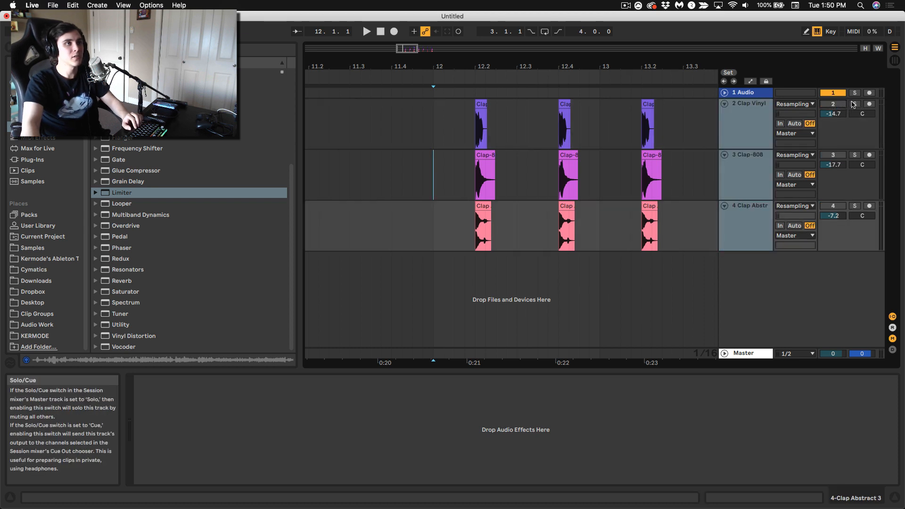
pyautogui.click(843, 104)
pyautogui.click(853, 104)
# Play the soloed claps in Session View to read the master peak level, then return to Arrangement View
pyautogui.press('Tab')
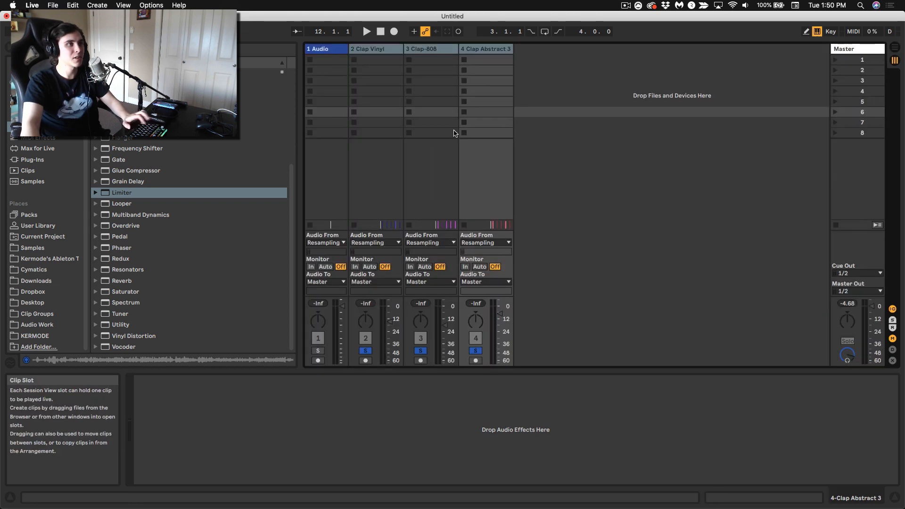
pyautogui.press('space')
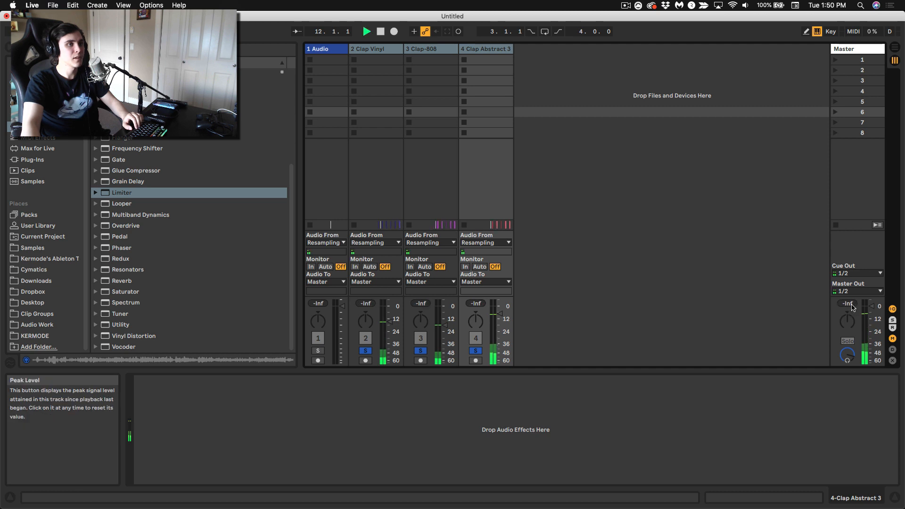
pyautogui.press('space')
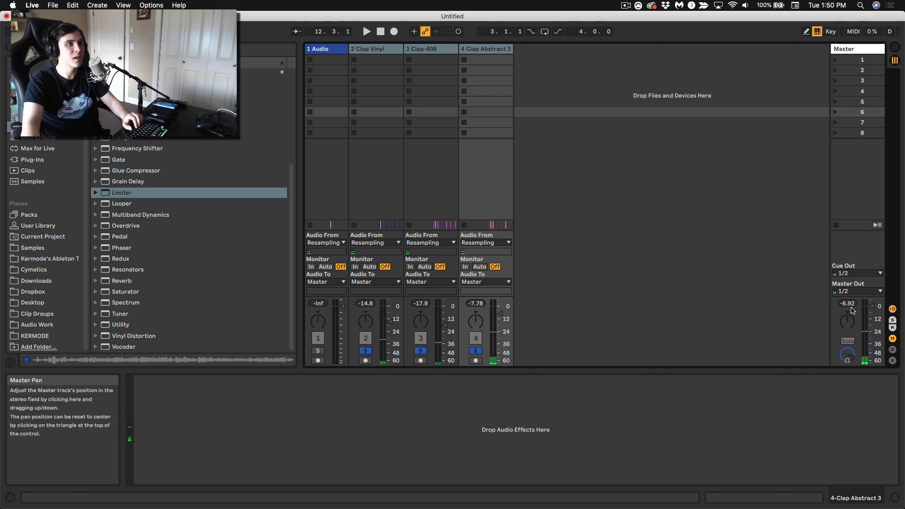
pyautogui.press('space')
pyautogui.press('space')
pyautogui.press('Tab')
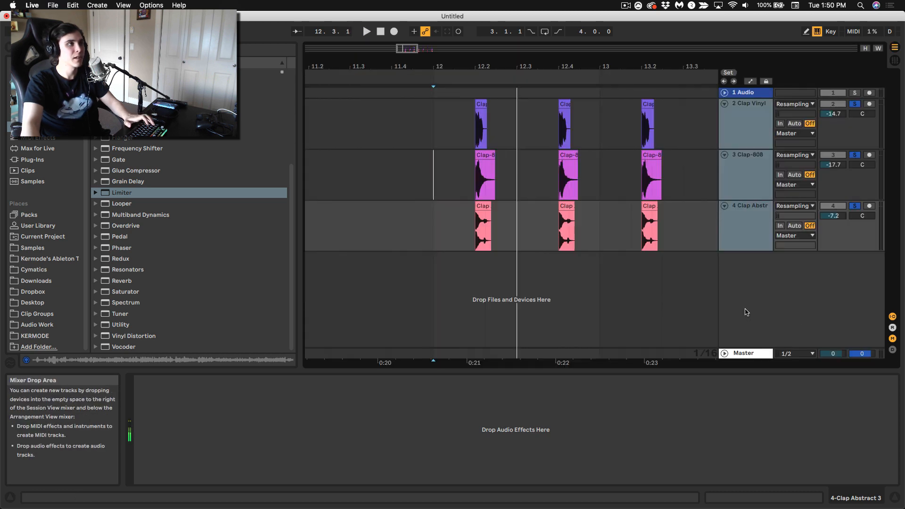
# Unsolo and group the three clap tracks, and add a Saturator to the group
pyautogui.click(744, 130)
pyautogui.keyDown('shift'); pyautogui.click(745, 247); pyautogui.keyUp('shift')
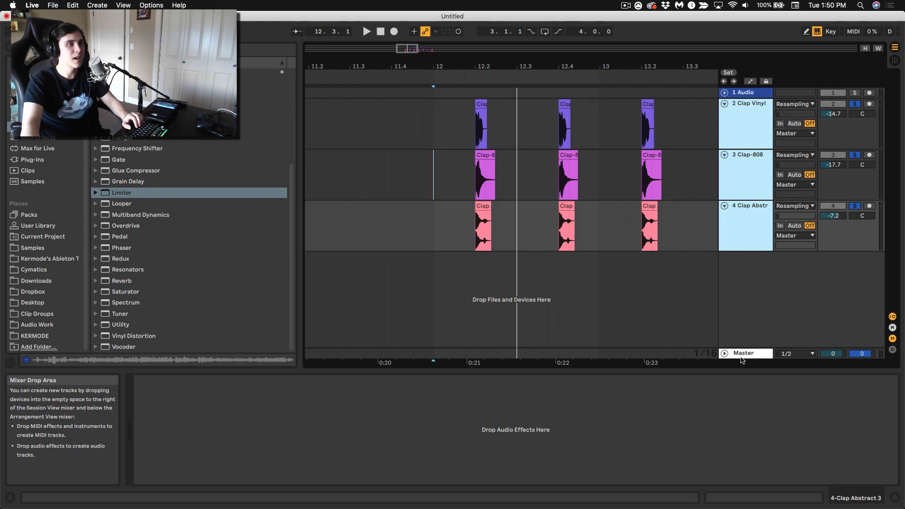
pyautogui.press('super+g')
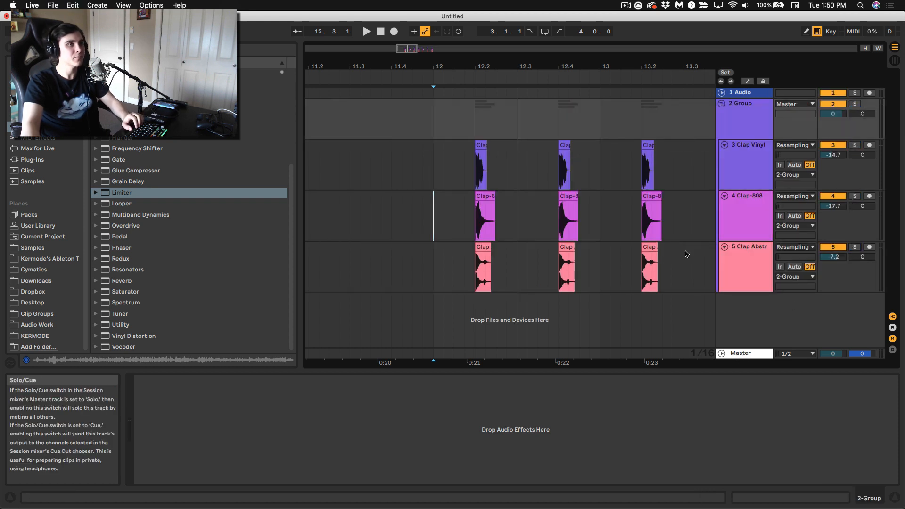
pyautogui.click(136, 203)
pyautogui.doubleClick(128, 291)
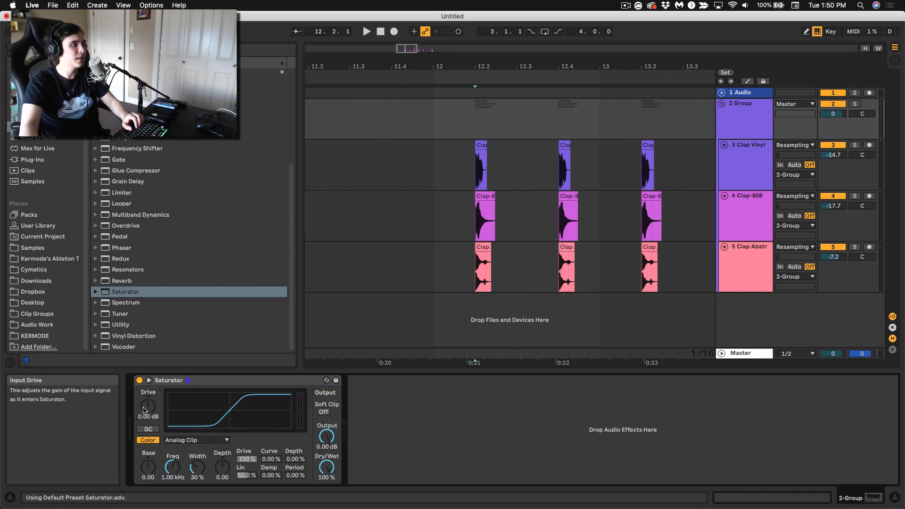
# Set the clap group Saturator's Drive to 8 dB and Output to -8 dB, and enable Soft Clip
pyautogui.press('Return')
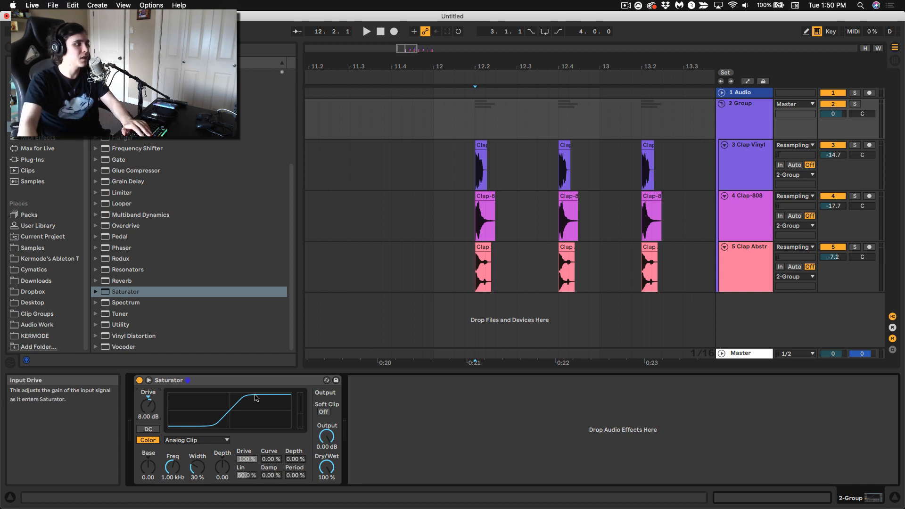
pyautogui.write('-8')
pyautogui.press('Return')
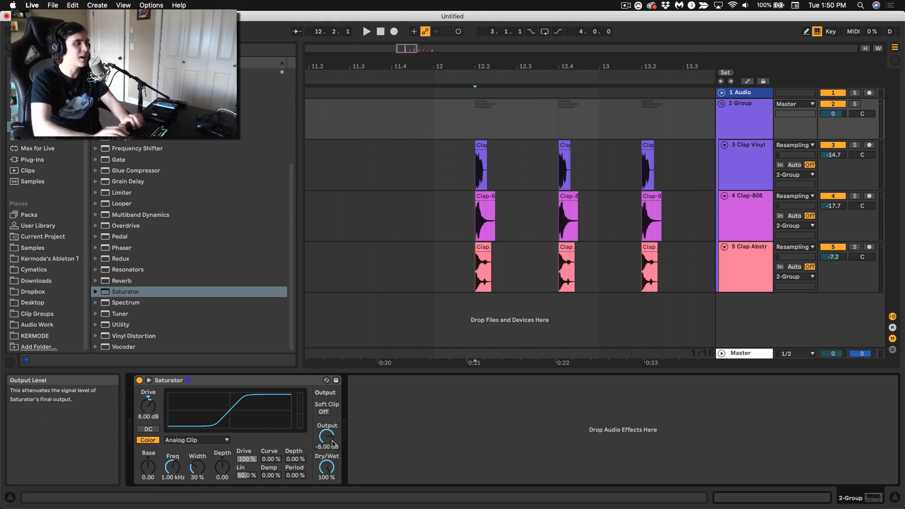
pyautogui.click(323, 411)
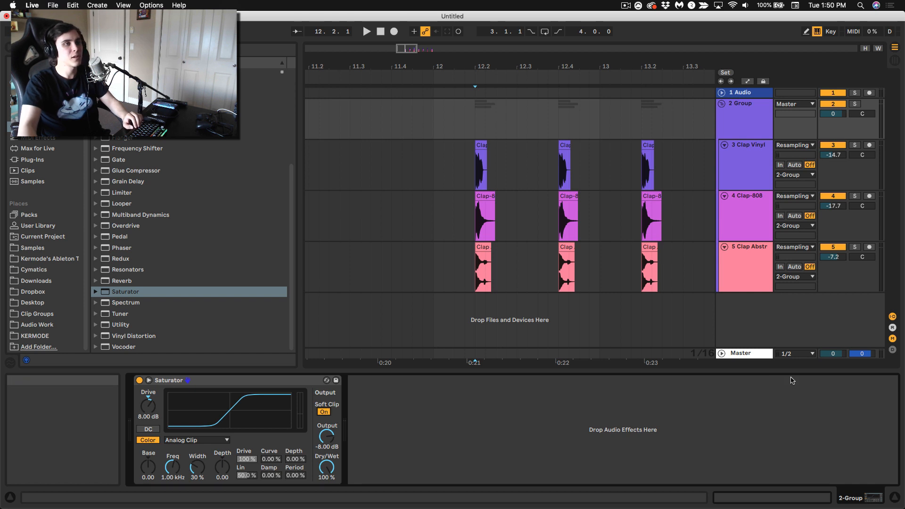
# Play the claps repeatedly in Session View with the Saturator active and bypassed to compare the master peak levels
pyautogui.press('Tab')
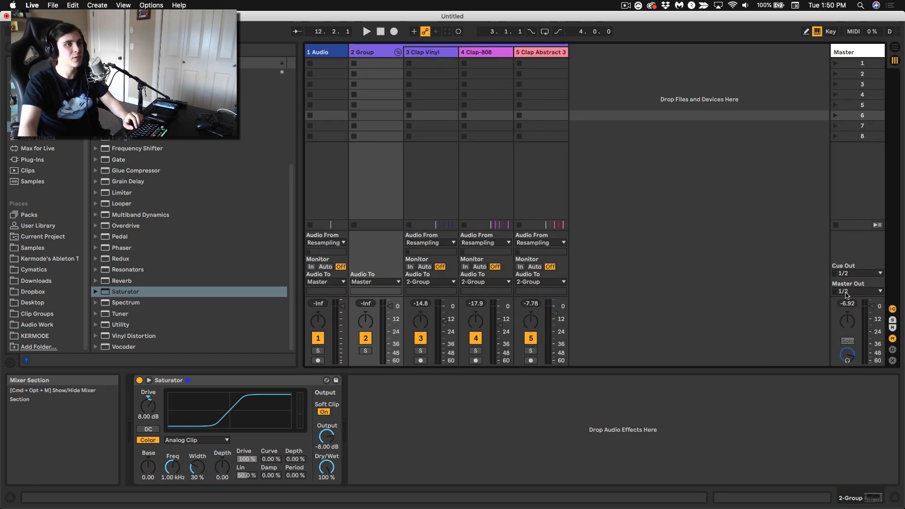
pyautogui.press('space')
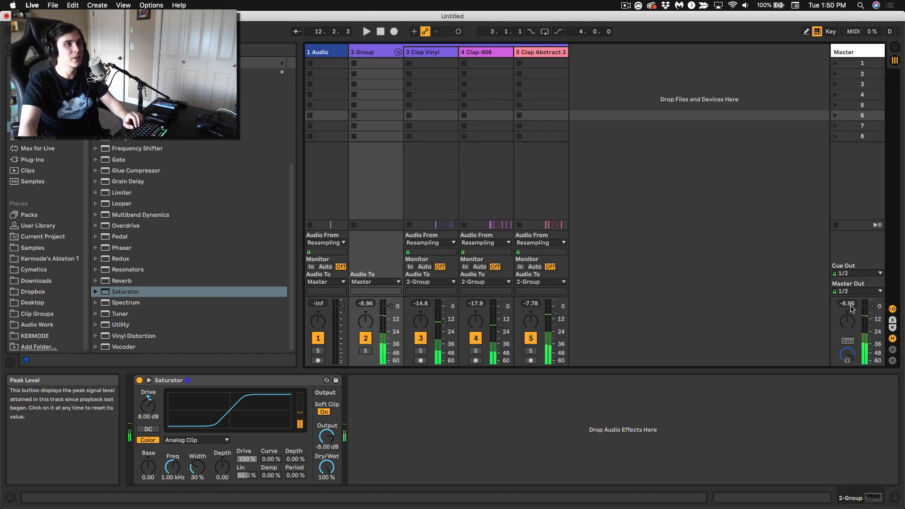
pyautogui.press('space')
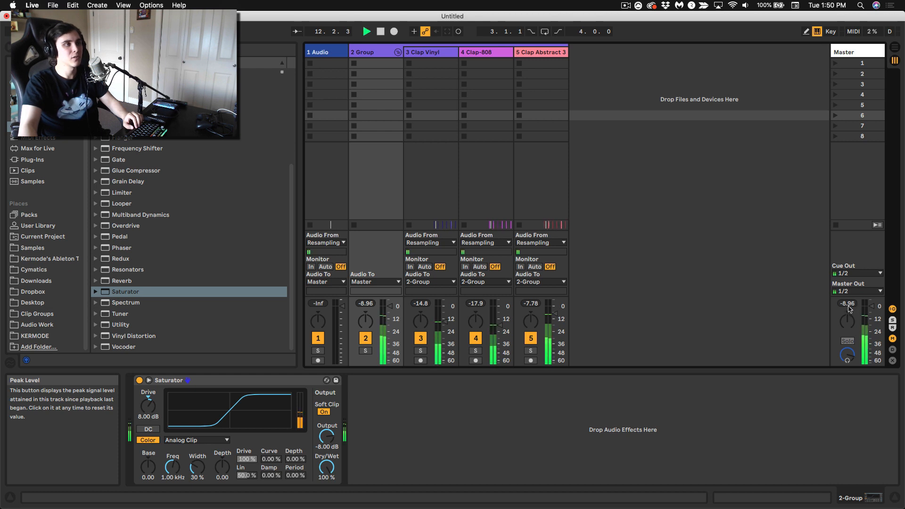
pyautogui.click(139, 381)
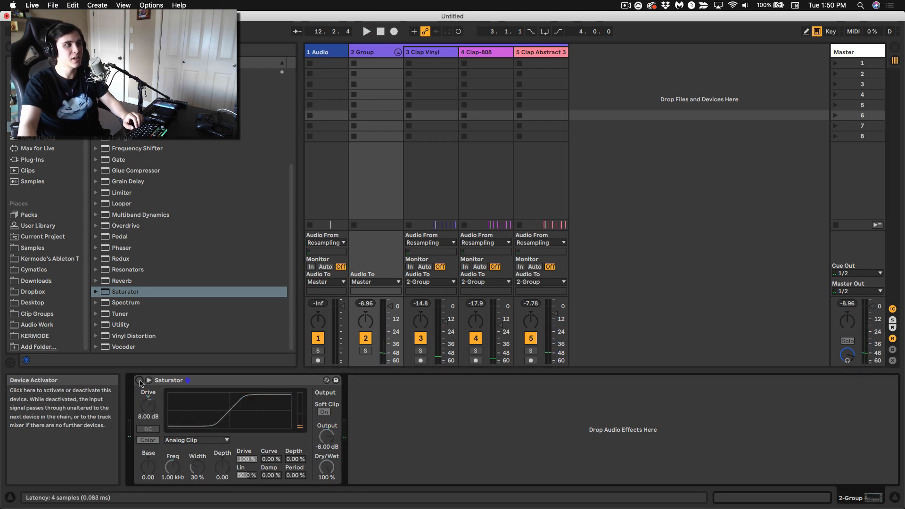
pyautogui.click(140, 381)
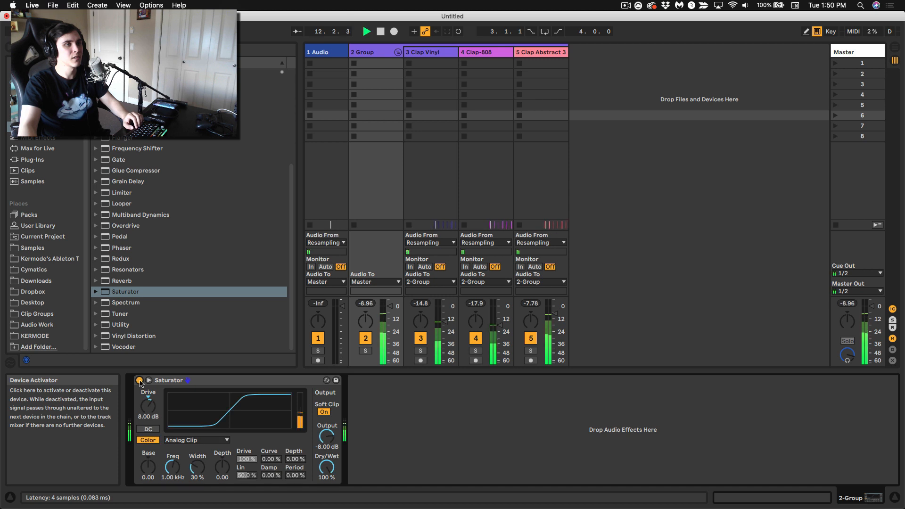
pyautogui.click(139, 380)
pyautogui.click(139, 380)
pyautogui.click(139, 380)
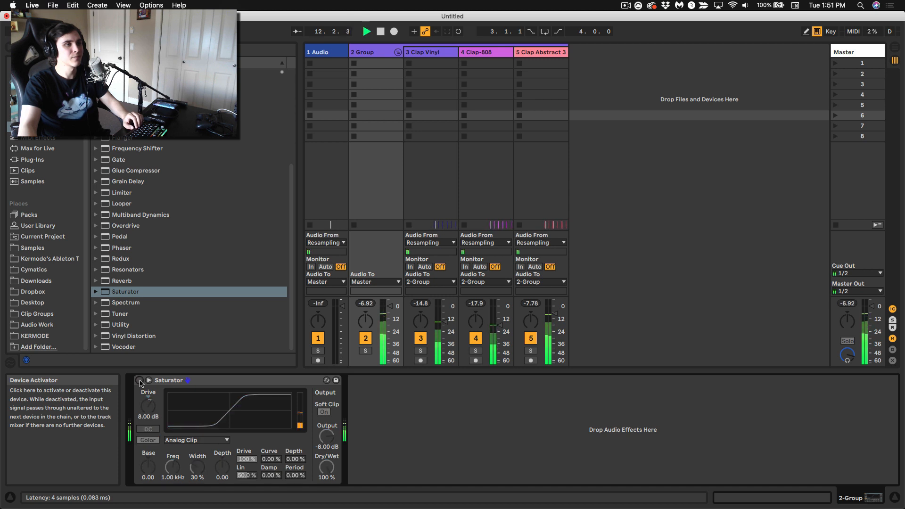
pyautogui.press('space')
pyautogui.click(140, 380)
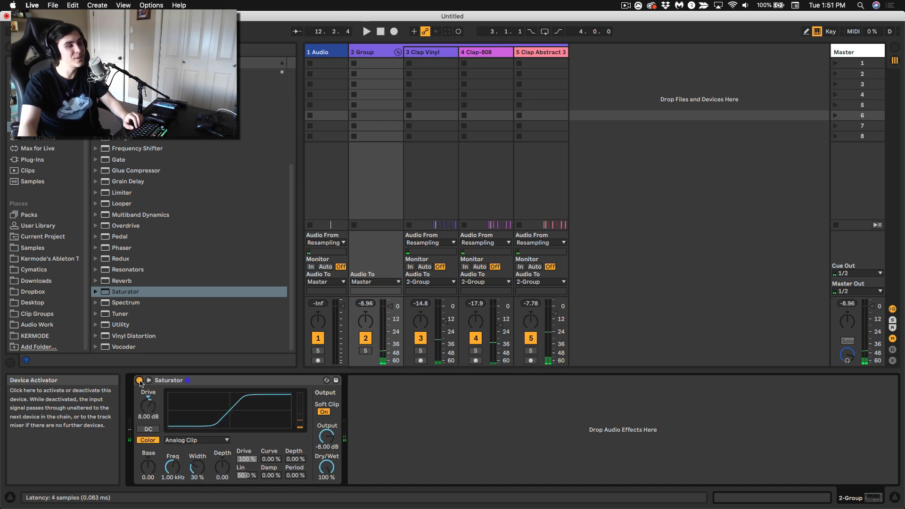
pyautogui.click(139, 380)
pyautogui.press('space')
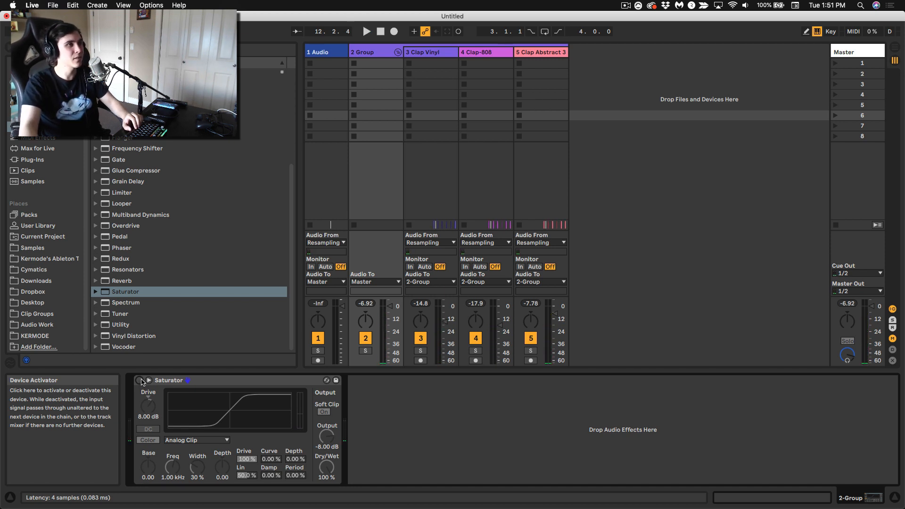
pyautogui.click(139, 380)
pyautogui.click(140, 381)
pyautogui.click(139, 380)
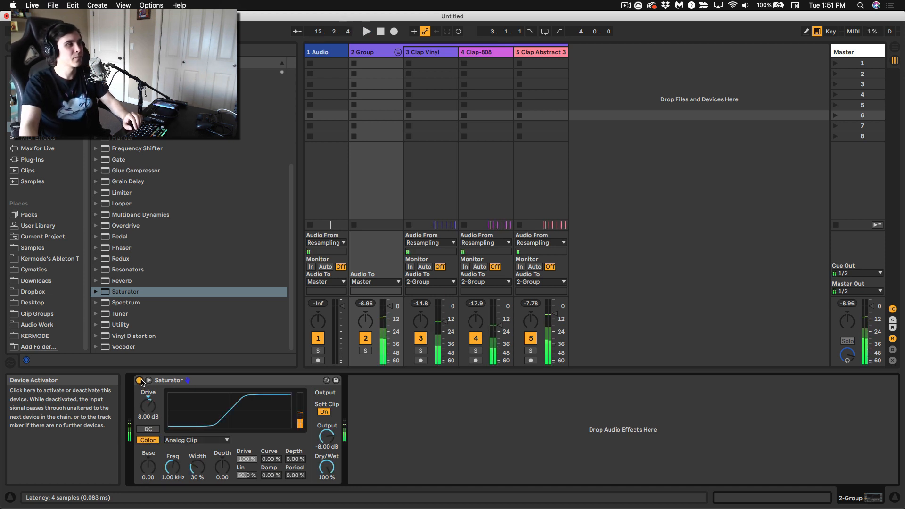
pyautogui.click(140, 380)
pyautogui.press('space')
pyautogui.click(140, 380)
pyautogui.click(140, 380)
pyautogui.click(139, 380)
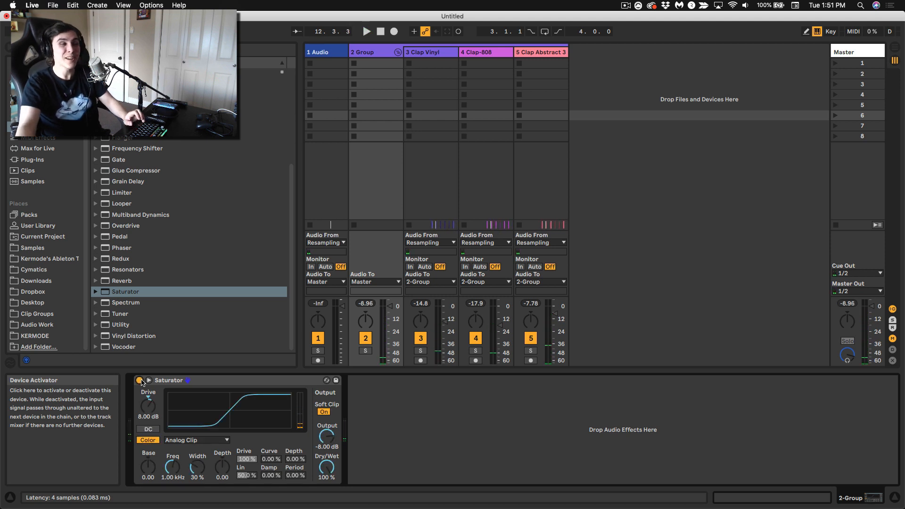
# Reset the master peak reading, set the Saturator's Drive to 10 dB and Output to -10 dB, and start playback
pyautogui.click(849, 304)
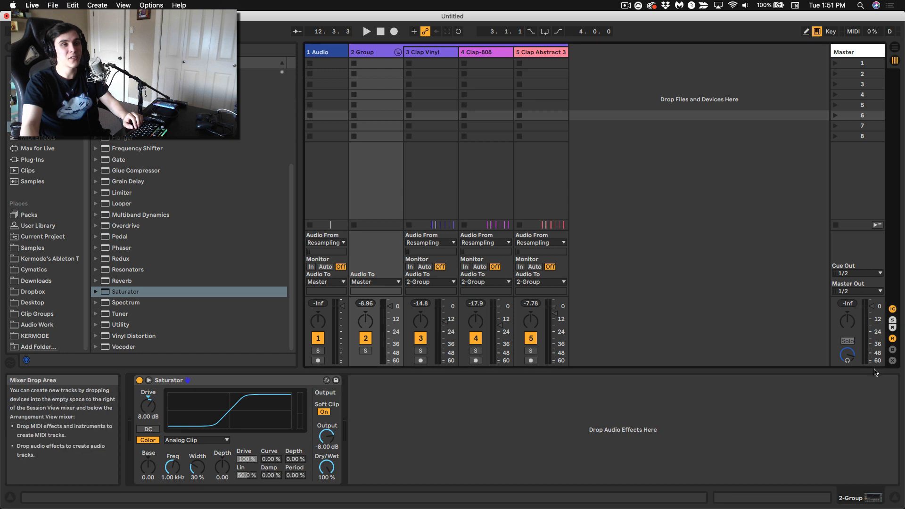
pyautogui.click(151, 406)
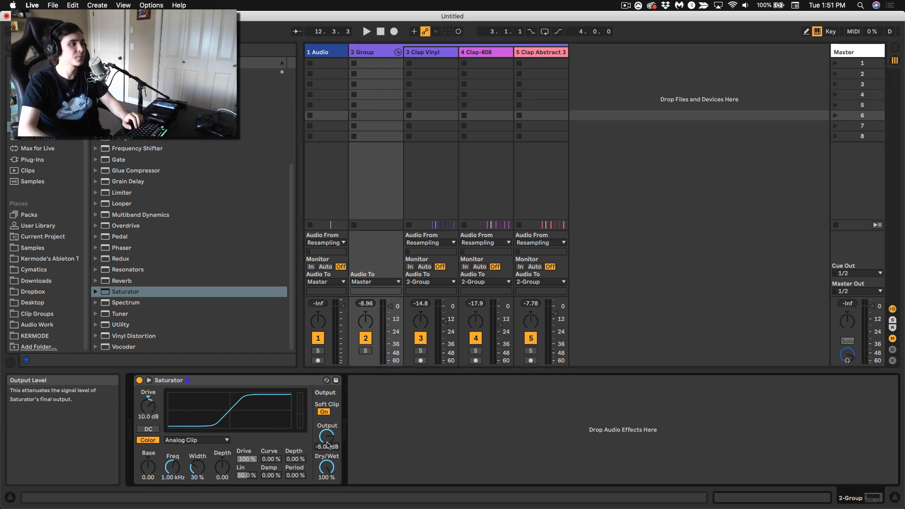
pyautogui.press('space')
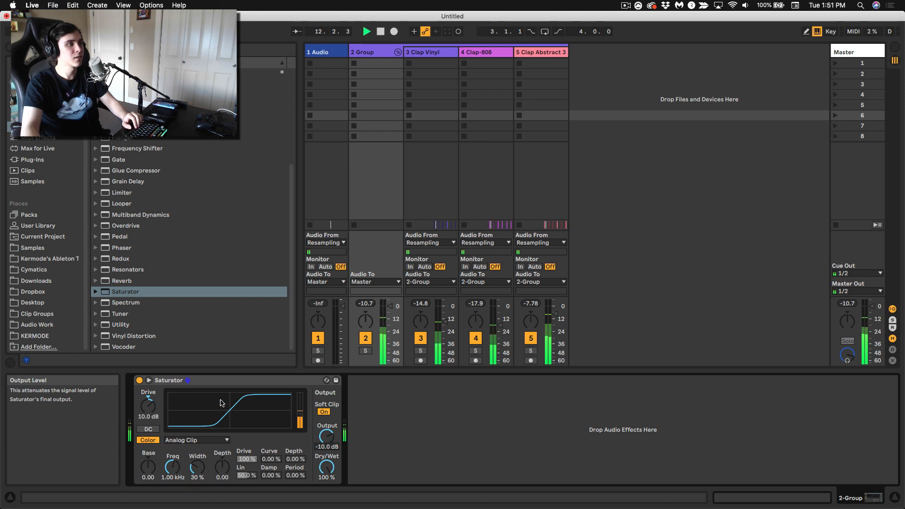
# Toggle the Saturator during repeated clap playback to compare peaks at the 10 dB Drive setting, leaving the device active
pyautogui.click(140, 381)
pyautogui.press('space')
pyautogui.click(140, 380)
pyautogui.click(140, 380)
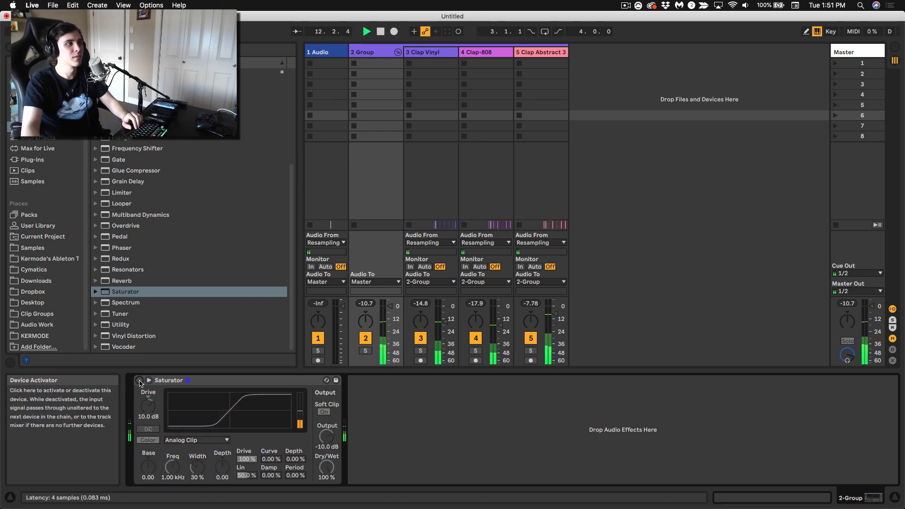
pyautogui.press('space')
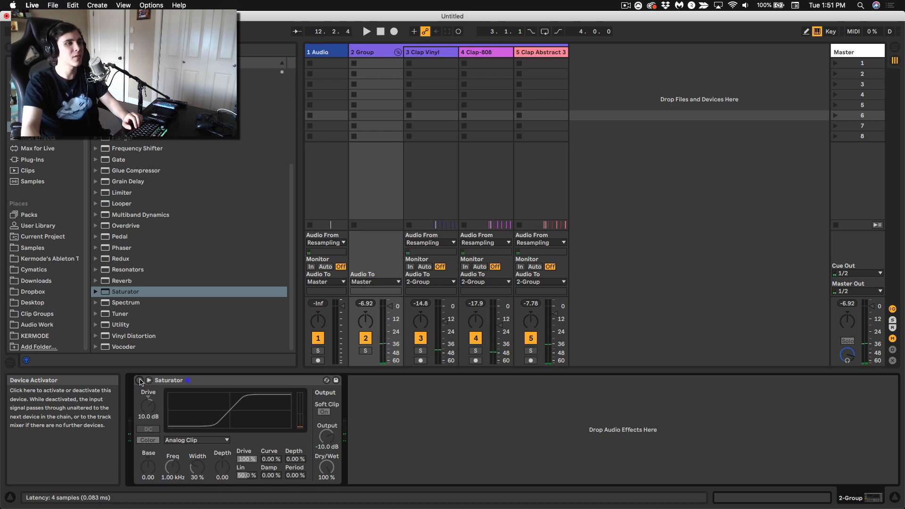
pyautogui.click(140, 380)
pyautogui.press('space')
pyautogui.press('space')
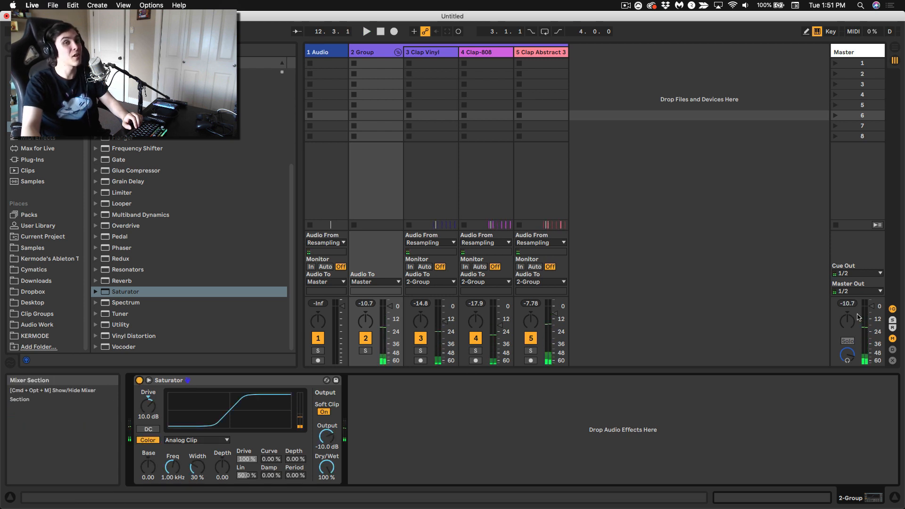
pyautogui.press('space')
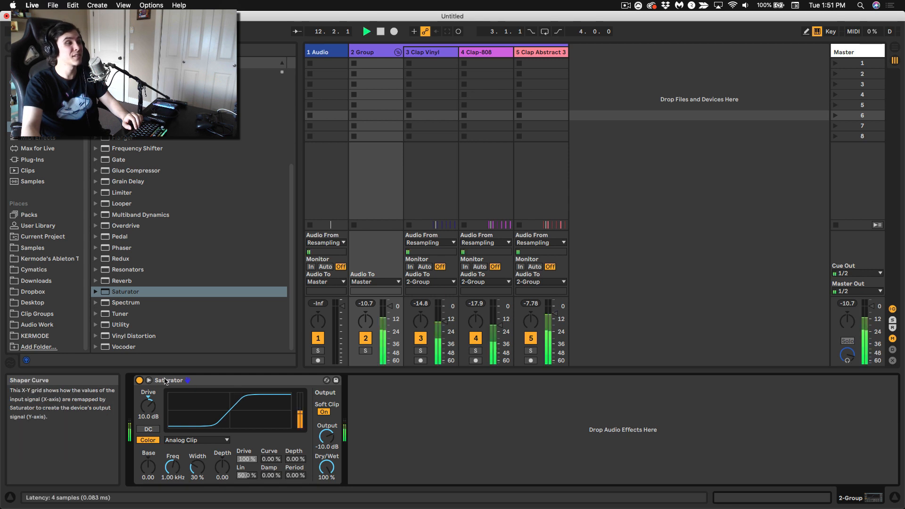
pyautogui.click(139, 380)
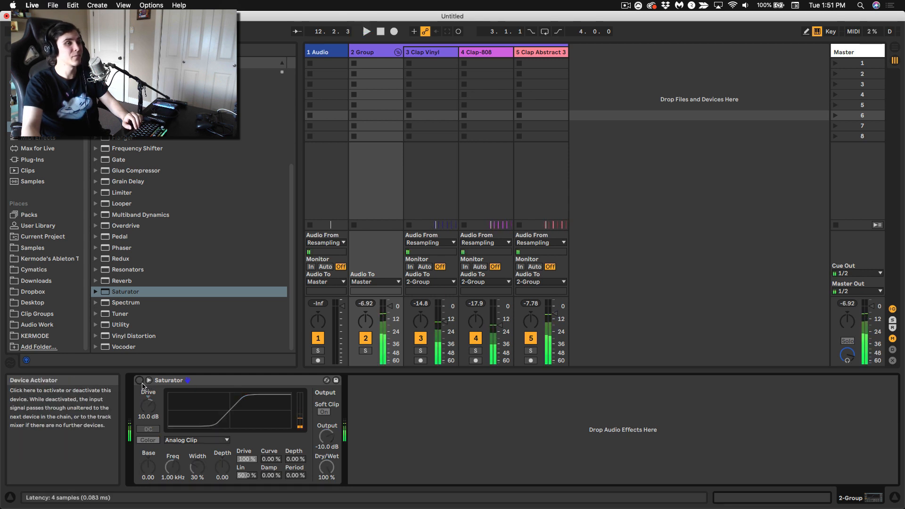
pyautogui.click(139, 380)
pyautogui.press('space')
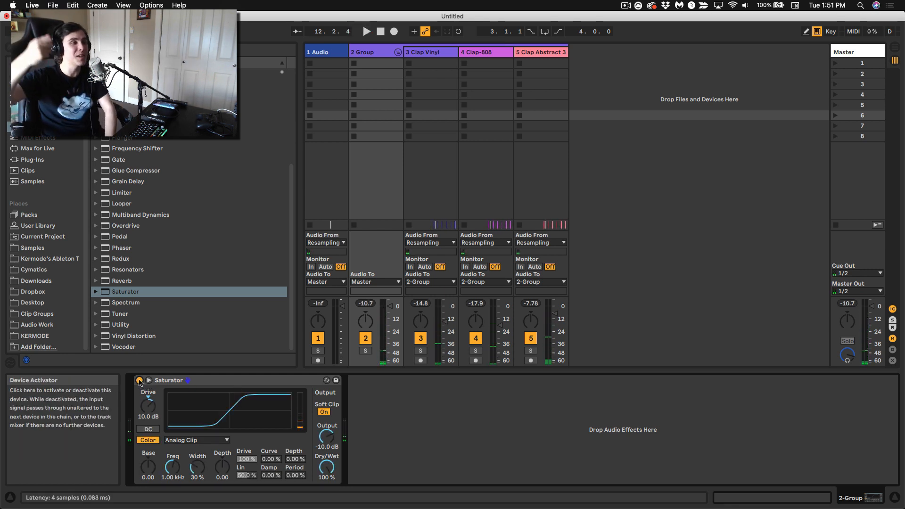